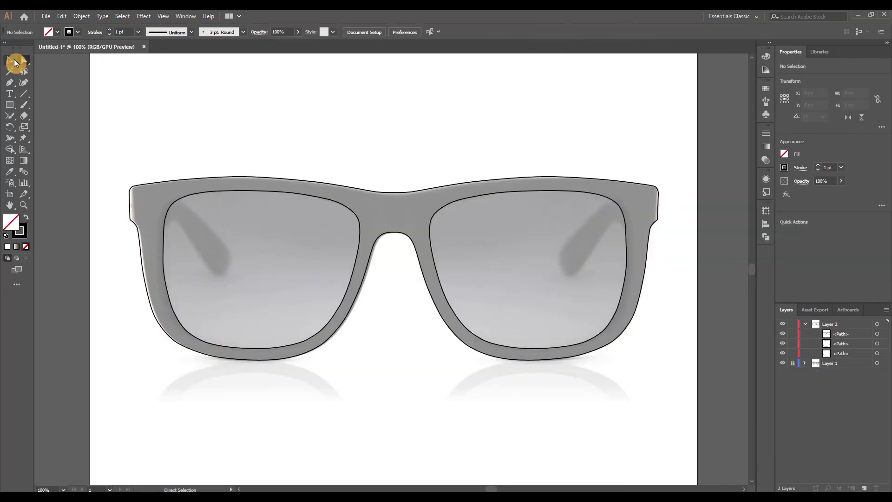
Give the sunglasses' outer frame path a solid black fill and no stroke
click(817, 173)
click(840, 155)
click(877, 343)
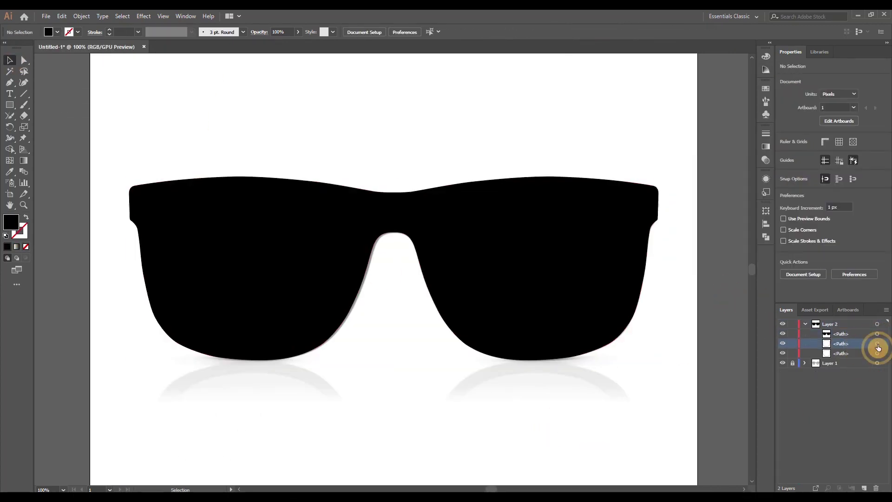
click(677, 409)
click(866, 321)
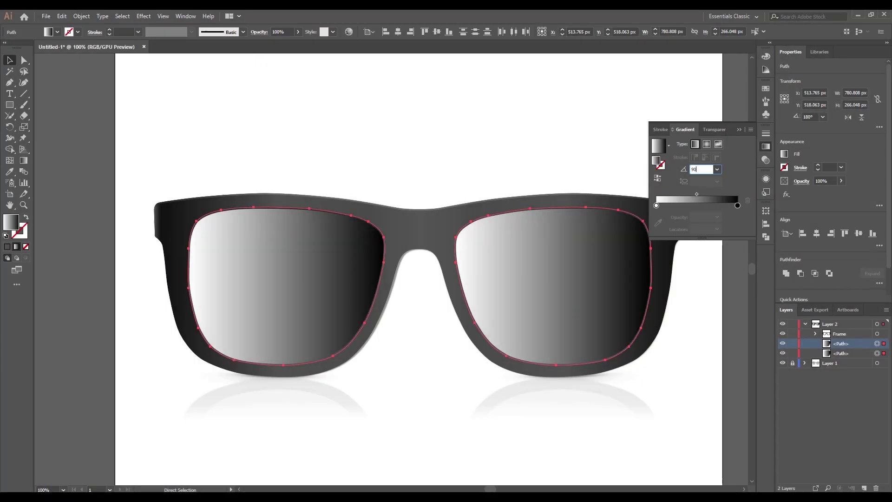
Set the angle of the lenses' linear gradient to 90° and recolour its white stop grey
key(Return)
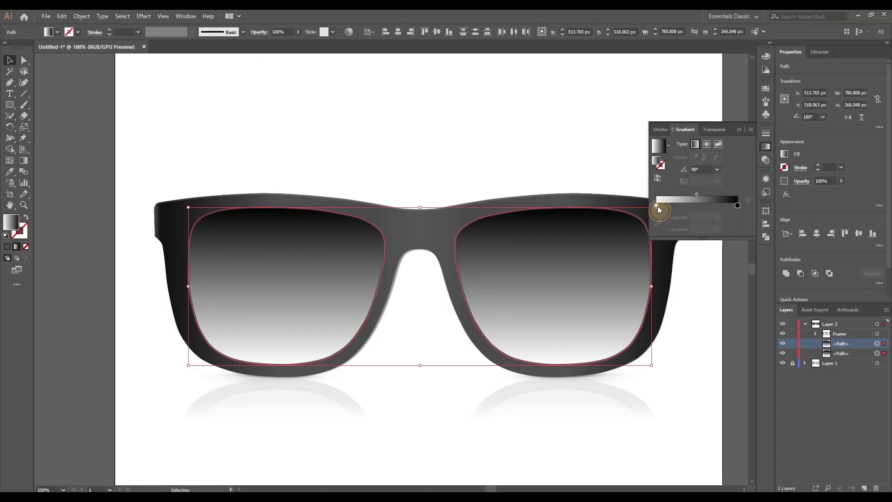
double_click(657, 205)
click(648, 258)
click(656, 255)
click(739, 147)
click(765, 147)
click(729, 191)
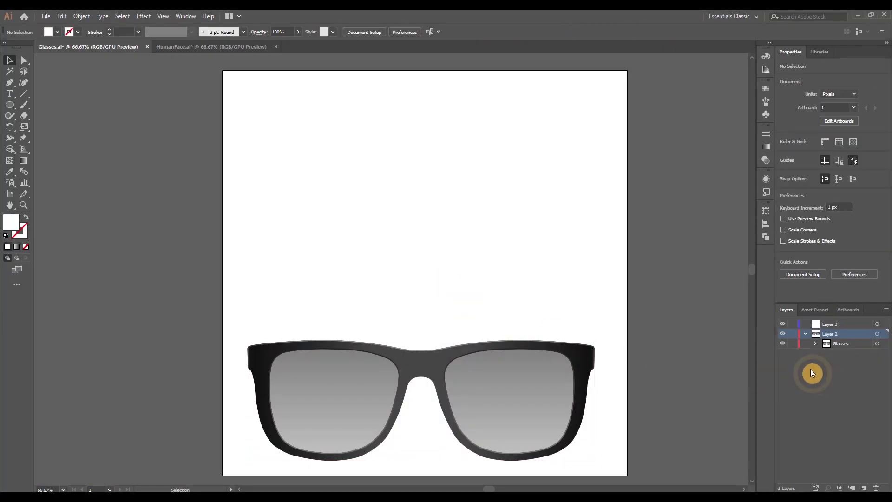
Collapse and lock Layer 2 with the glasses, and set a black fill for the Ellipse tool
click(803, 333)
click(792, 333)
click(10, 105)
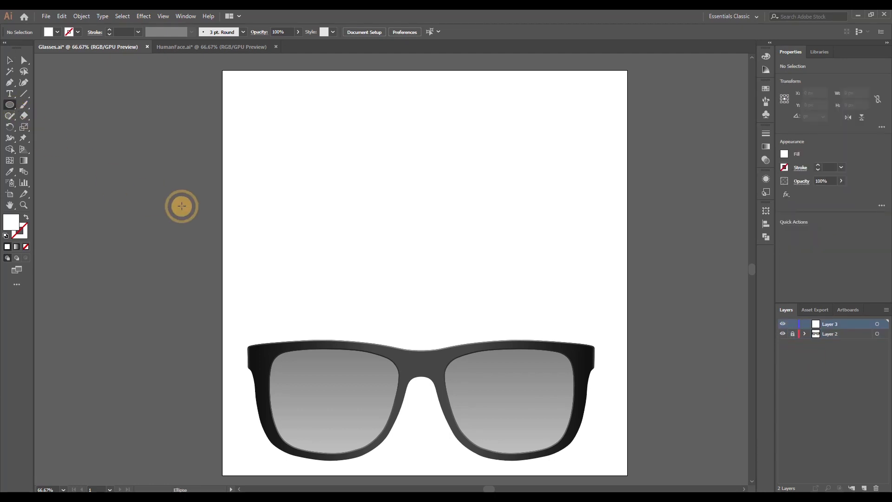
click(784, 155)
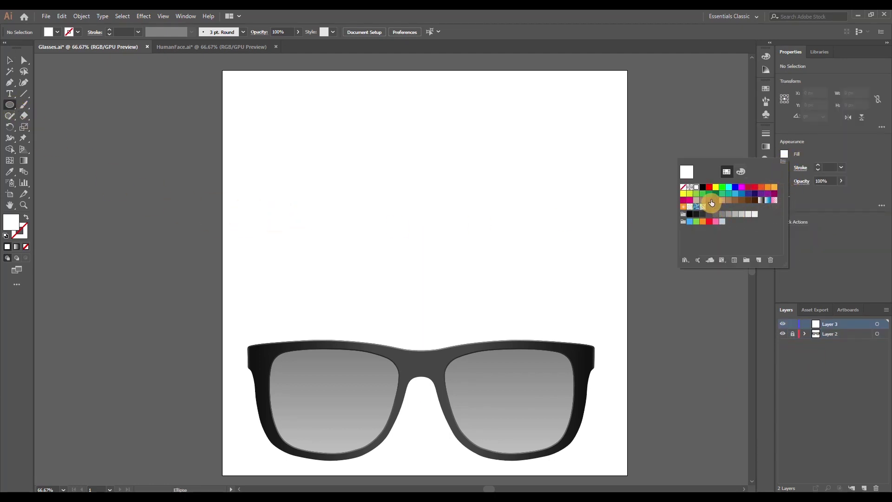
click(810, 155)
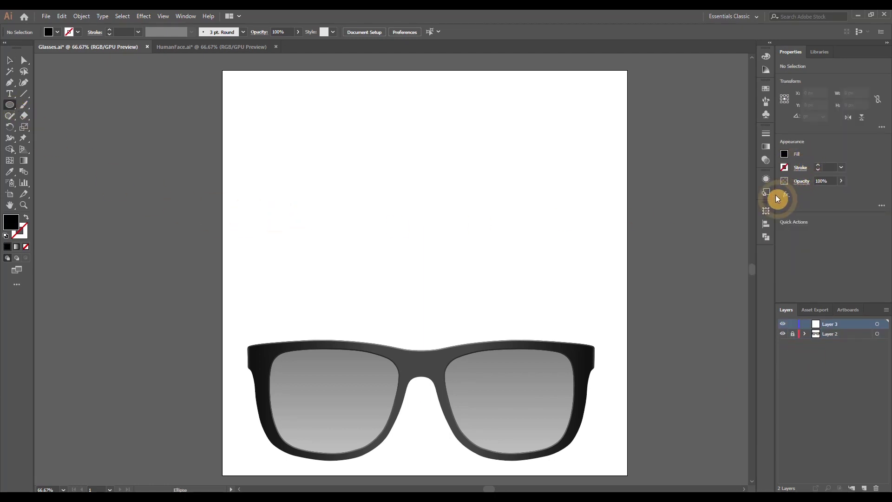
Draw a cluster of about twenty black circles in varied sizes, about 315 by 200 px overall, in the artboard's upper-left corner
mouse_move(251, 87)
mouse_down()
mouse_move(278, 130)
mouse_move(298, 115)
mouse_up()
drag(279, 91, 282, 111)
drag(286, 125, 301, 142)
mouse_move(306, 96)
mouse_down()
mouse_move(321, 111)
mouse_move(322, 133)
mouse_up()
drag(300, 87, 309, 96)
drag(237, 115, 280, 155)
drag(302, 155, 311, 164)
drag(306, 139, 321, 154)
drag(289, 146, 298, 156)
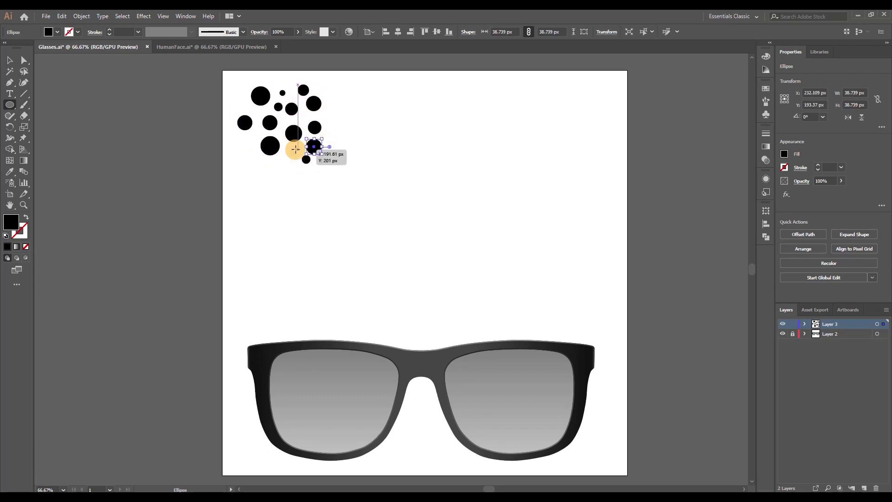
drag(330, 113, 339, 122)
drag(331, 136, 344, 149)
drag(324, 90, 337, 104)
drag(344, 115, 362, 134)
drag(327, 128, 337, 138)
Group all the black circles and copy the group
key(v)
drag(229, 74, 387, 215)
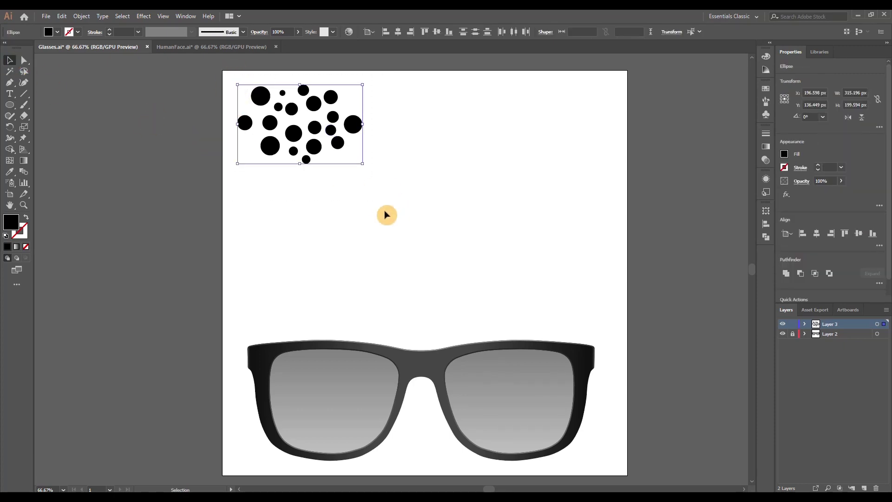
key(ctrl+g)
key(ctrl+c)
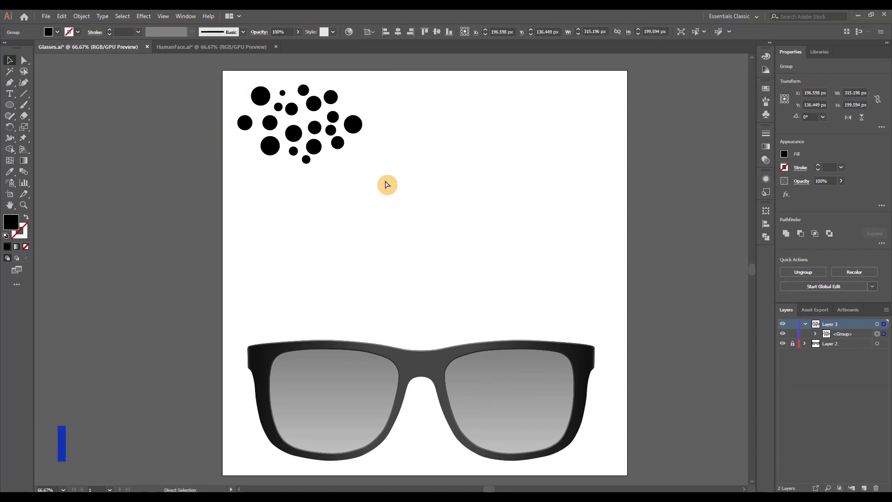
Paste three copies of the circle group around the artboard's upper right, and move the original group to the space just above the glasses
key(ctrl+v)
drag(402, 251, 486, 105)
key(ctrl+v)
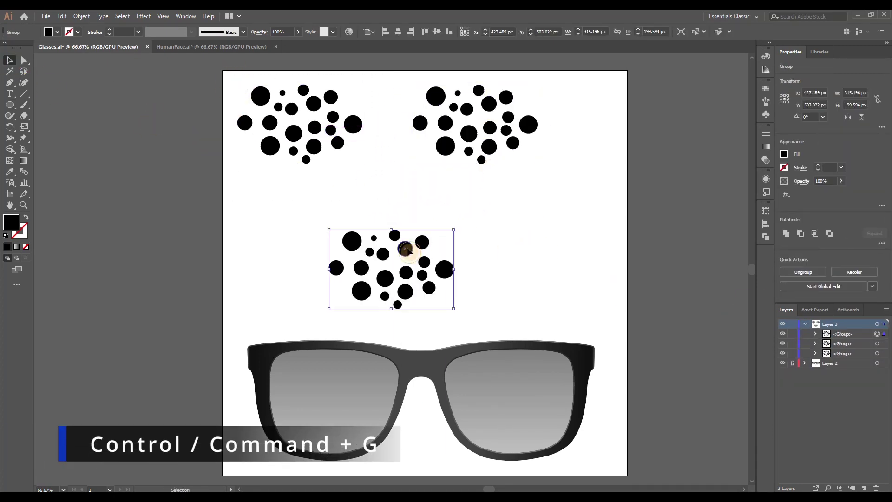
drag(408, 249, 641, 110)
drag(377, 289, 538, 223)
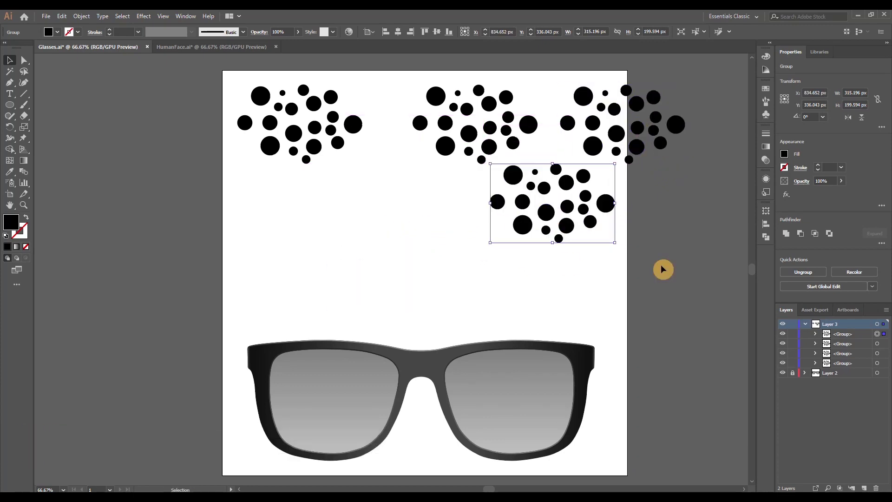
click(312, 130)
drag(312, 130, 366, 252)
click(452, 266)
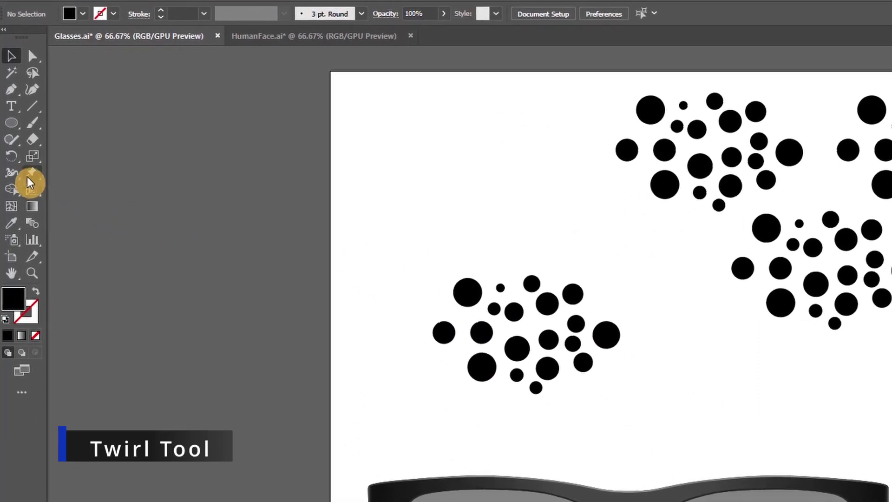
Activate the Twirl Tool and accept its options with a 100 px brush, 50% intensity and a 40° twirl rate
click(15, 172)
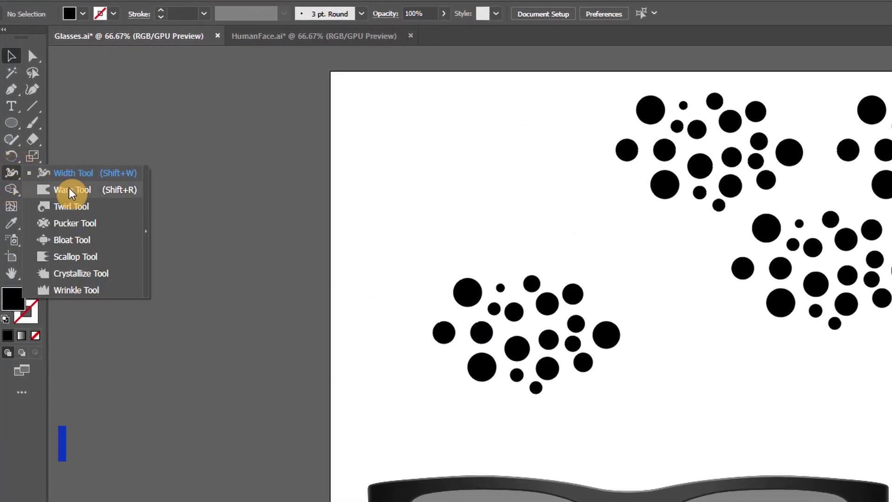
click(74, 207)
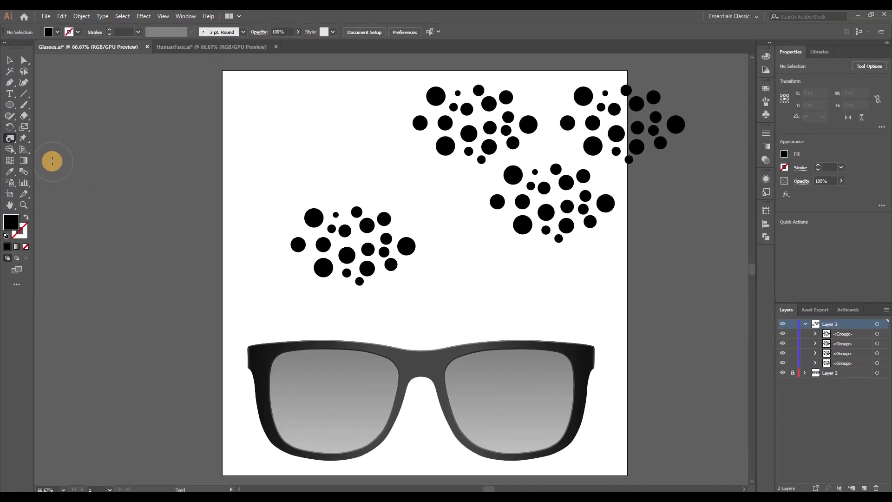
double_click(10, 141)
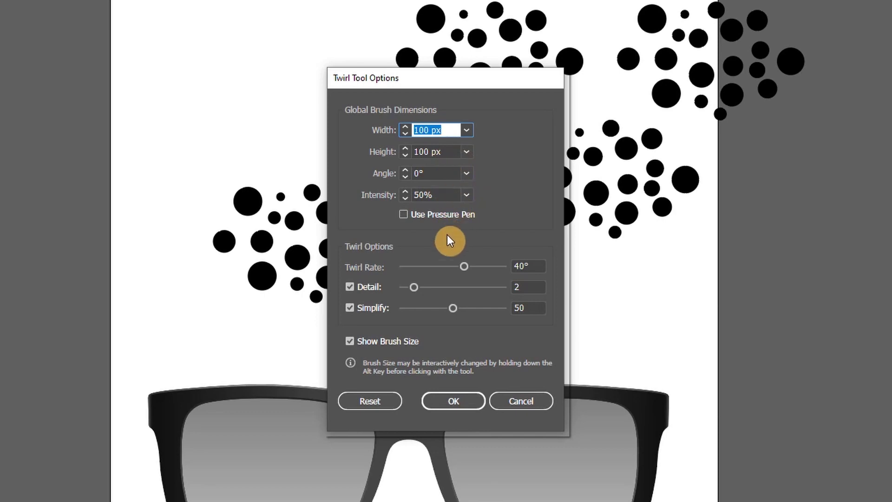
click(461, 403)
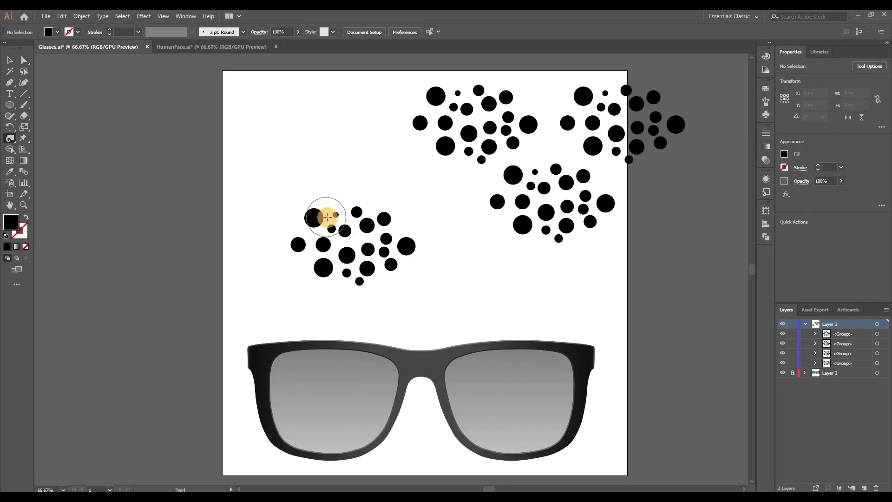
Twirl the circle group above the glasses into a marbled pattern and stretch the pattern to about 290 px high
mouse_move(329, 217)
mouse_down()
mouse_move(355, 220)
mouse_move(364, 244)
mouse_move(347, 256)
mouse_move(305, 253)
mouse_move(291, 241)
mouse_move(331, 228)
mouse_move(323, 218)
mouse_move(306, 217)
mouse_move(327, 267)
mouse_move(380, 273)
mouse_move(405, 248)
mouse_up()
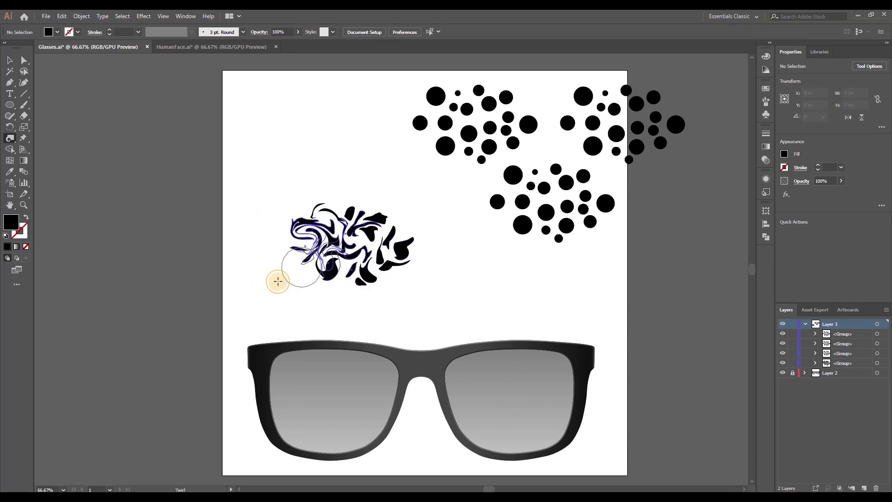
drag(402, 241, 386, 225)
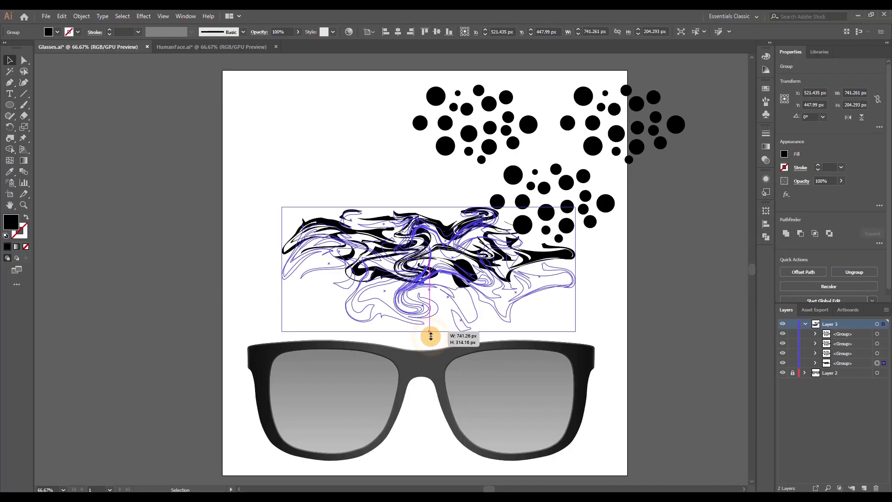
drag(427, 336, 432, 319)
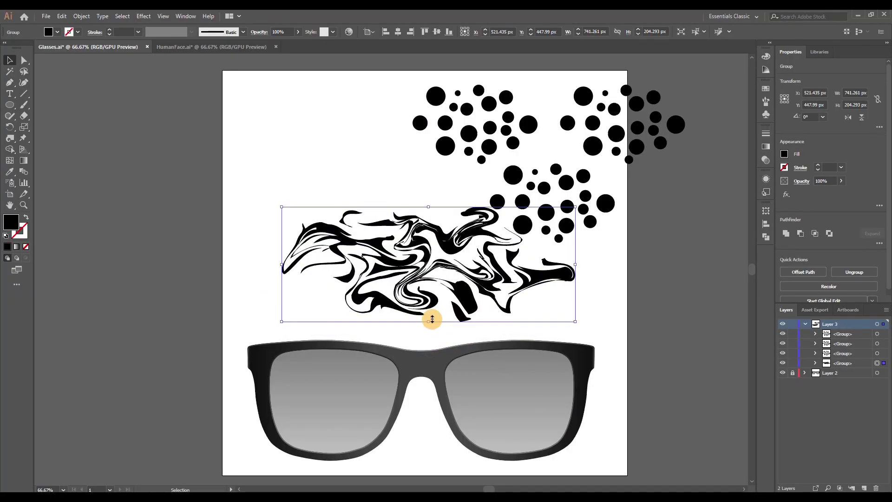
Move the marbled pattern over the glasses and stretch it to about 929 px wide and 320 px high to cover them
drag(437, 281, 424, 397)
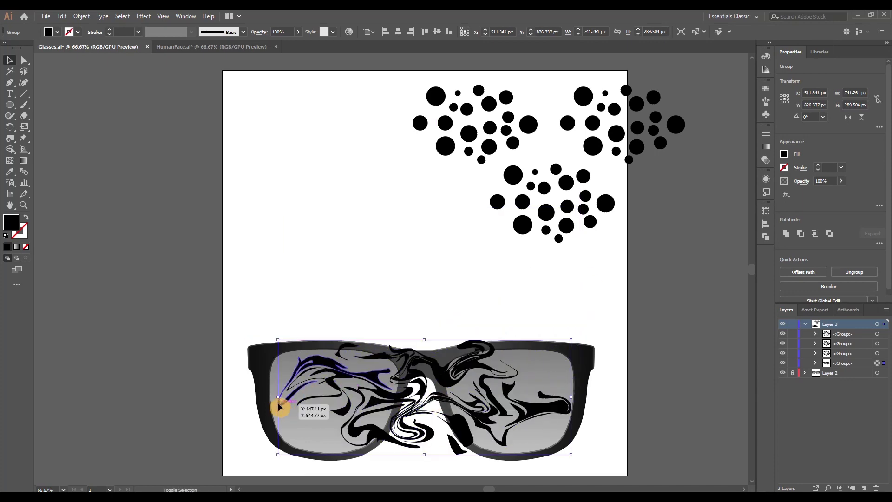
drag(278, 398, 237, 398)
drag(571, 398, 606, 397)
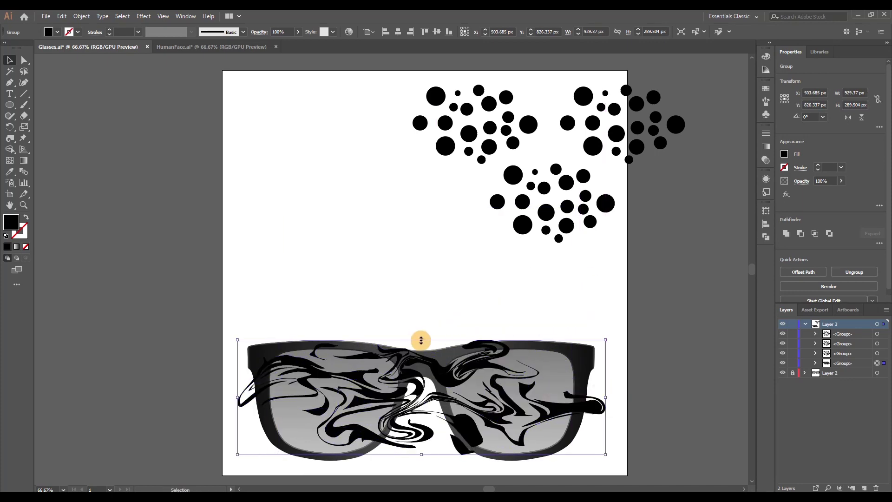
drag(421, 340, 421, 327)
Move the marbled pattern back above the glasses, twirl its shapes further and place it beyond the artboard's left edge
drag(434, 362, 395, 223)
click(10, 138)
mouse_move(251, 274)
mouse_down()
mouse_move(259, 295)
mouse_move(304, 336)
mouse_move(428, 299)
mouse_move(424, 226)
mouse_up()
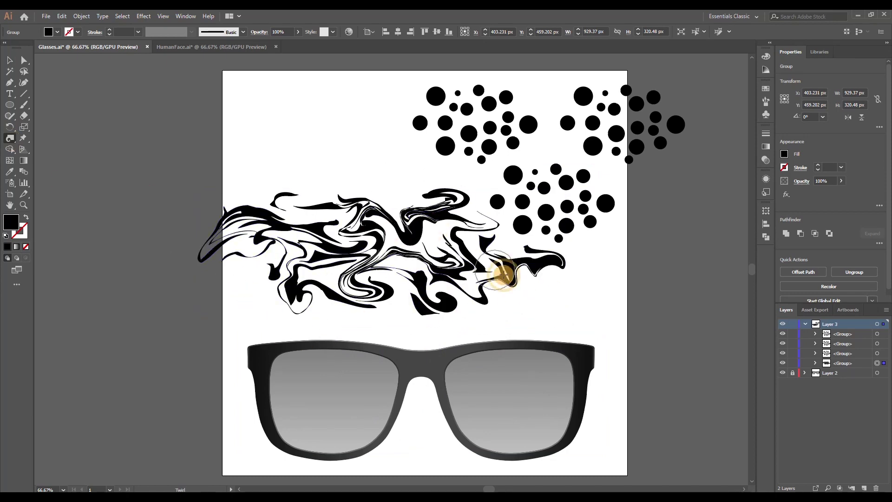
drag(503, 274, 155, 346)
key(v)
scroll(186, 315, down, 2)
scroll(218, 323, up, 1)
click(185, 224)
Move the next circle group to the space above the glasses and twirl it into a second marbled pattern
drag(480, 139, 390, 235)
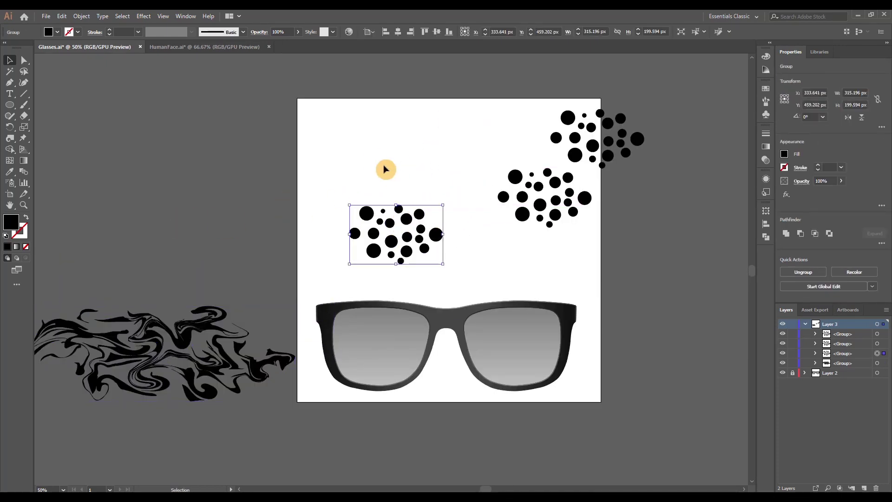
drag(345, 208, 389, 214)
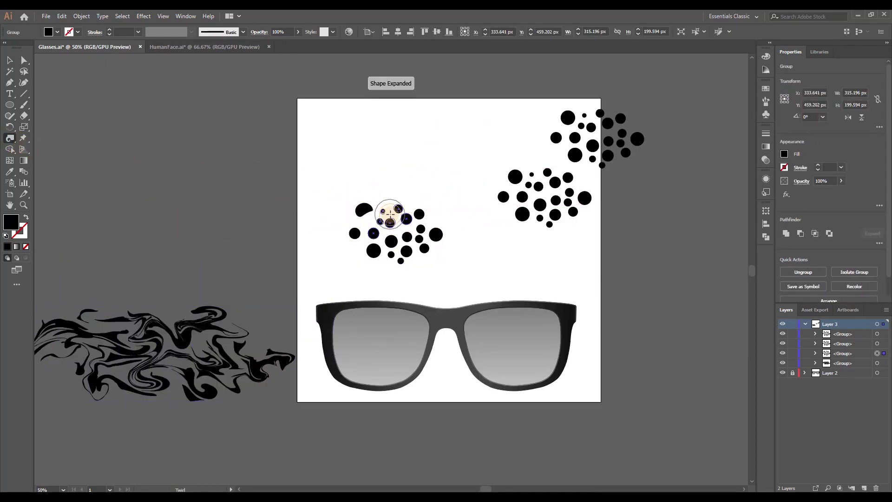
mouse_move(424, 248)
mouse_down()
mouse_move(372, 251)
mouse_move(356, 224)
mouse_move(366, 204)
mouse_move(418, 209)
mouse_move(406, 229)
mouse_move(367, 246)
mouse_move(441, 240)
mouse_move(421, 246)
mouse_move(428, 247)
mouse_move(413, 227)
mouse_move(356, 211)
mouse_move(355, 246)
mouse_move(373, 245)
mouse_move(410, 218)
mouse_move(343, 223)
mouse_move(355, 249)
mouse_move(400, 221)
mouse_move(429, 233)
mouse_move(384, 259)
mouse_move(257, 194)
mouse_up()
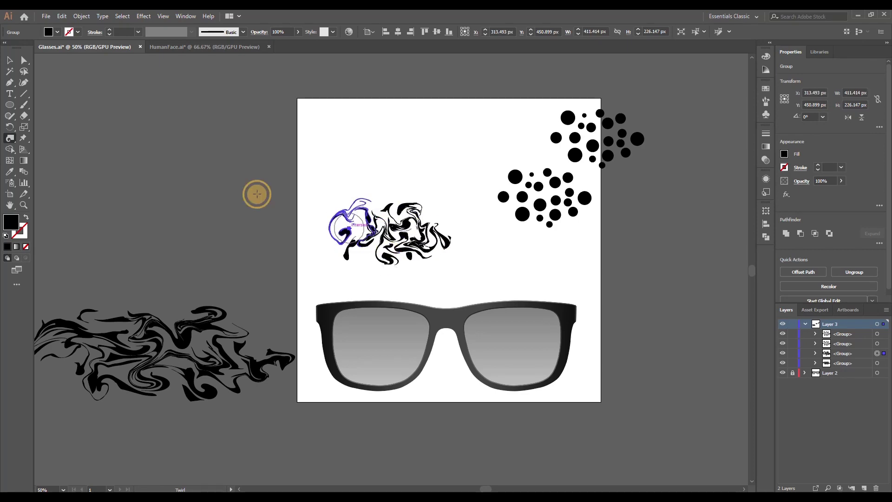
Stretch the second marbled pattern to about the width of the glasses and about 369 px high
key(v)
drag(455, 232, 542, 232)
drag(439, 268, 444, 308)
drag(542, 254, 583, 258)
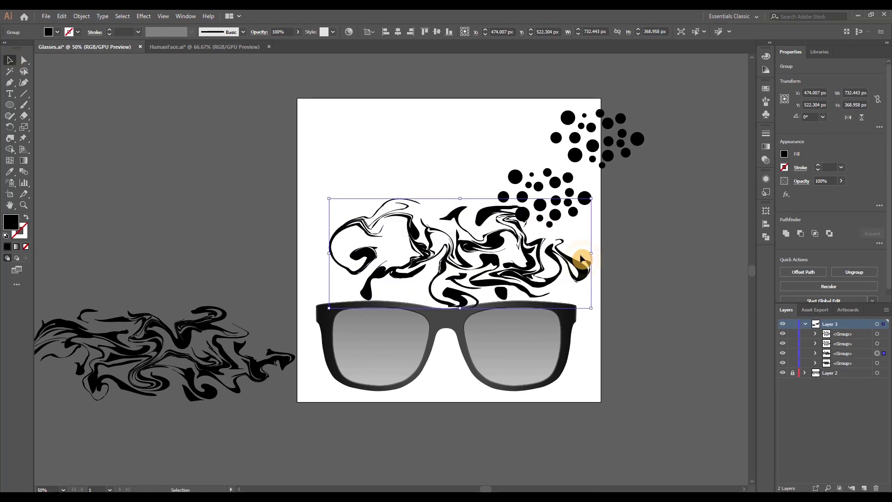
Fit the second marbled pattern over the glasses and move it off the artboard, above the first pattern
drag(488, 242, 477, 329)
drag(319, 340, 316, 339)
drag(453, 333, 173, 245)
drag(173, 245, 177, 237)
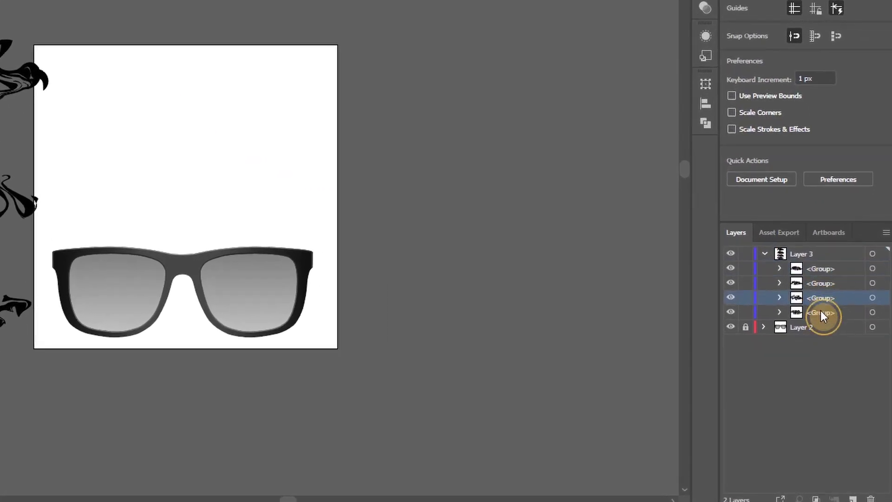
Copy the frame shape from the Frame group inside Glasses on Layer 2, and lock the layer again
click(842, 363)
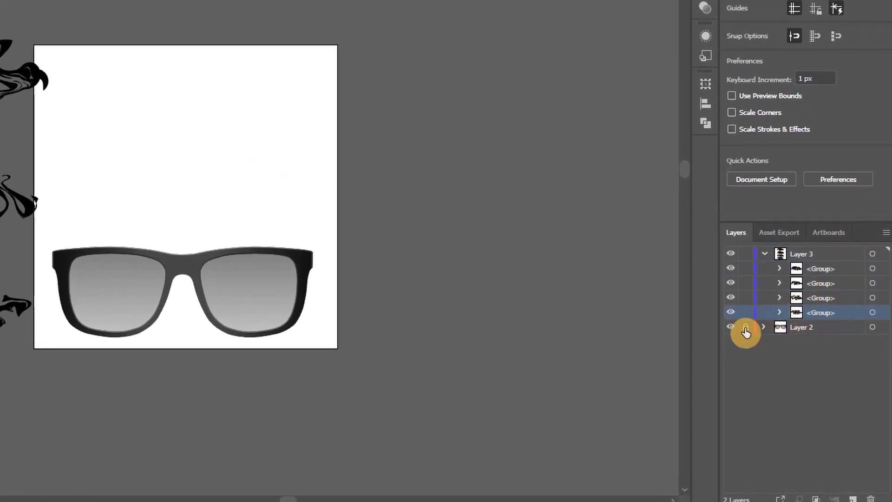
click(763, 327)
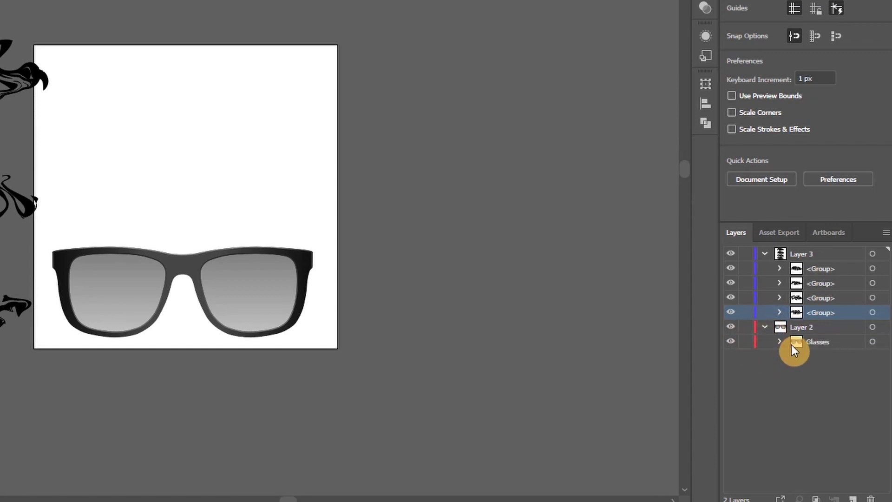
click(779, 342)
click(797, 385)
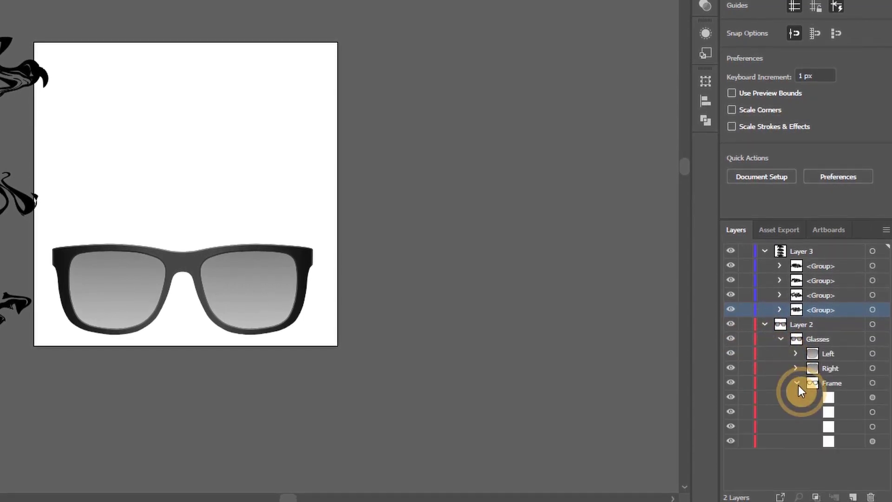
click(849, 441)
click(872, 441)
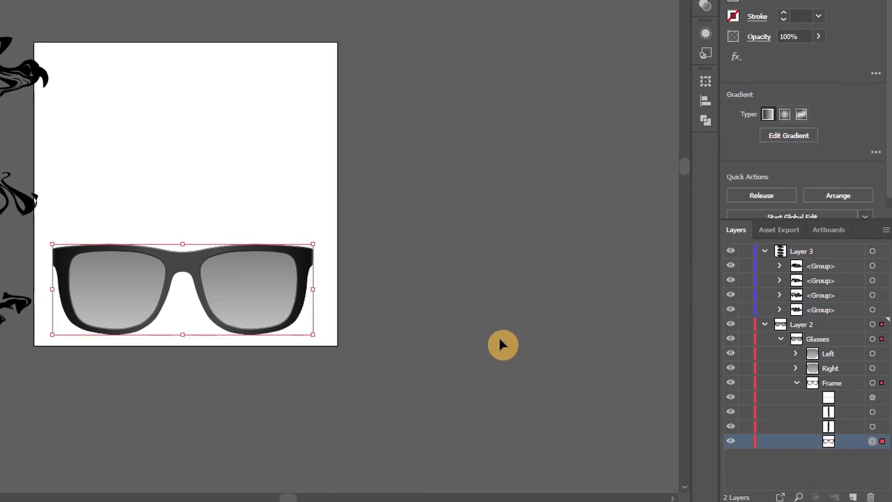
click(765, 324)
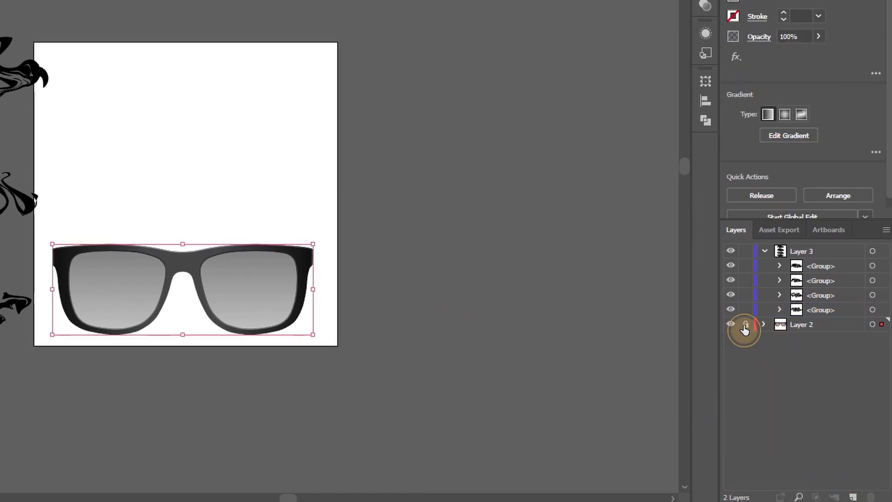
click(744, 325)
Paste four copies of the frame shape into Layer 3 and spread them out above the artboard
key(ctrl+v)
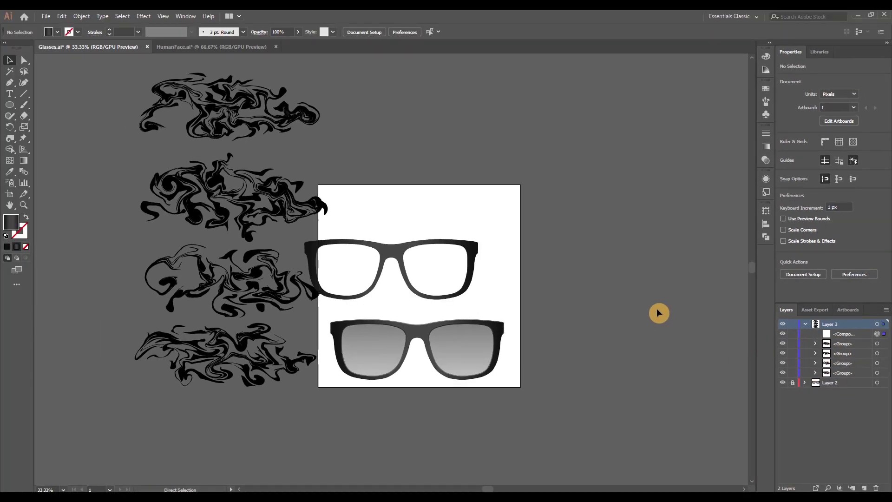
scroll(604, 313, up, 3)
drag(395, 320, 278, 80)
key(ctrl+v)
drag(394, 252, 682, 87)
key(ctrl+v)
key(ctrl+v)
click(581, 249)
scroll(741, 355, up, 2)
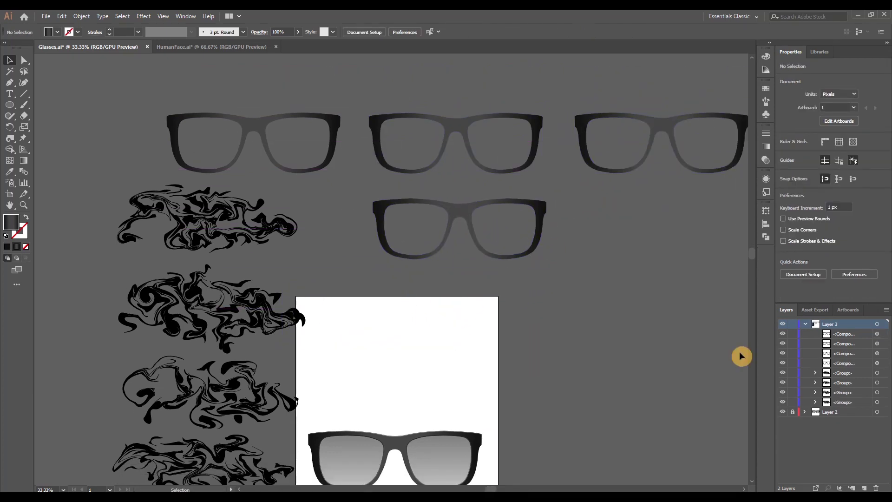
Move the marbled patterns from beside the artboard onto the frame copies above it, placing one pattern over each frame
click(879, 374)
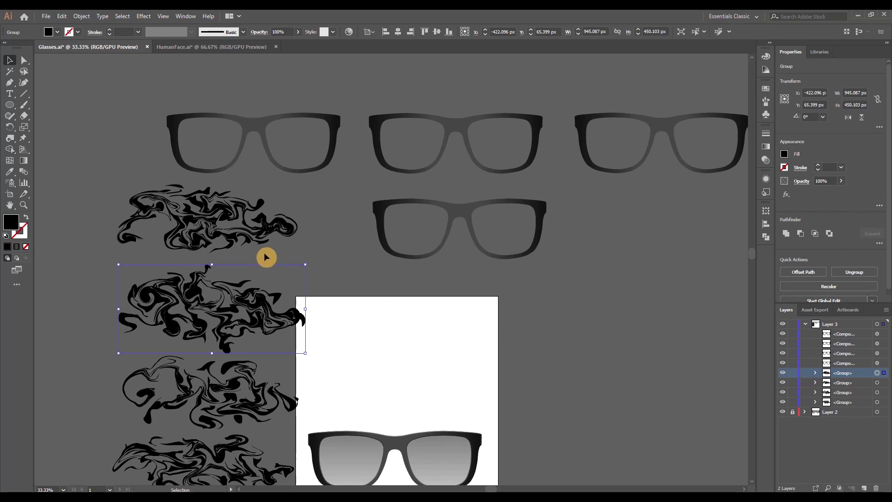
click(241, 224)
click(785, 155)
drag(207, 211, 259, 136)
drag(211, 309, 450, 139)
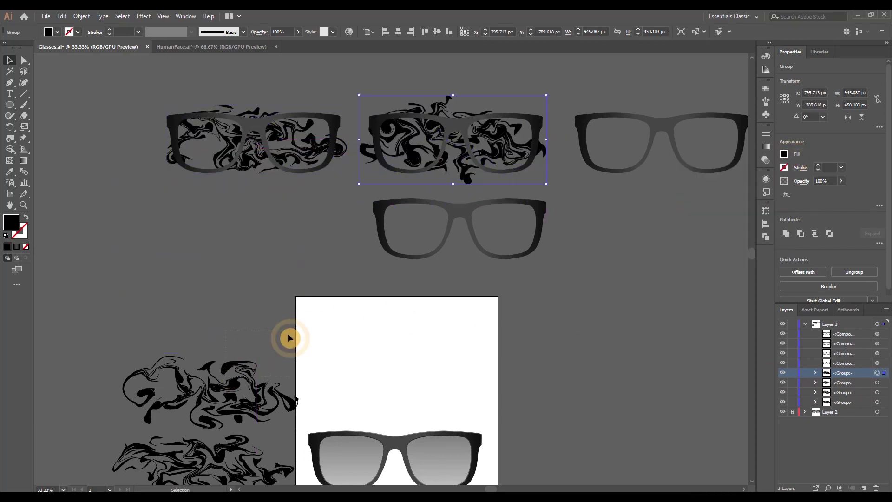
drag(251, 385, 669, 139)
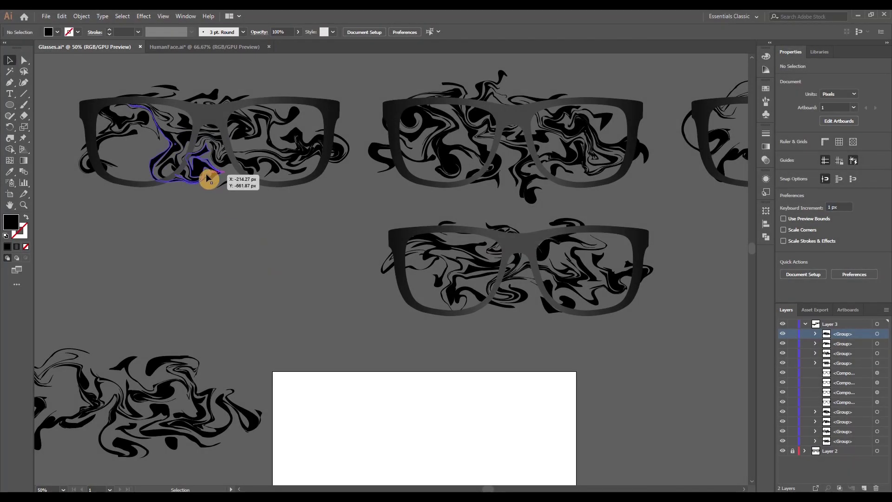
Cut the marbled pattern off the first frame, give that frame an opacity mask, and open the mask for editing
click(208, 169)
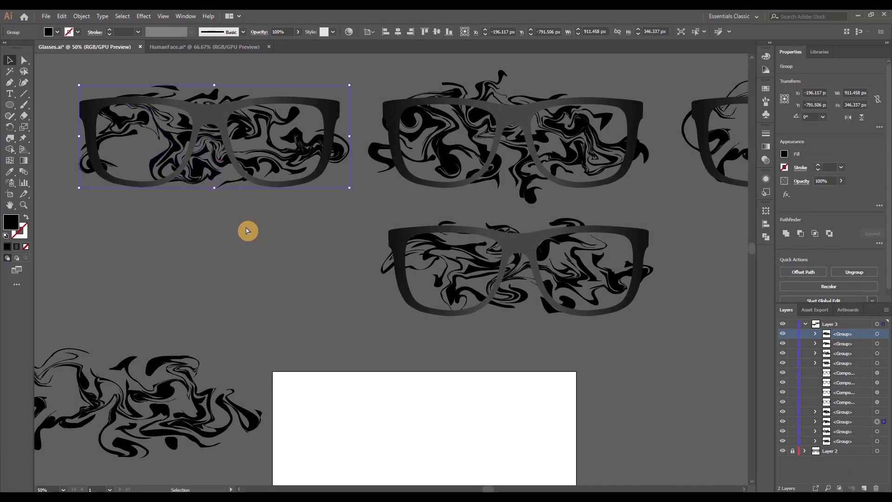
key(Delete)
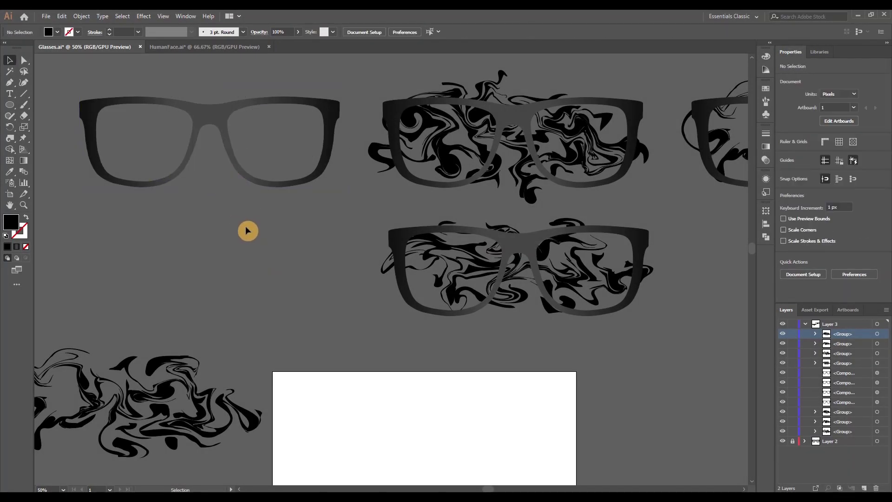
click(214, 118)
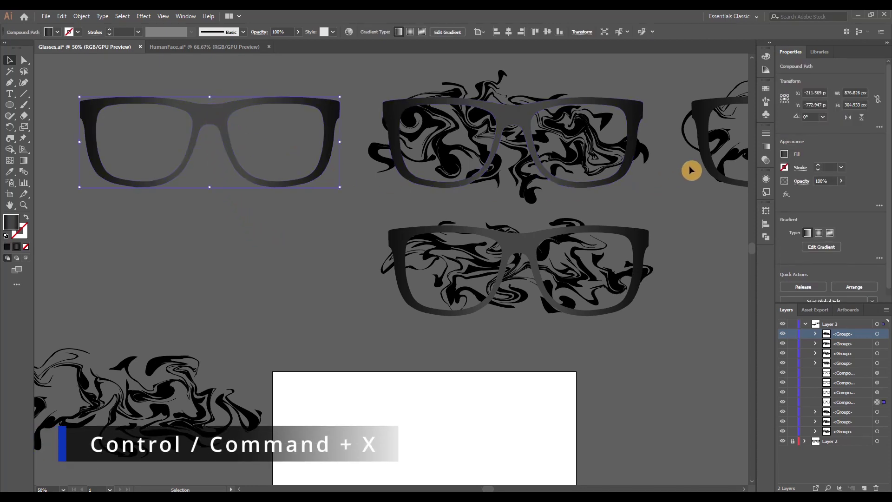
click(766, 162)
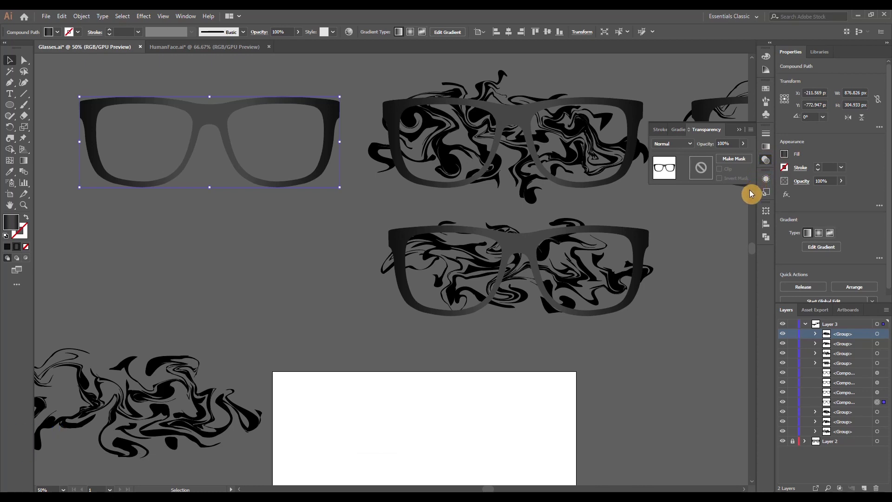
click(735, 161)
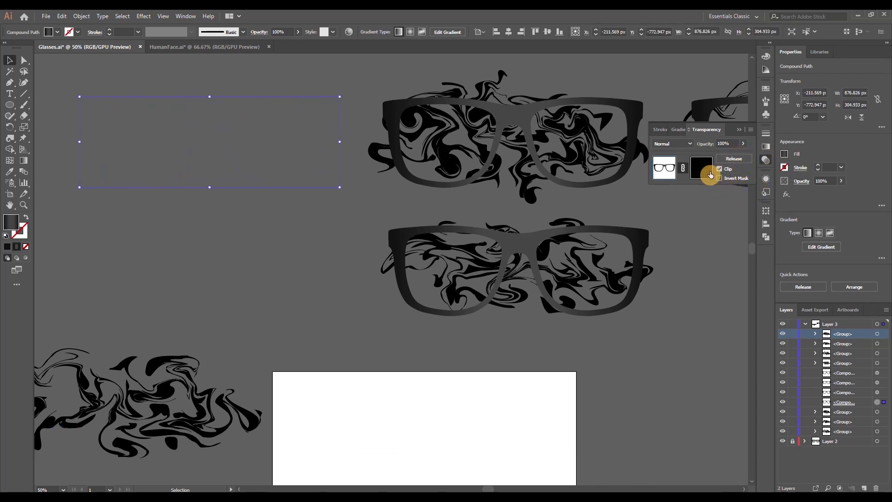
click(703, 168)
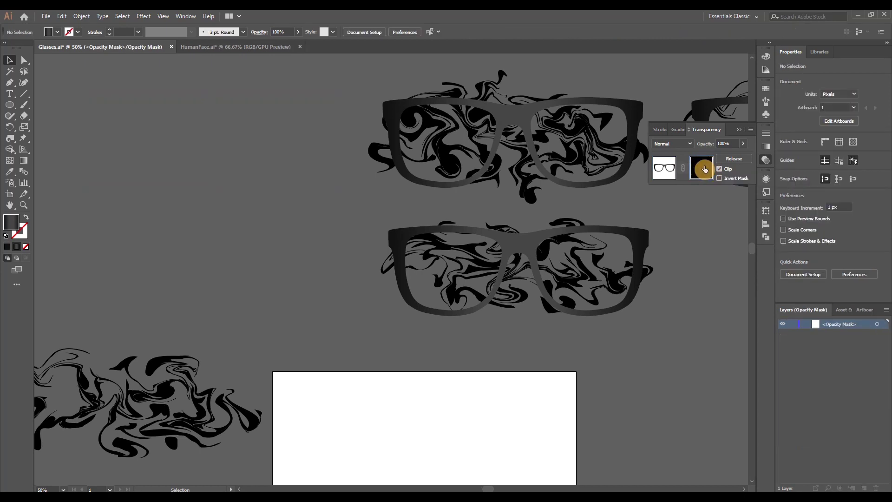
Paste the marbled pattern into the opacity mask, place it over the first frame, and invert the mask
key(ctrl+v)
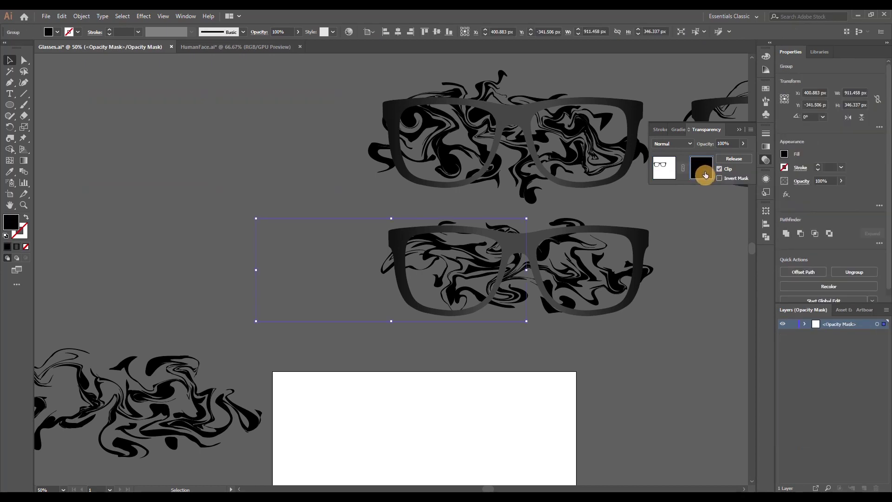
drag(356, 260, 184, 133)
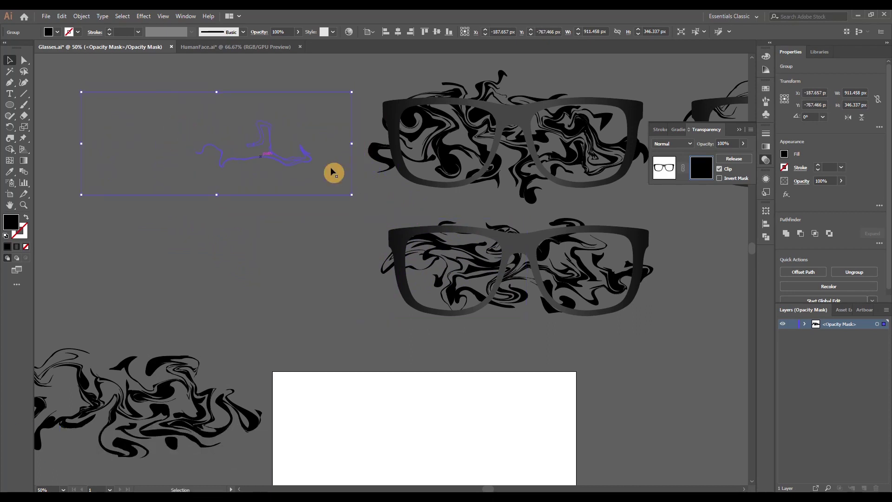
click(720, 179)
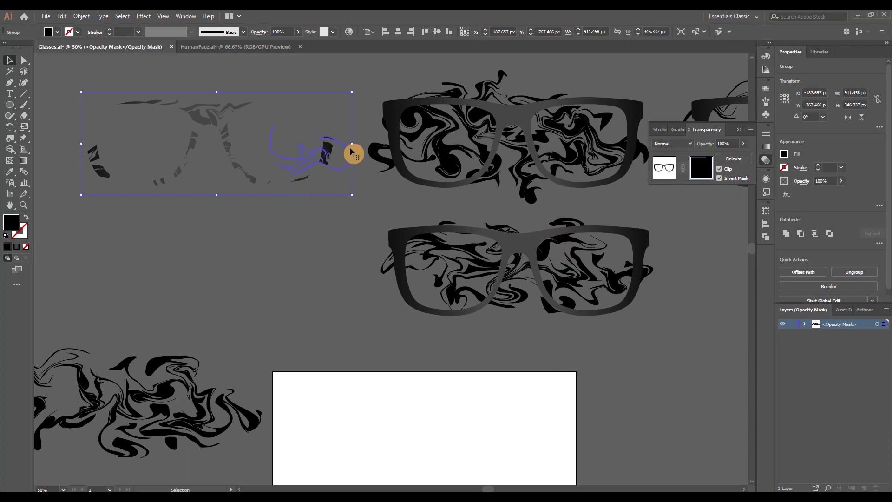
Stretch the pattern inside the mask to about 934 by 388 px so it covers the first frame, and leave mask editing
drag(350, 144, 355, 144)
drag(82, 143, 77, 144)
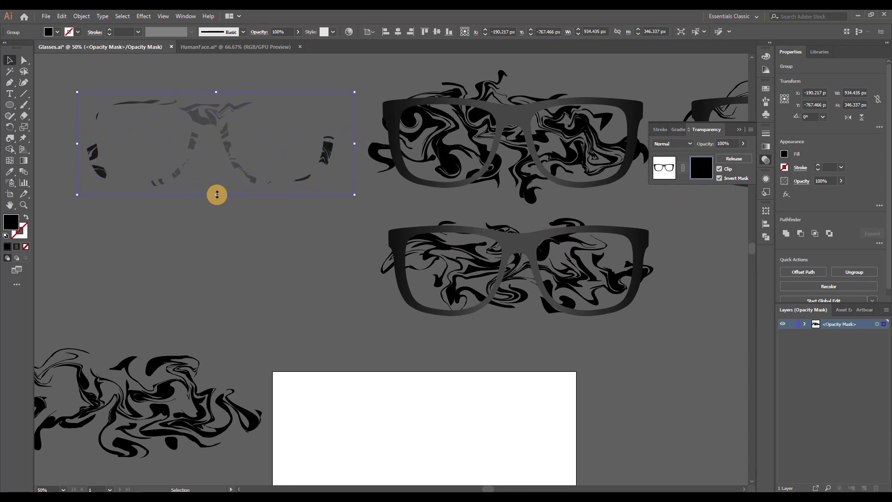
drag(217, 195, 217, 201)
drag(216, 92, 216, 85)
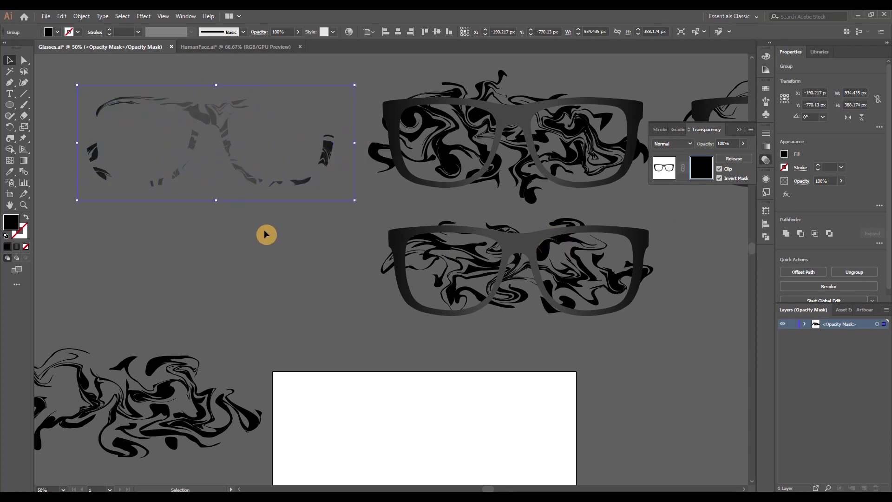
click(669, 173)
click(354, 257)
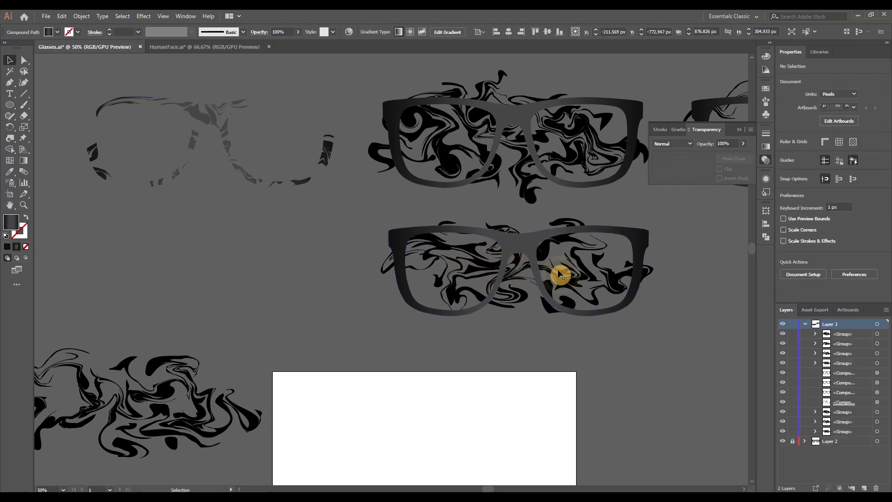
Fill the marbled pattern over the second frame with white and cut it
drag(666, 259, 583, 267)
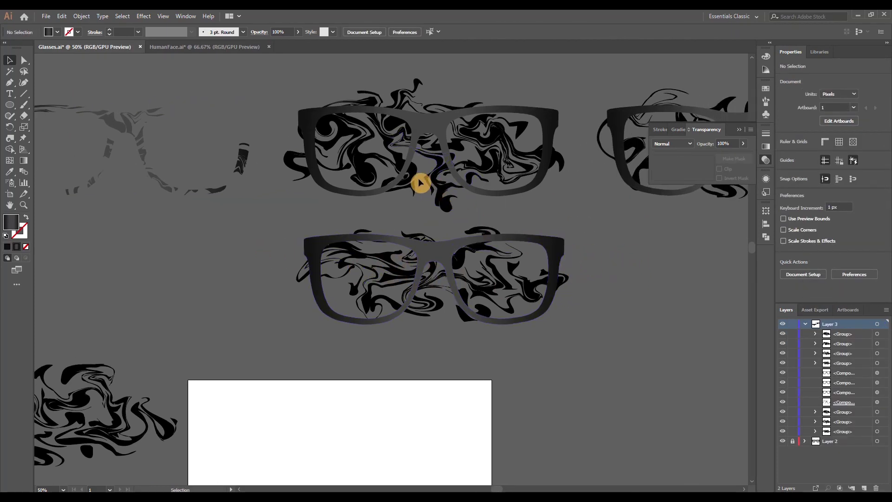
click(424, 188)
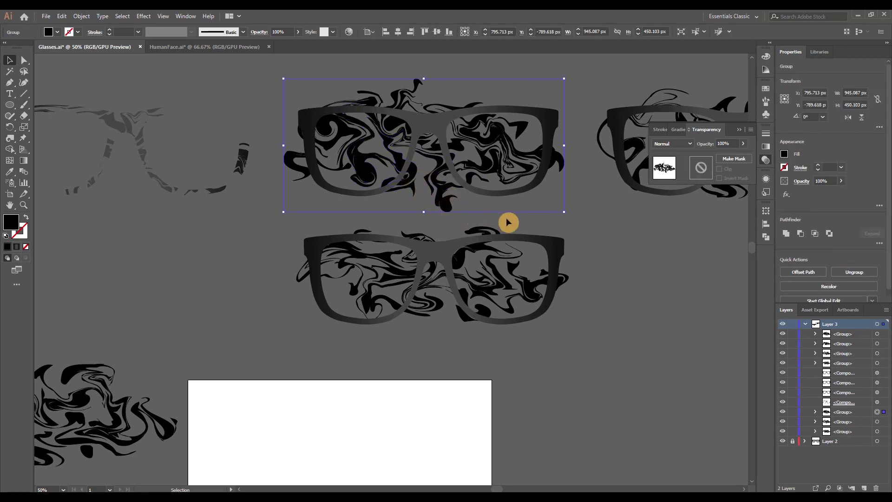
click(784, 154)
click(697, 189)
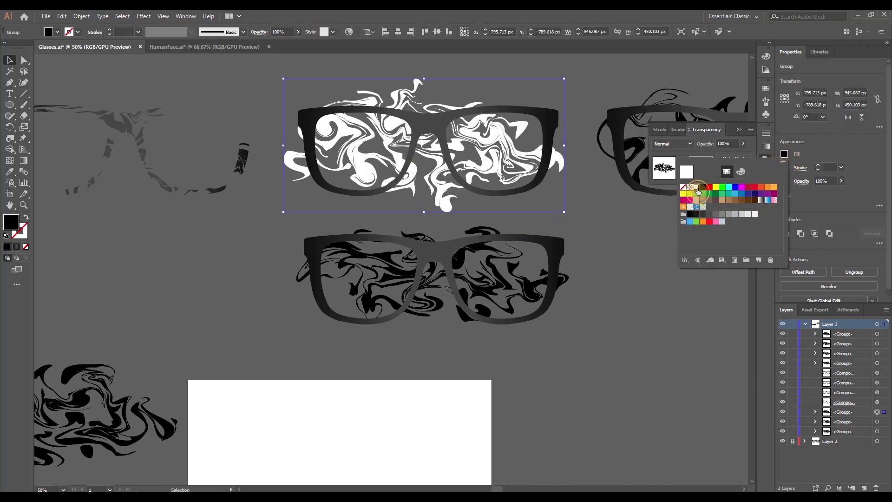
click(802, 170)
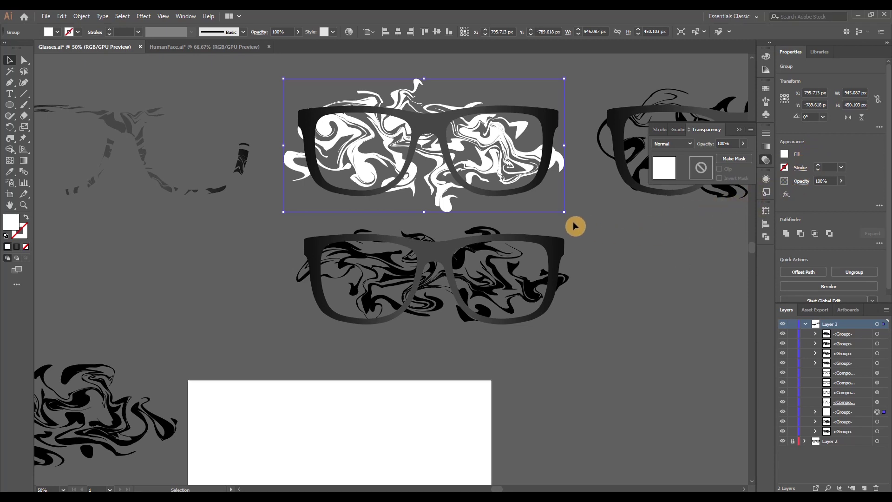
key(Delete)
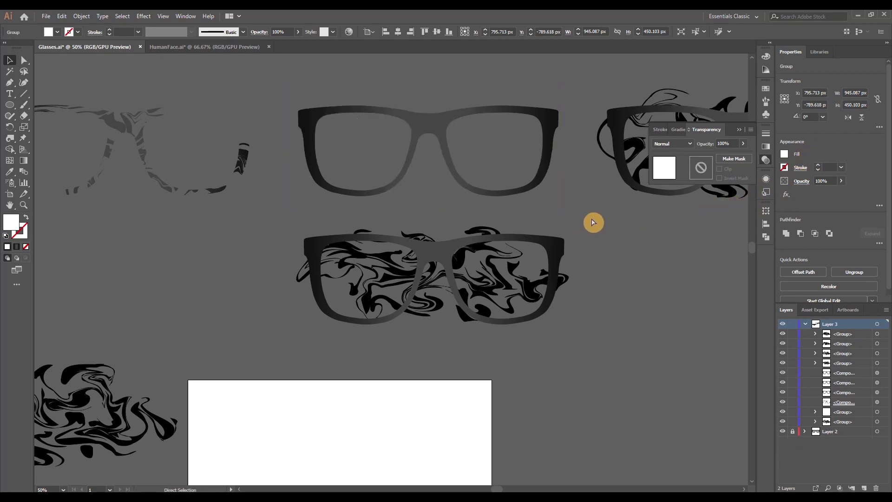
Give the second frame an opacity mask, paste the white pattern into it, and position the pattern over the frame
click(435, 128)
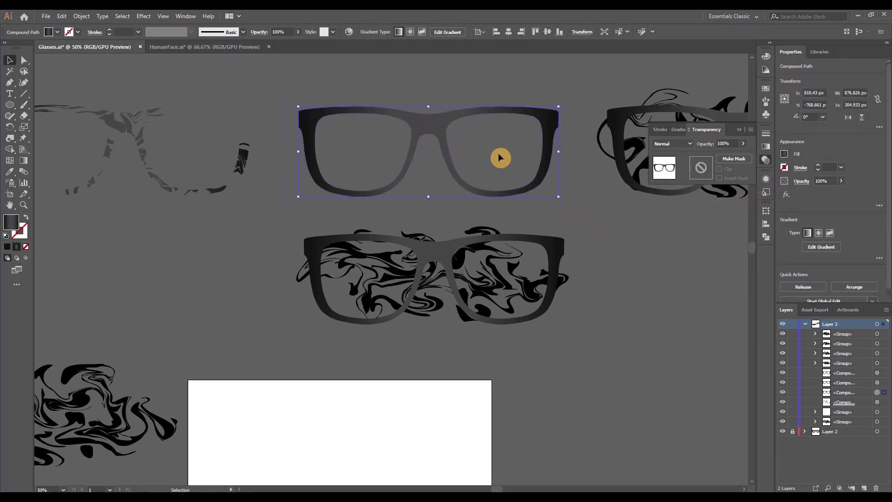
click(729, 158)
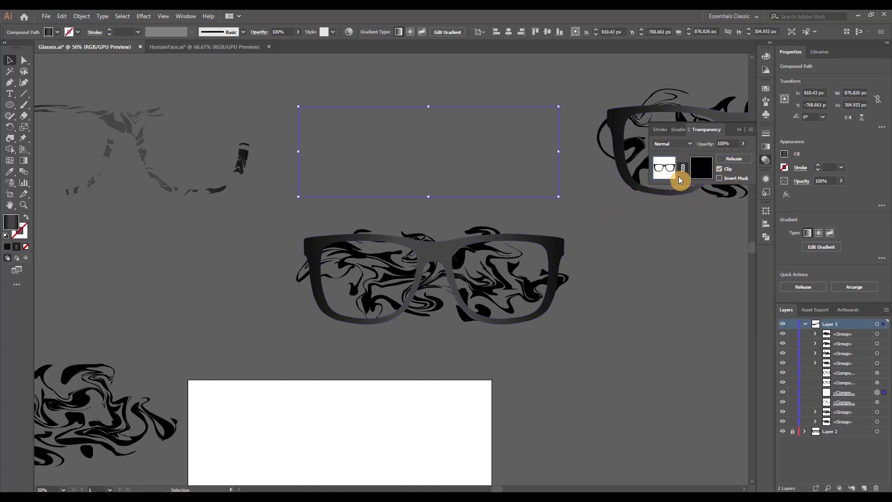
click(696, 169)
click(514, 213)
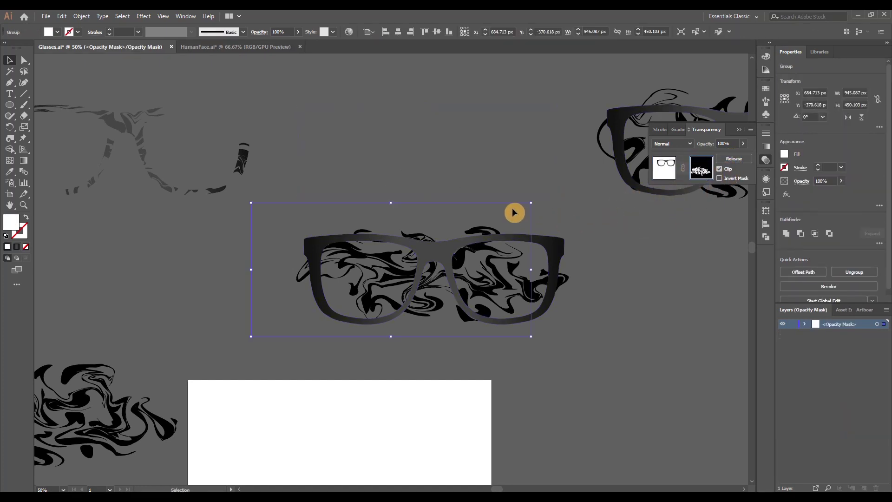
drag(259, 264, 342, 138)
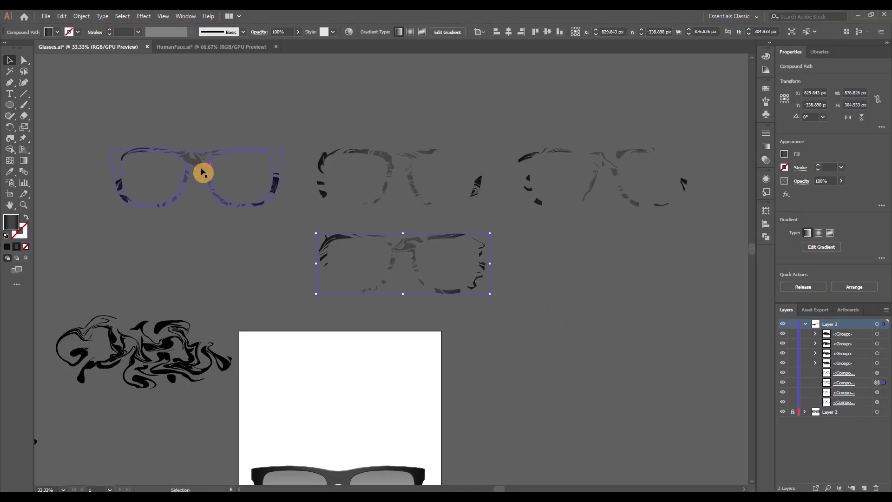
Stack the three upper masked frames on top of the lower masked frame
click(211, 168)
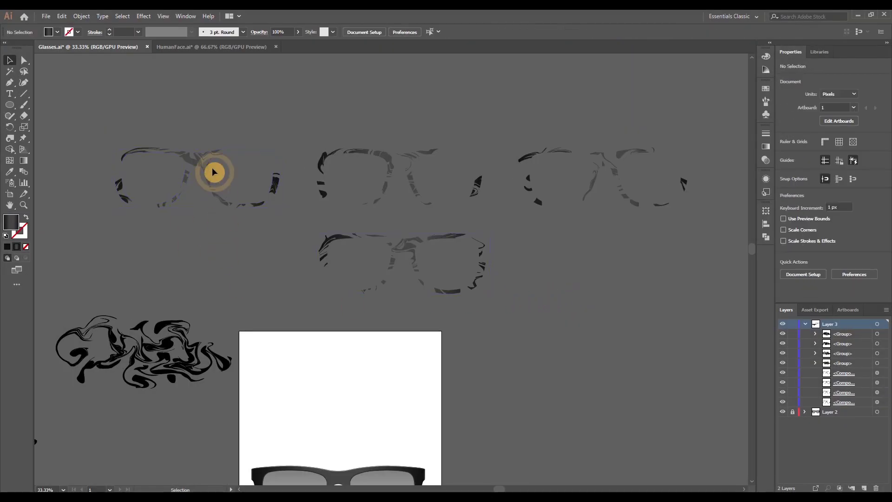
drag(203, 169, 408, 255)
scroll(409, 256, up, 2)
click(363, 113)
drag(365, 117, 370, 286)
scroll(405, 303, up, 2)
scroll(407, 302, down, 2)
scroll(409, 301, right, 2)
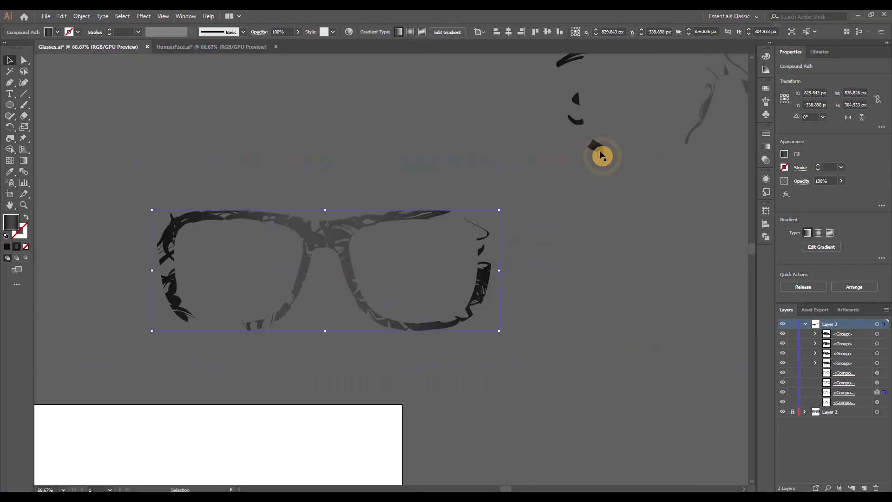
drag(599, 151, 188, 321)
Fine-tune the vertical position of the last stacked frame so it lines up with the frames underneath
key(ctrl+equal)
key(ctrl+equal)
key(ctrl+equal)
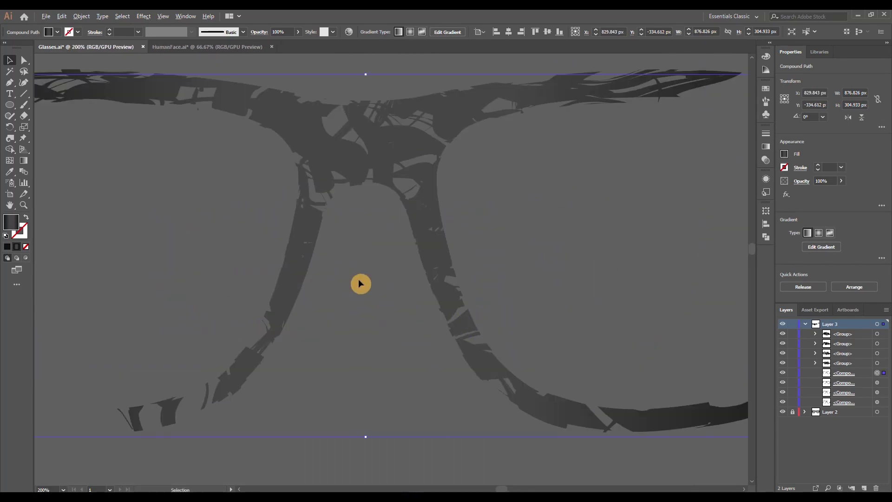
drag(390, 101, 390, 103)
click(363, 272)
key(ctrl+minus)
key(ctrl+minus)
Select all the stacked frames and align them to the selection by their vertical centres and right edges
drag(299, 291, 665, 378)
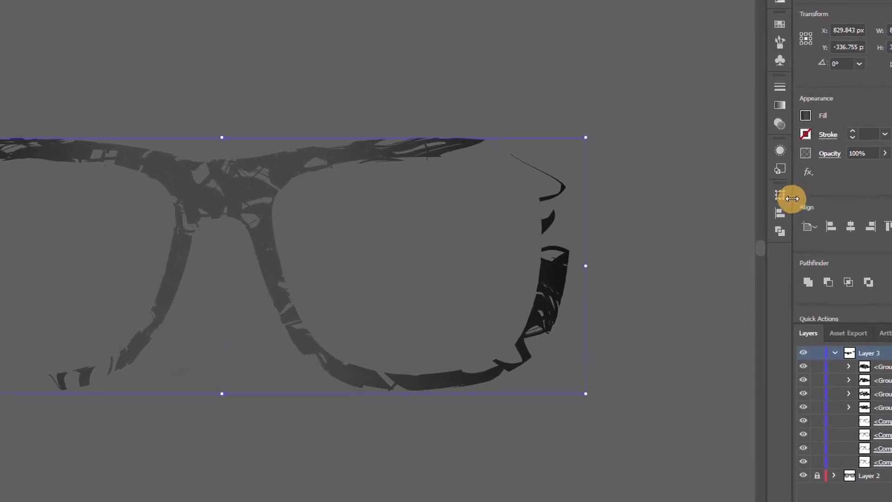
click(780, 212)
click(747, 301)
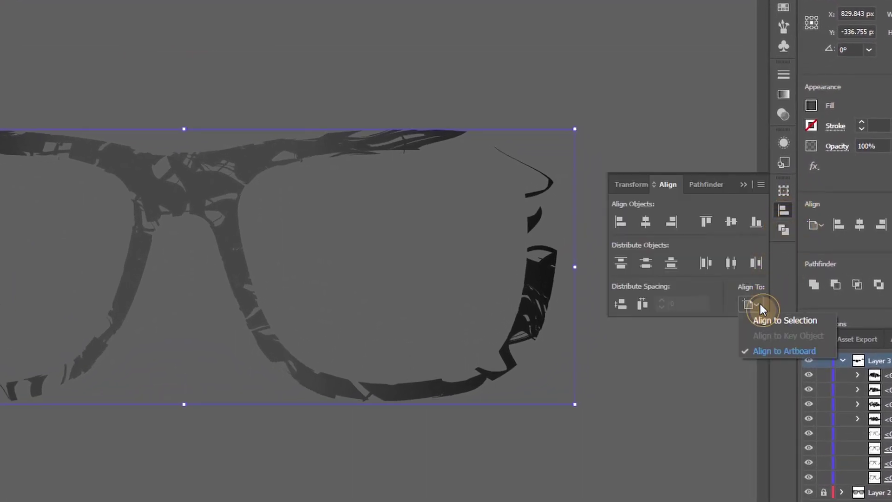
click(771, 320)
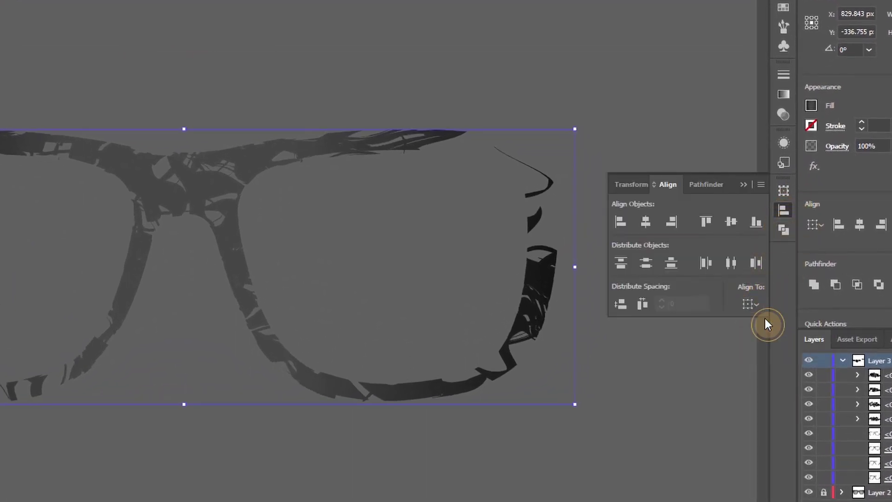
click(728, 222)
click(667, 226)
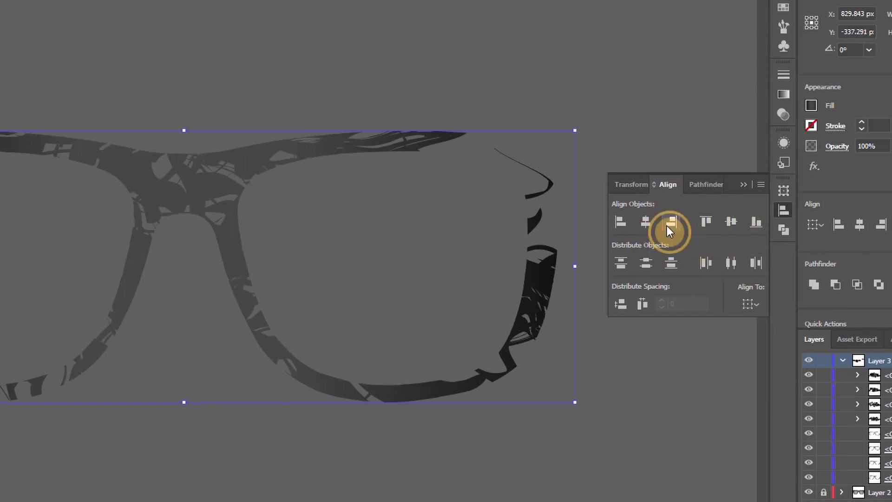
Move the whole stack of masked frames onto the artboard, above the original sunglasses
click(742, 185)
click(341, 446)
scroll(281, 199, down, 3)
drag(76, 149, 259, 242)
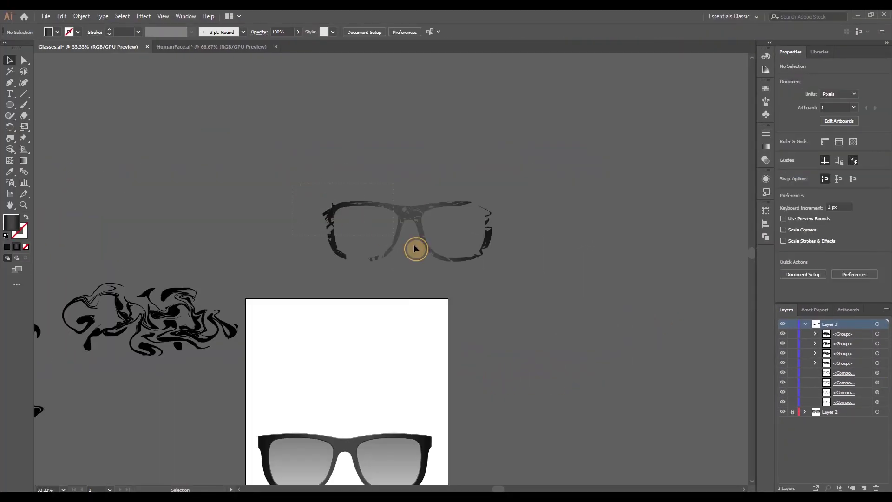
drag(410, 221, 349, 342)
scroll(348, 339, down, 2)
scroll(347, 369, up, 3)
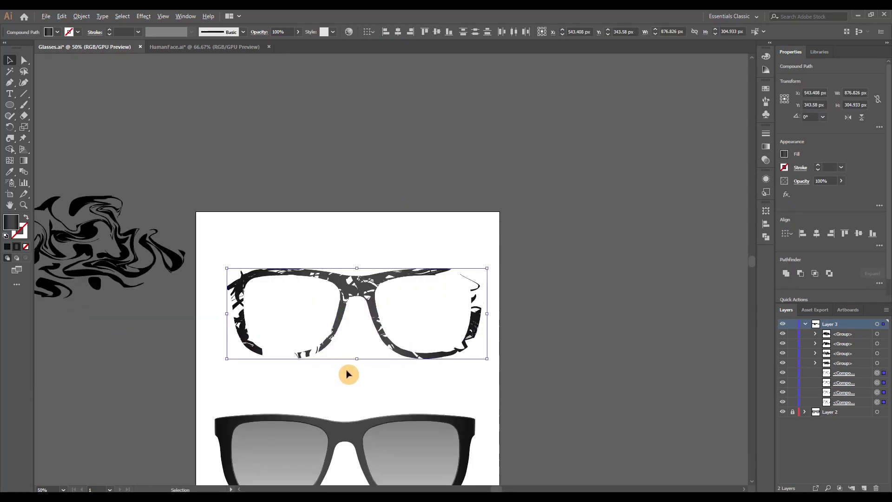
click(392, 380)
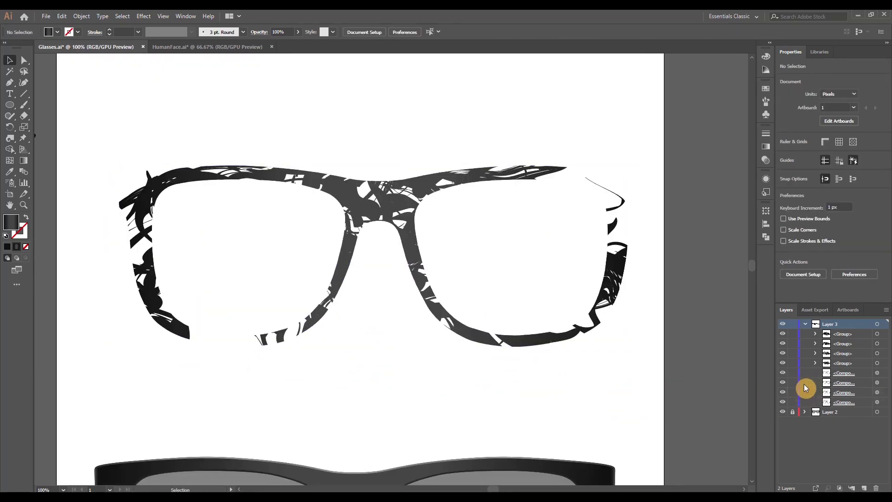
Recolour the topmost masked frame in Layer 3 purple with Adjust Color Balance, lowering green and raising blue and red
click(867, 377)
click(881, 375)
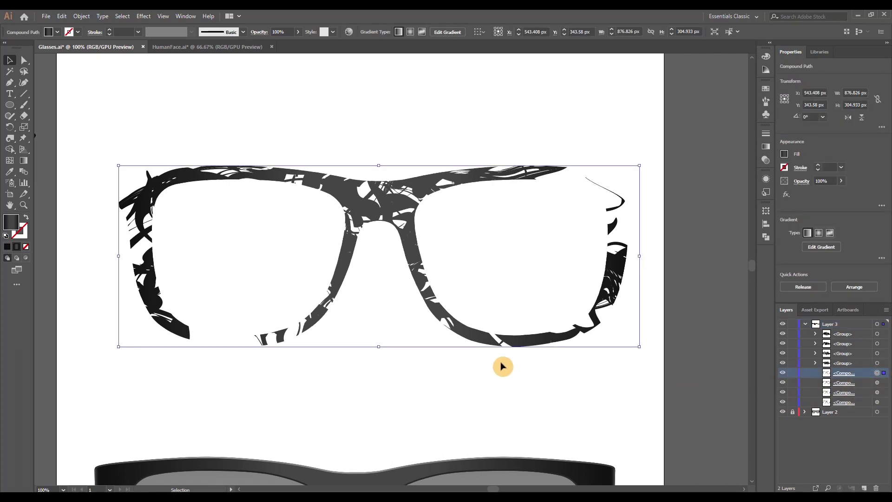
click(60, 16)
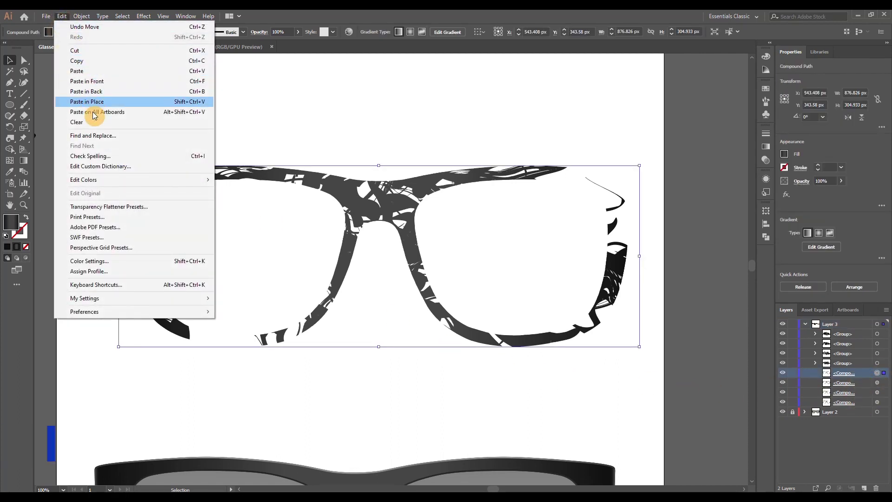
mouse_move(172, 185)
click(273, 204)
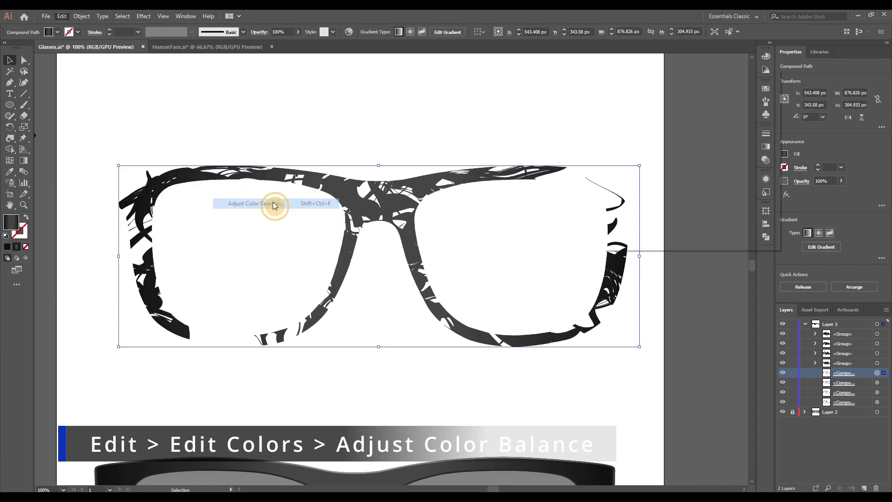
click(617, 226)
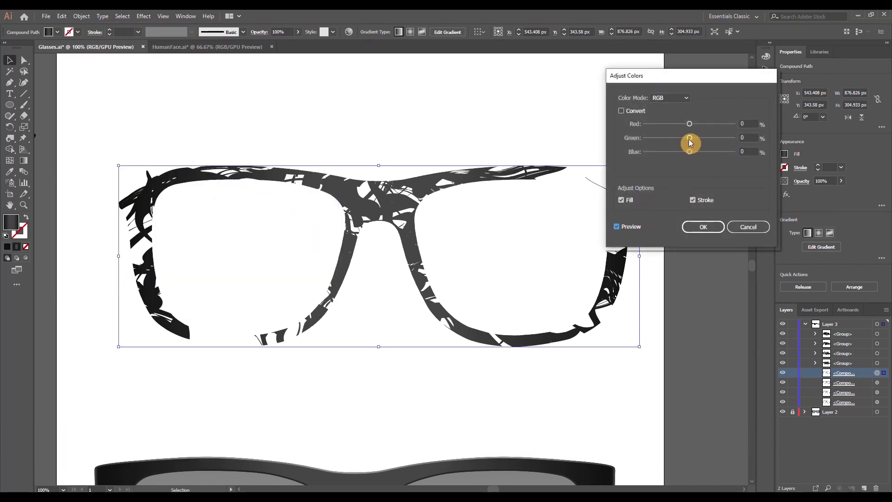
drag(689, 138, 707, 150)
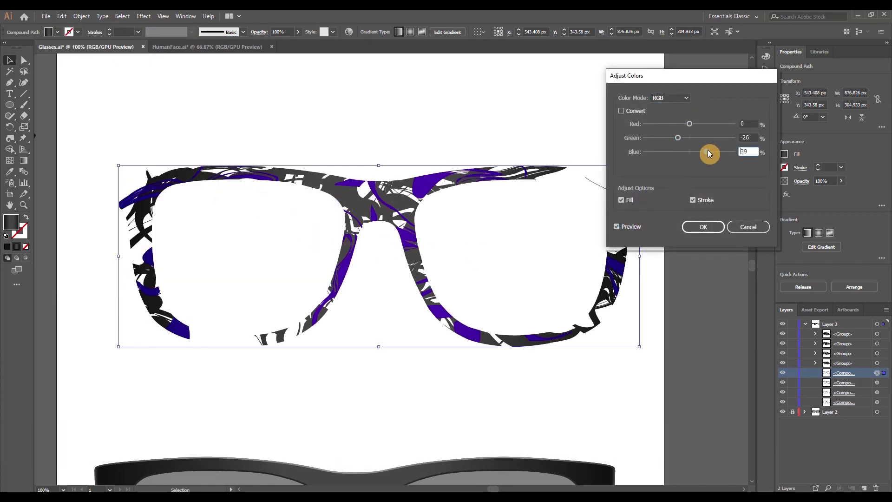
click(700, 124)
click(688, 138)
click(703, 227)
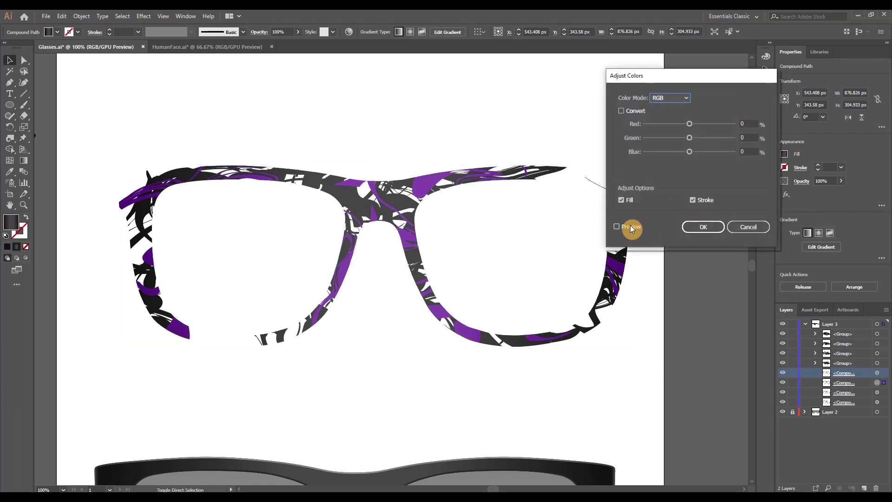
Recolour the other three masked frames blue, red and yellow-green with Adjust Color Balance
mouse_move(689, 138)
mouse_down()
mouse_move(703, 139)
mouse_move(681, 125)
mouse_up()
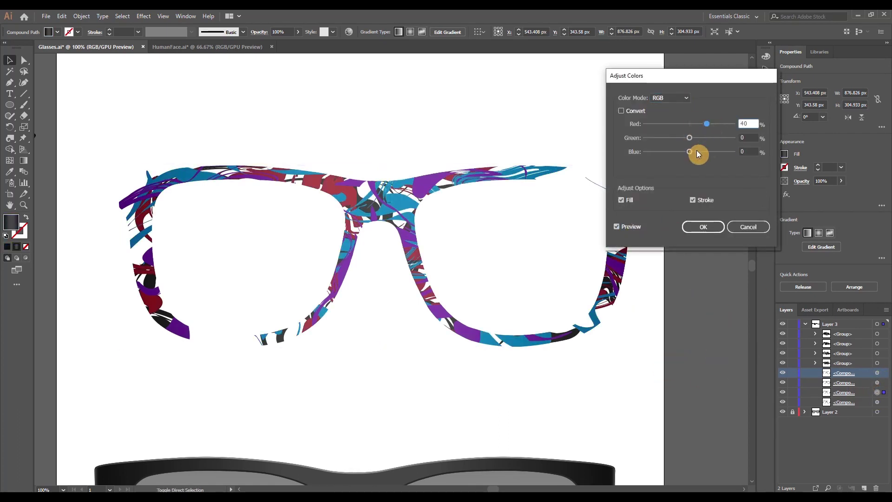
drag(697, 152, 675, 151)
click(704, 227)
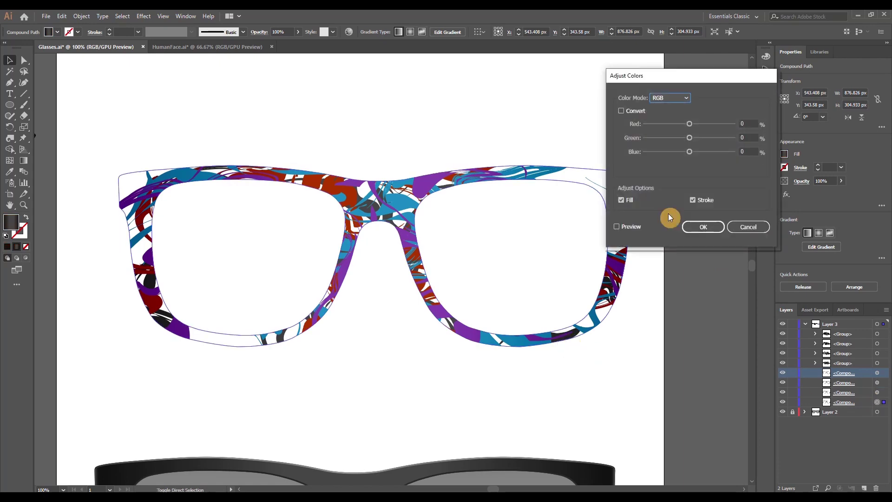
drag(706, 124, 714, 124)
drag(675, 151, 715, 138)
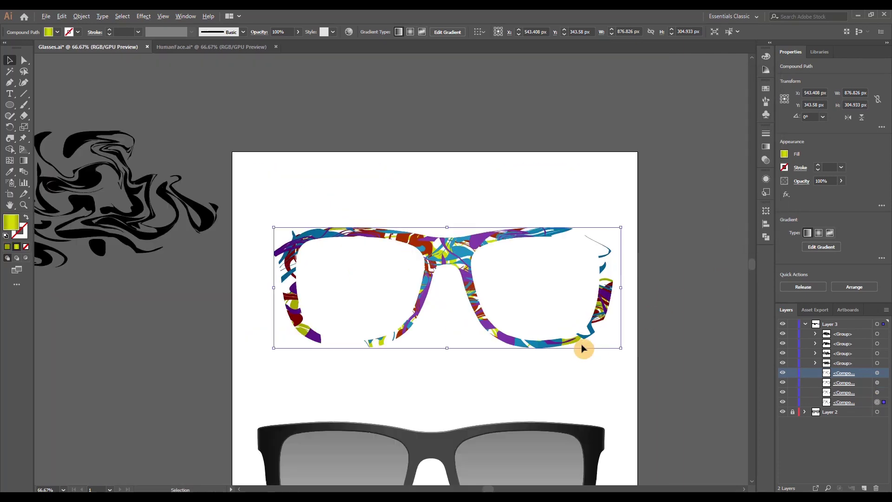
Group the four coloured frames and place a copy of the group in Layer 2 exactly over the original sunglasses frame
drag(215, 95, 582, 291)
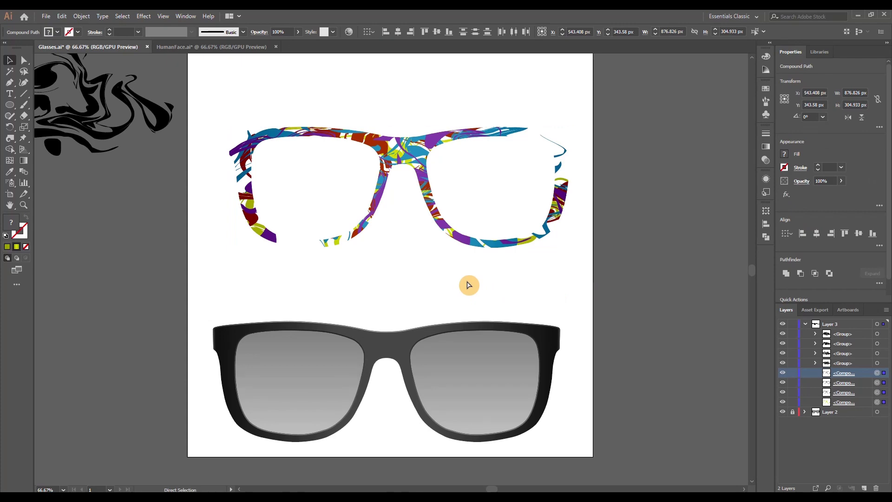
key(ctrl+g)
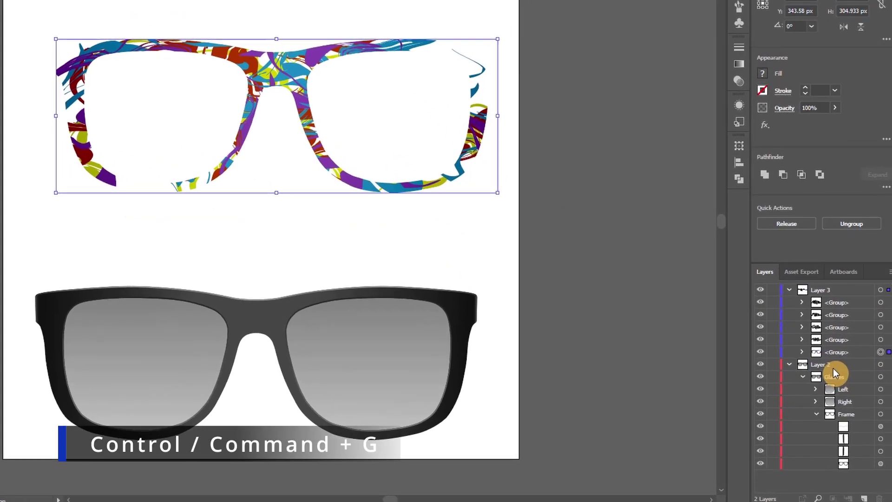
key(ctrl+v)
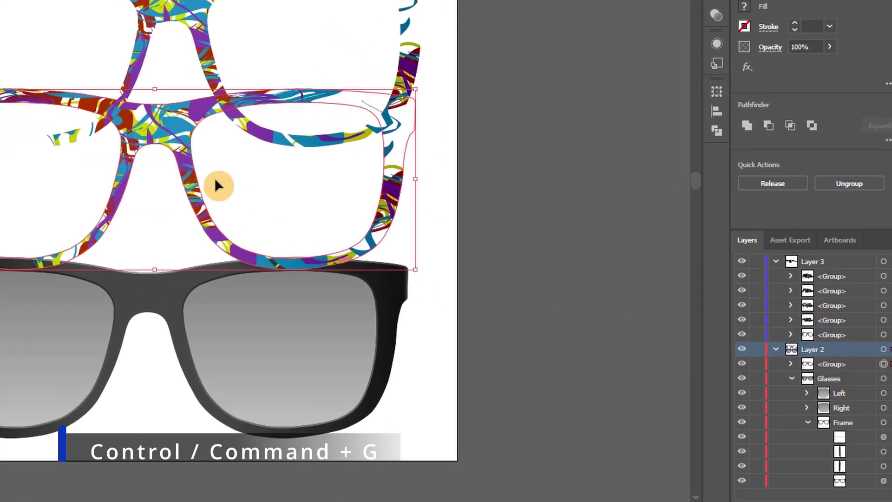
drag(158, 135, 153, 298)
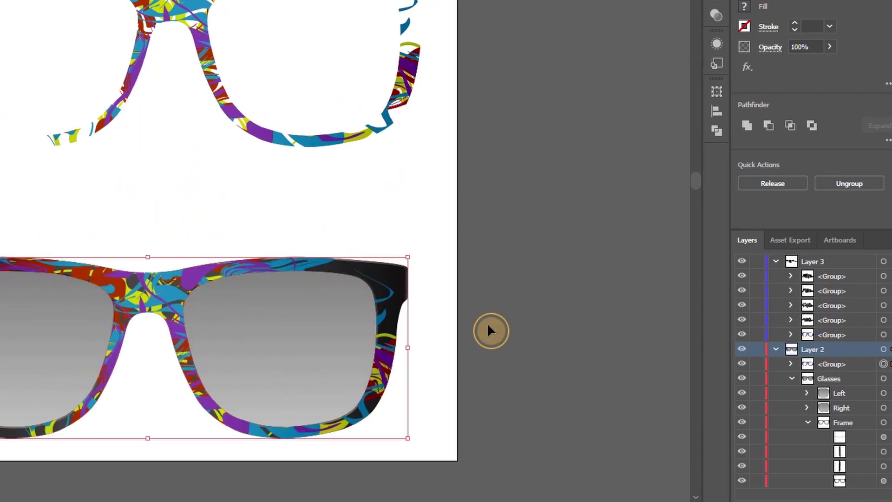
click(489, 331)
scroll(189, 439, left, 1)
scroll(190, 439, down, 2)
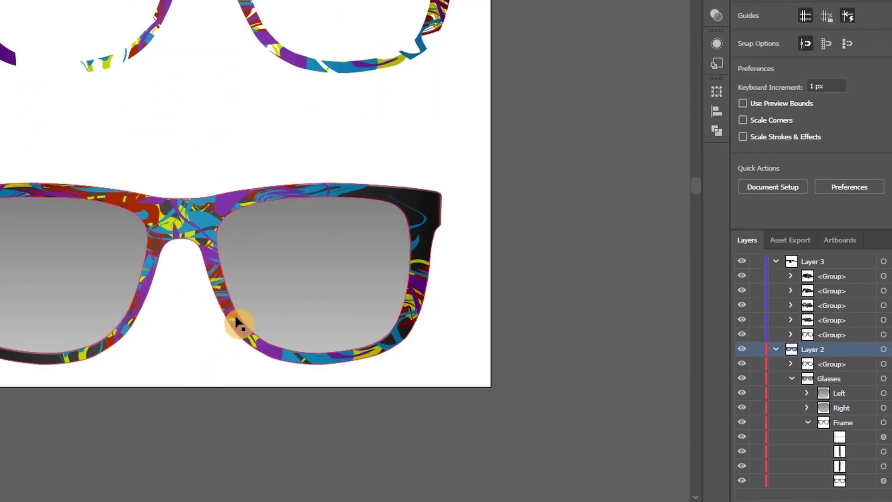
Widen the artwork in the purple frame's opacity mask to about 1142 px, shift it slightly right and leave mask editing
click(790, 364)
click(883, 378)
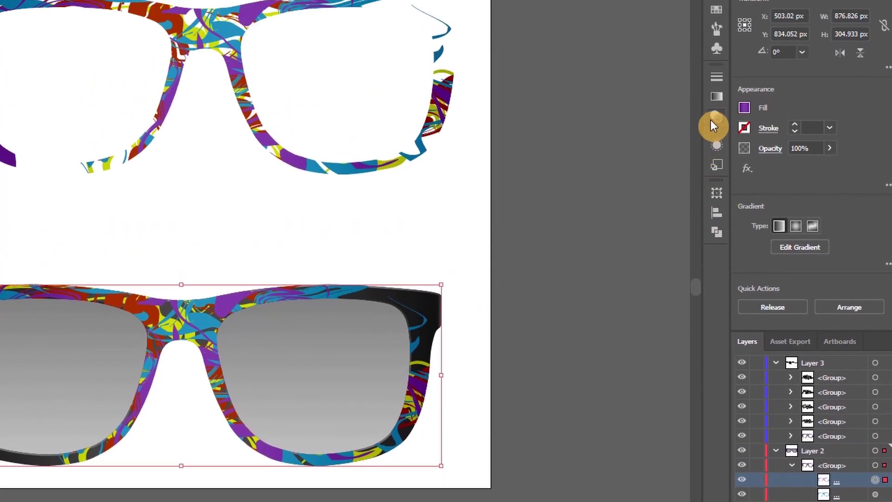
click(717, 15)
click(629, 44)
click(774, 363)
click(884, 378)
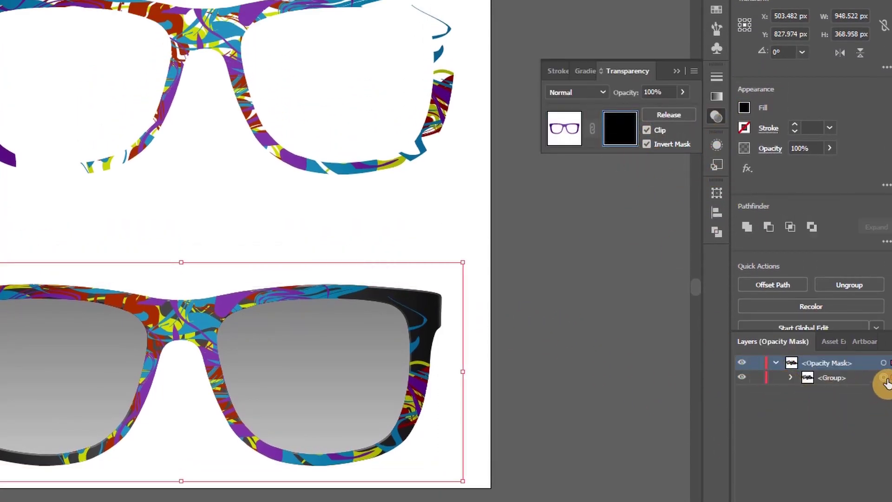
drag(462, 372, 577, 373)
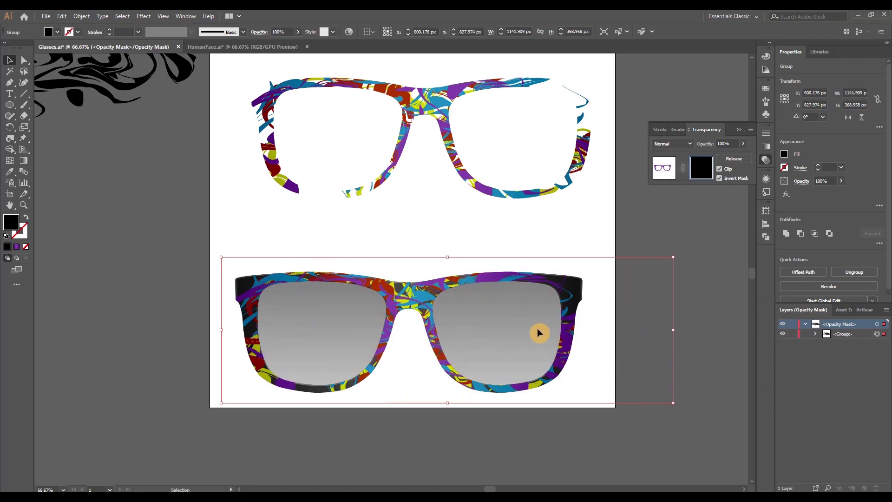
mouse_move(547, 330)
mouse_down()
mouse_move(534, 318)
mouse_move(555, 330)
mouse_up()
click(664, 168)
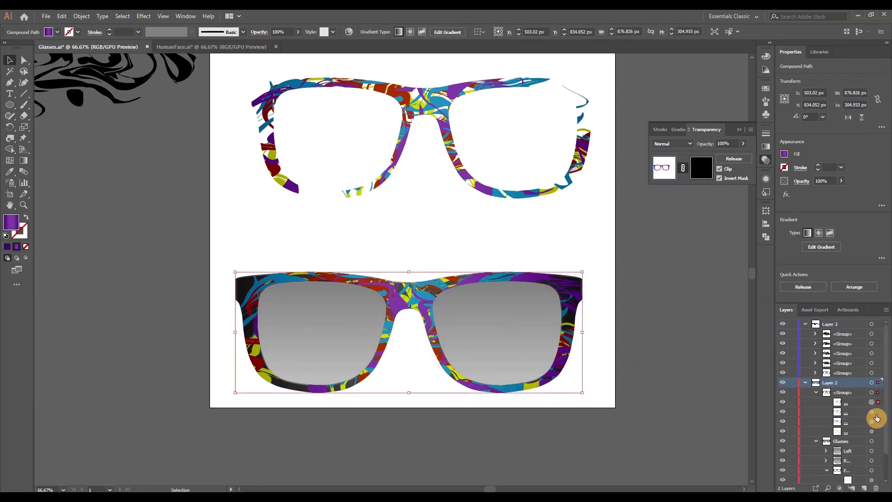
Stretch the artwork in the blue frame's opacity mask further past the frame's left edge
click(874, 412)
click(703, 169)
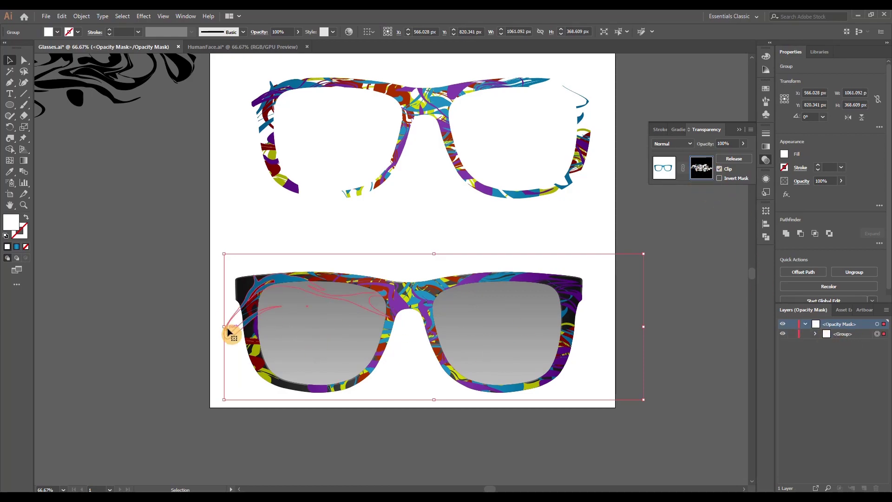
drag(227, 331, 205, 339)
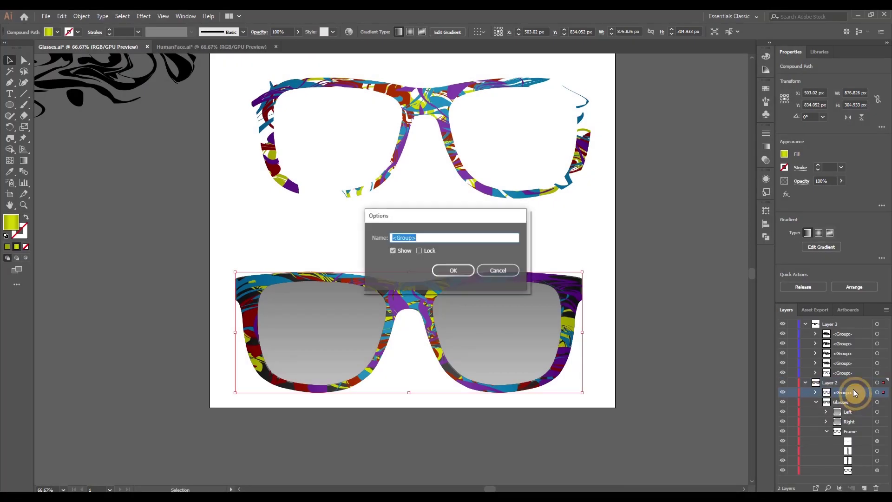
Rename the group of coloured frames HydroDip and adjust its colour balance to Red 27% and Green 15%
text(HydroDip)
key(Return)
click(877, 392)
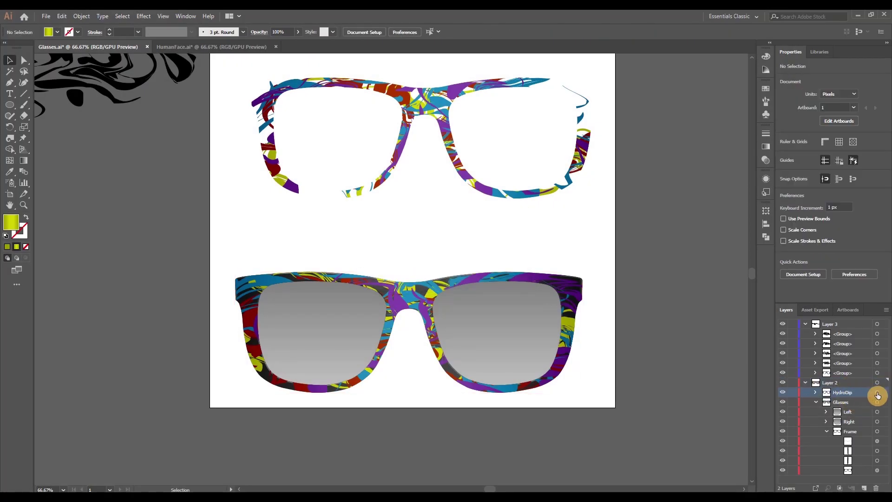
key(ctrl+h)
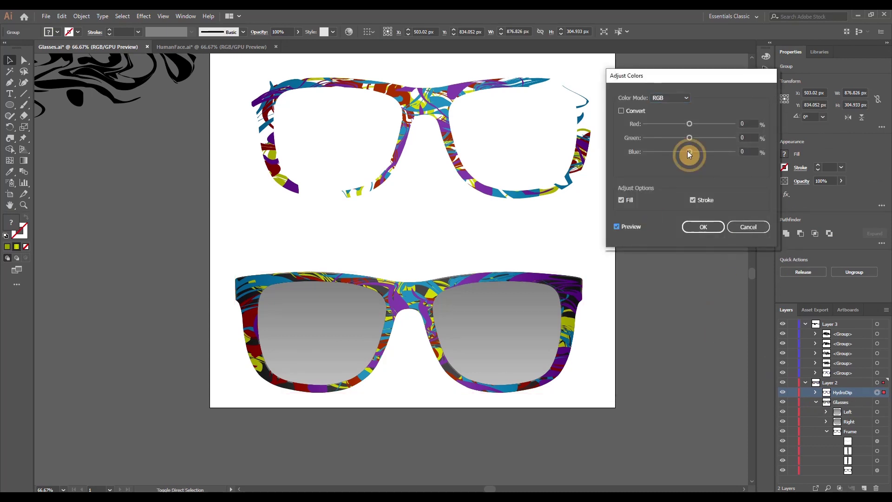
drag(689, 138, 700, 123)
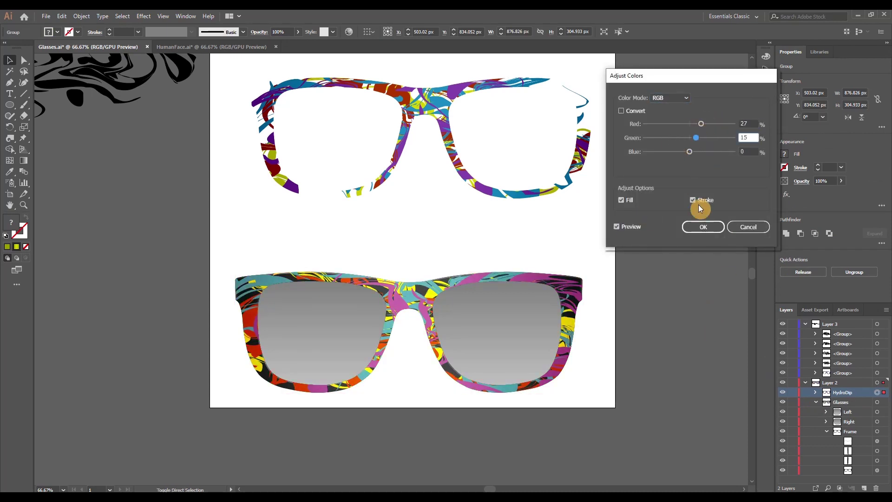
click(703, 227)
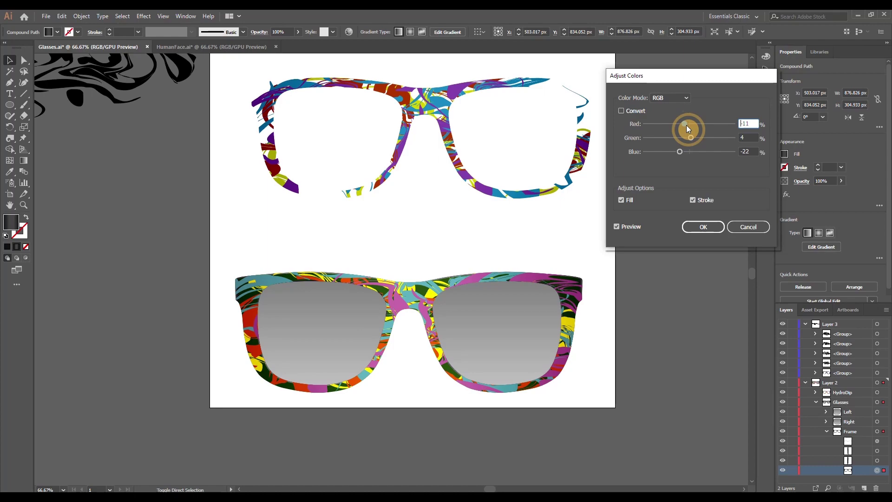
Shift the base frame's colour balance towards dark blue, using Red -11%, Green -8% and a raised Blue value
click(686, 136)
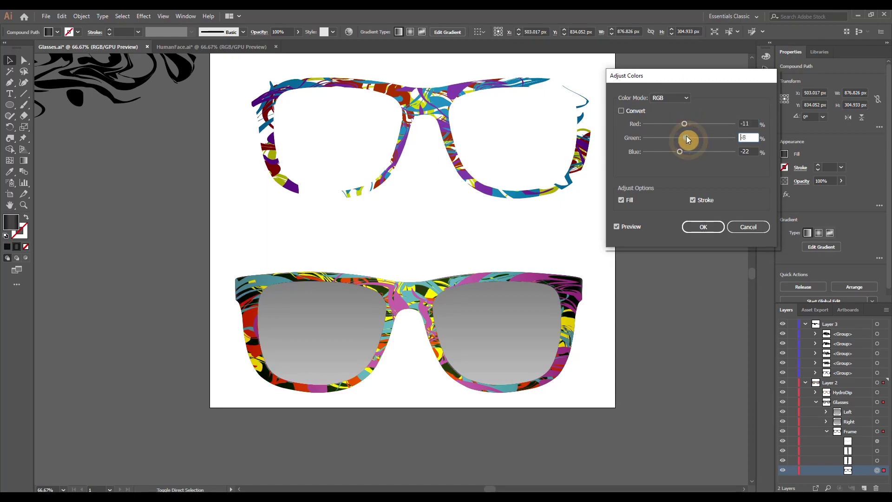
click(698, 148)
click(705, 226)
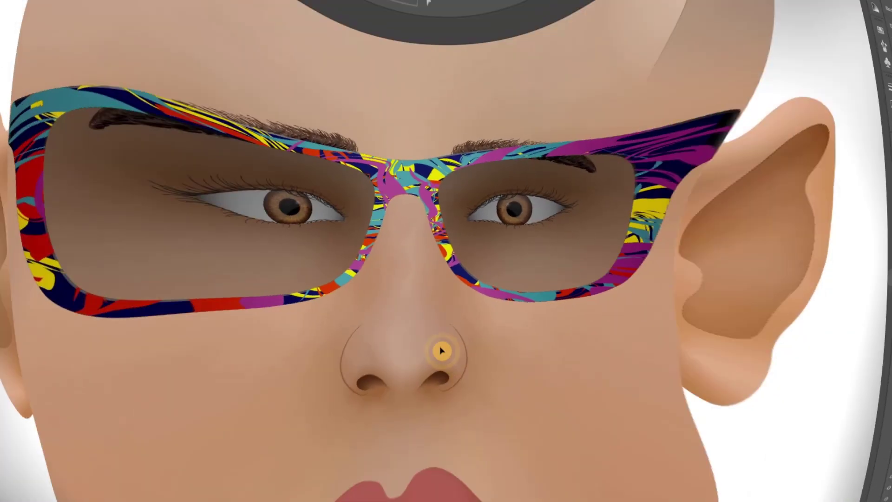
In the HumanFace document, shift the colour balance of the HydroDip pattern on the sunglasses towards green
key(ctrl+minus)
key(ctrl+minus)
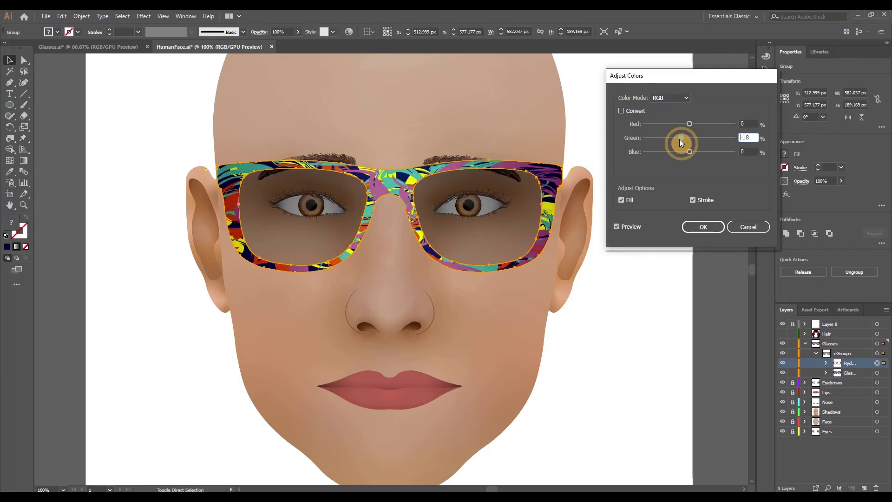
mouse_move(683, 123)
mouse_down()
mouse_move(698, 125)
mouse_move(682, 149)
mouse_move(682, 124)
mouse_move(691, 137)
mouse_up()
click(695, 136)
click(702, 227)
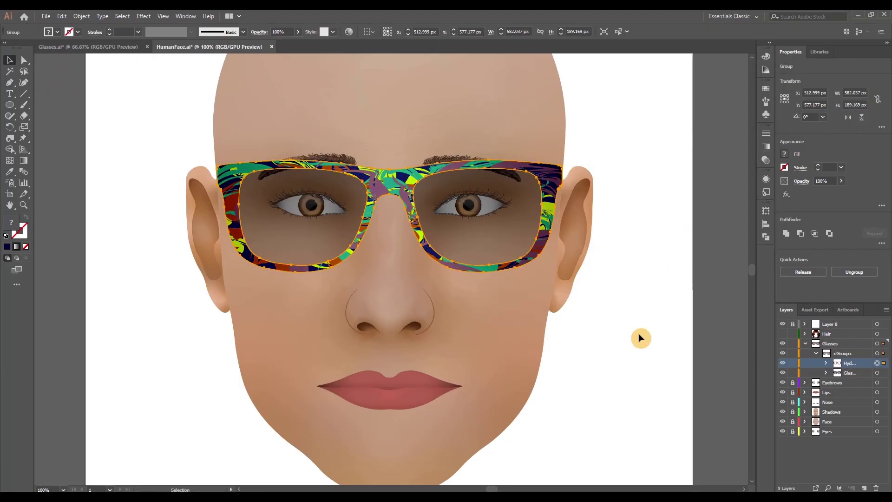
Duplicate the base frame path inside the glasses group and move the copy beneath that group in the Glasses layer
click(478, 342)
click(404, 182)
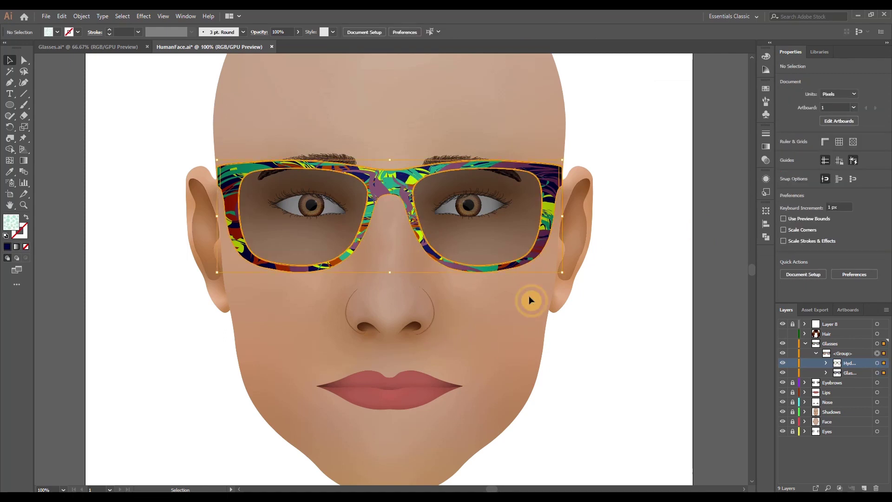
click(826, 372)
click(836, 402)
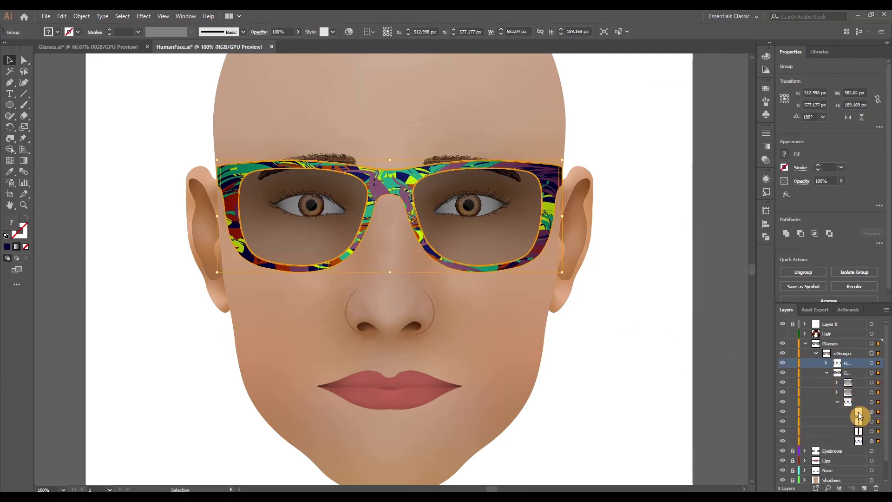
click(878, 441)
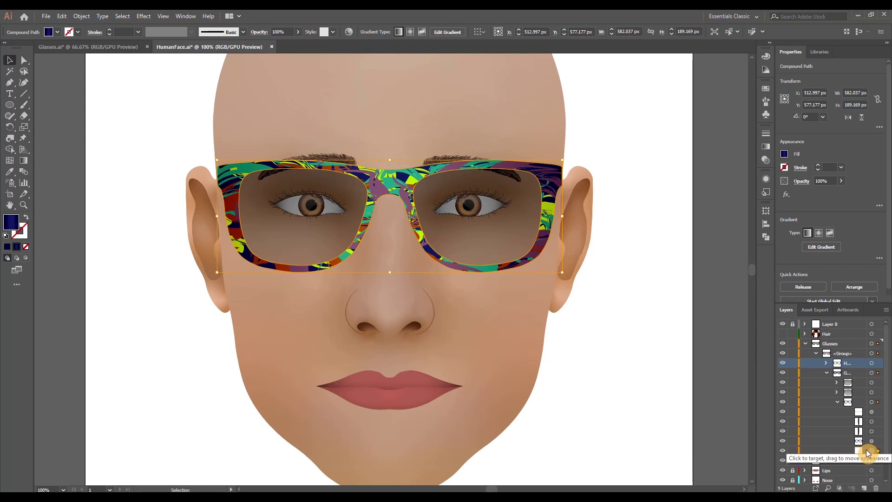
drag(868, 454, 838, 371)
click(816, 363)
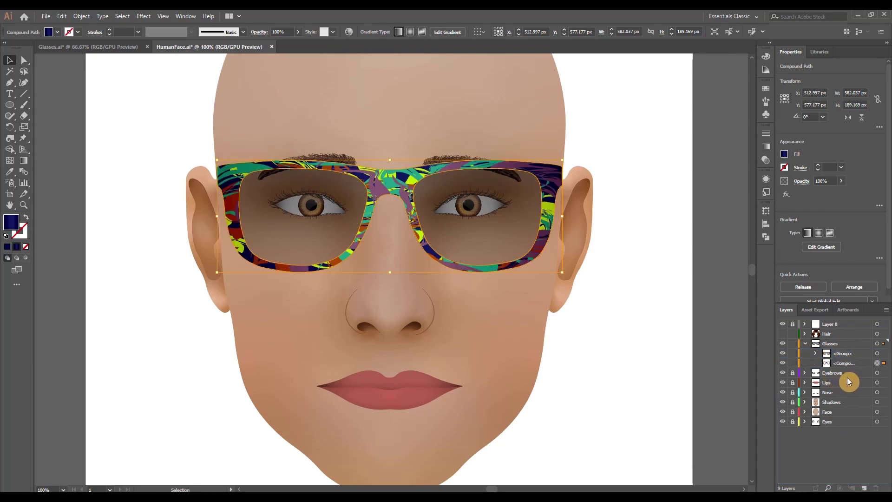
Give the frame copy a near-black fill at 50% opacity and set its X position to 513 px
click(785, 161)
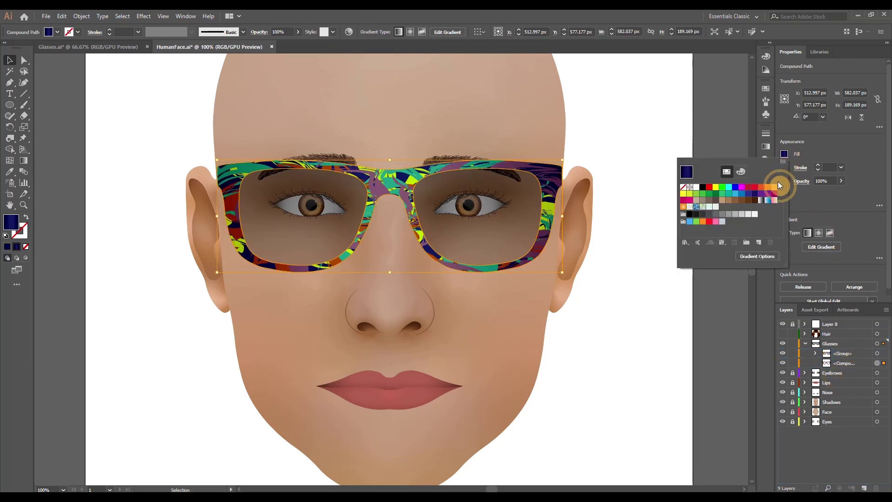
click(696, 217)
drag(829, 181, 781, 182)
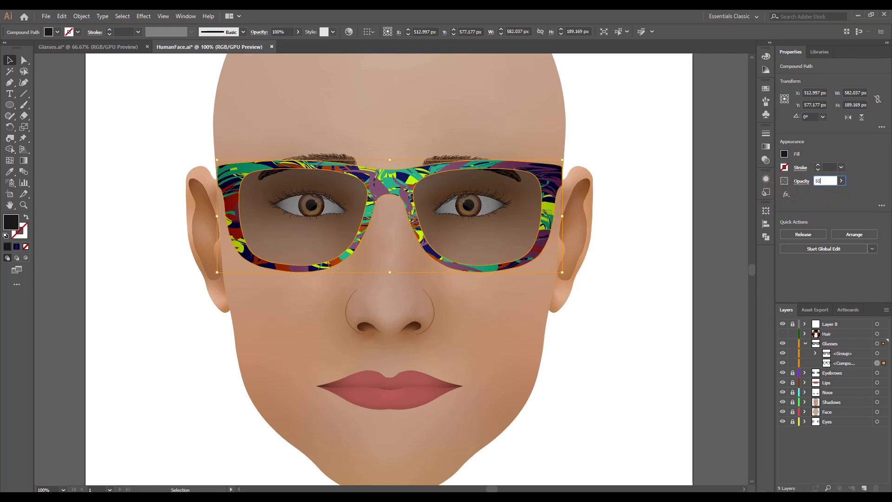
text(513)
key(Return)
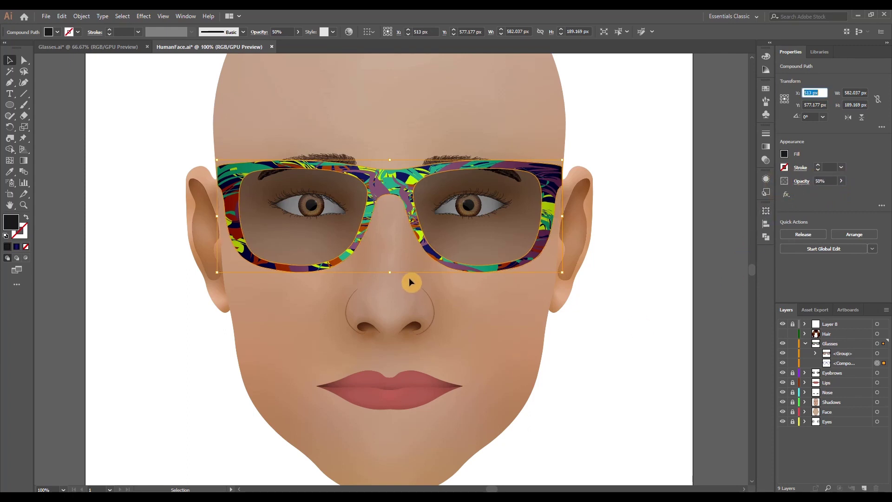
Shift the semi-transparent frame copy slightly downward on the face so it reads as a shadow under the sunglasses
drag(392, 193, 392, 197)
click(383, 333)
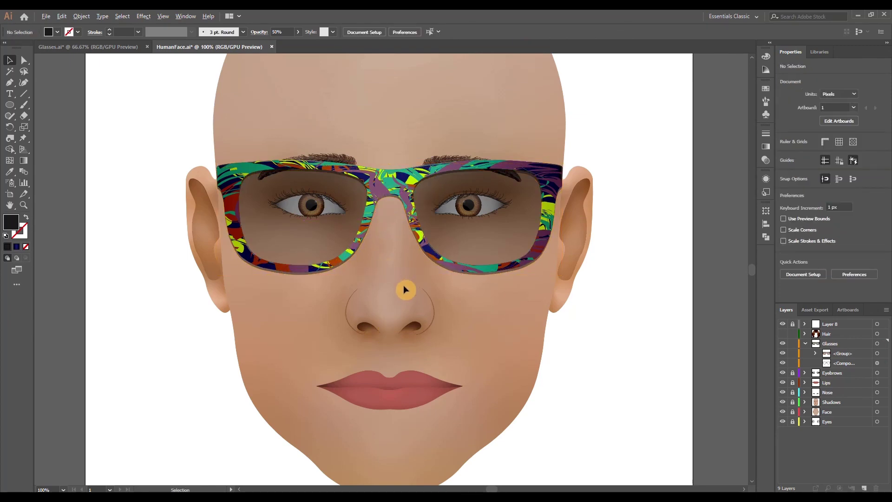
scroll(403, 289, up, 3)
drag(331, 225, 341, 400)
scroll(358, 367, down, 5)
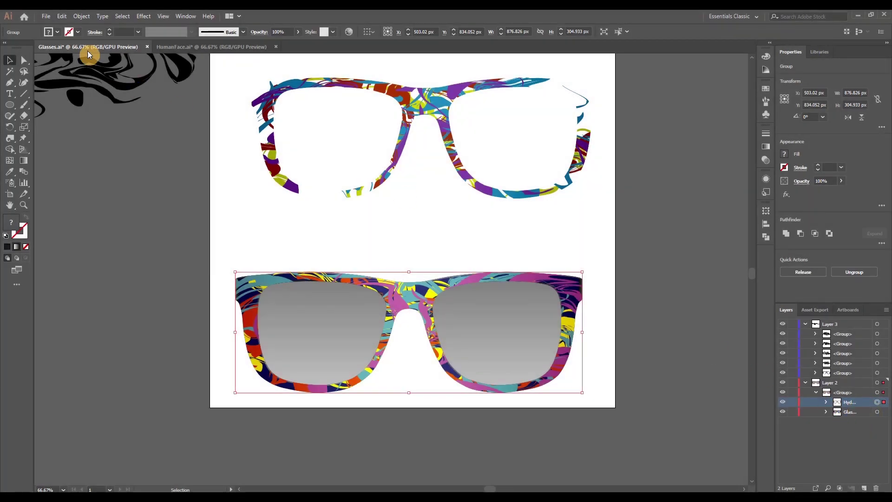
In the Glasses document, convert the colours of the HydroDip pattern group to grayscale and then back to RGB
click(62, 16)
mouse_move(101, 180)
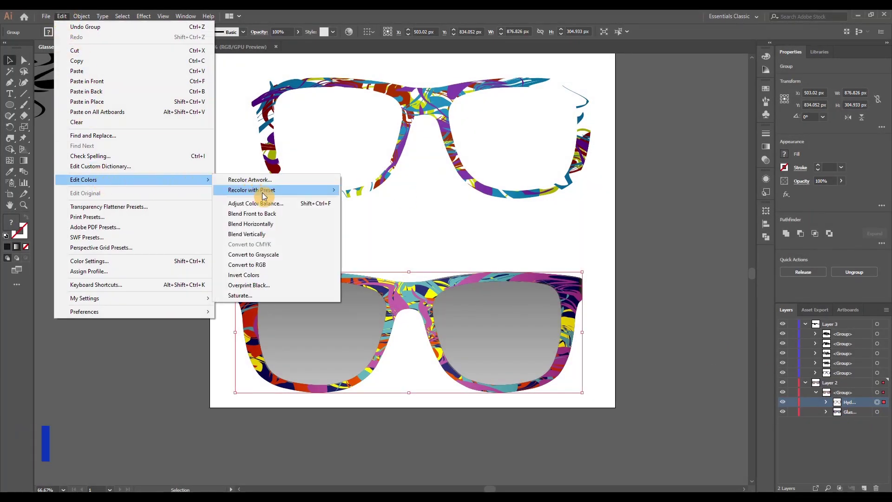
click(277, 255)
click(66, 20)
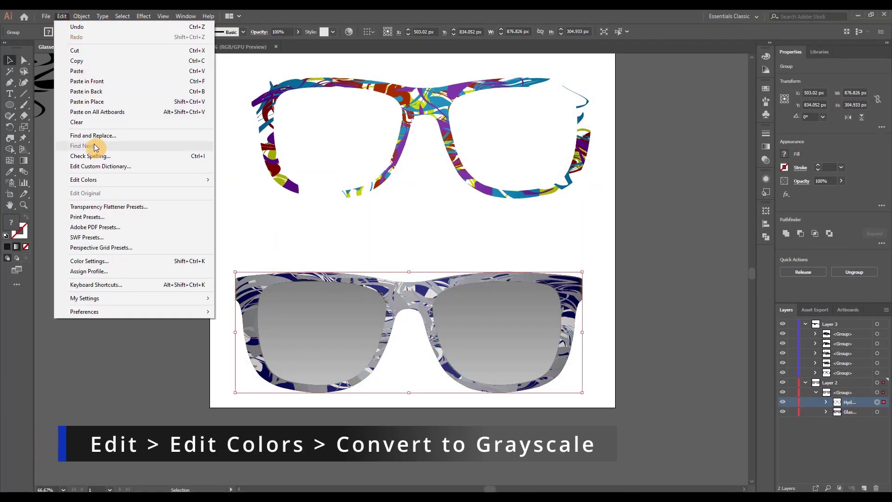
mouse_move(186, 181)
click(284, 255)
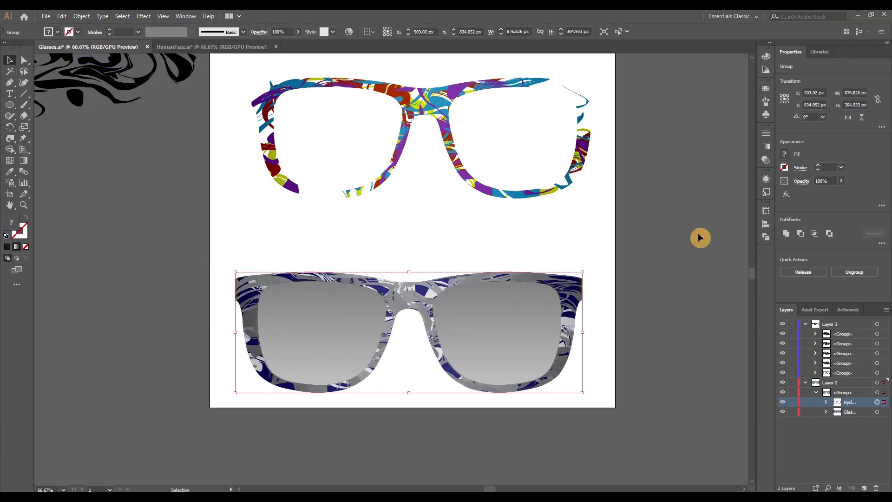
Set the blend mode of the HydroDip pattern group to Overlay
click(766, 160)
click(674, 144)
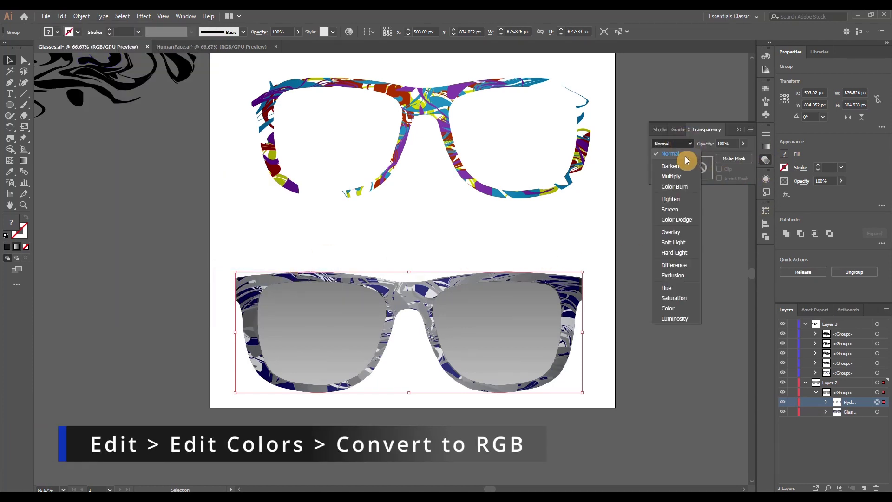
click(677, 232)
click(662, 257)
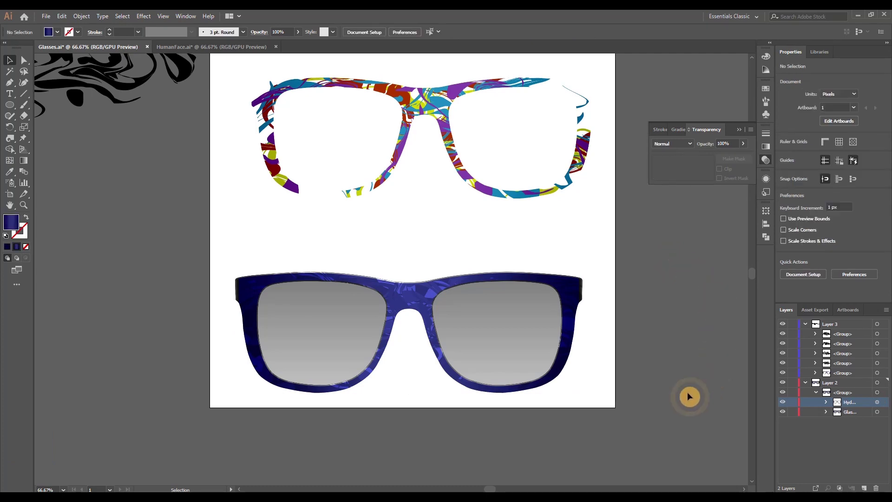
scroll(411, 402, up, 2)
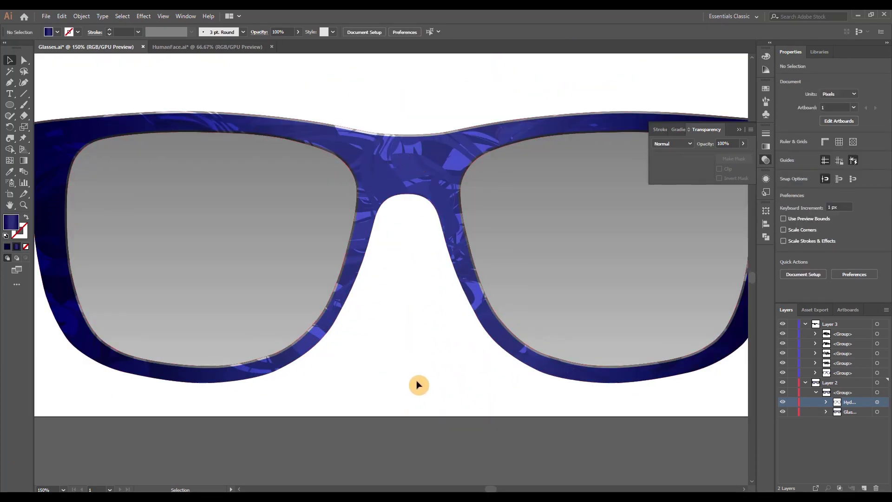
scroll(418, 384, down, 2)
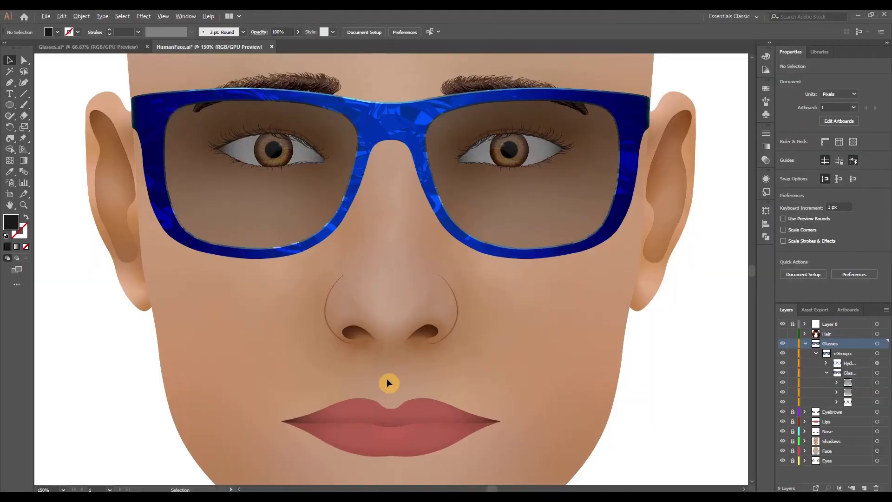
drag(394, 328, 388, 395)
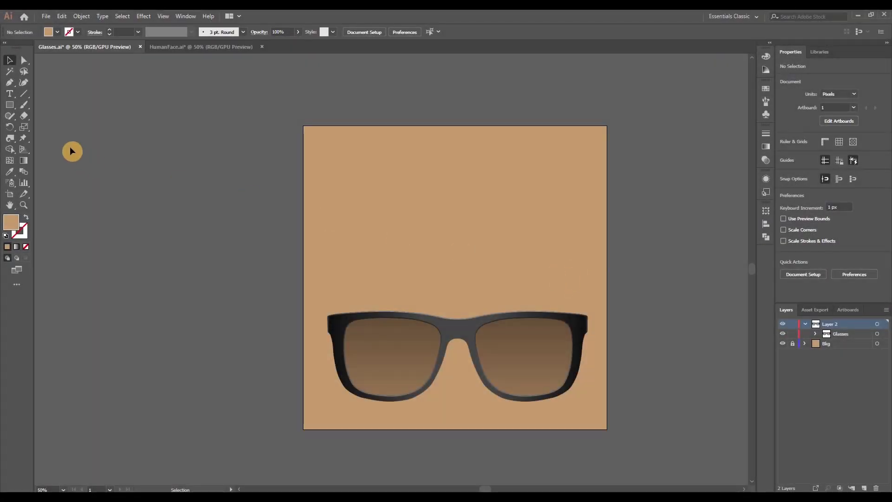
Draw a square about 277 px wide in the artboard's upper left area, with a 0.75 pt black stroke and no fill
click(20, 106)
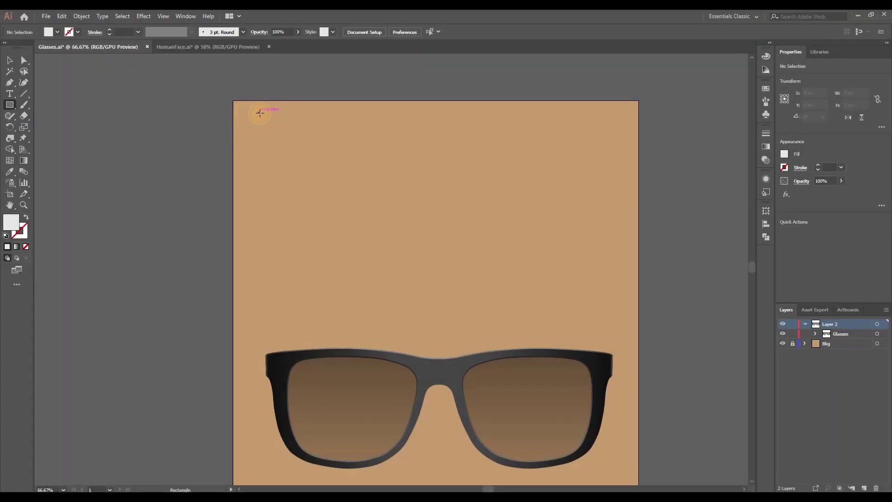
mouse_move(259, 112)
mouse_down()
mouse_move(390, 209)
mouse_move(368, 185)
mouse_up()
click(819, 170)
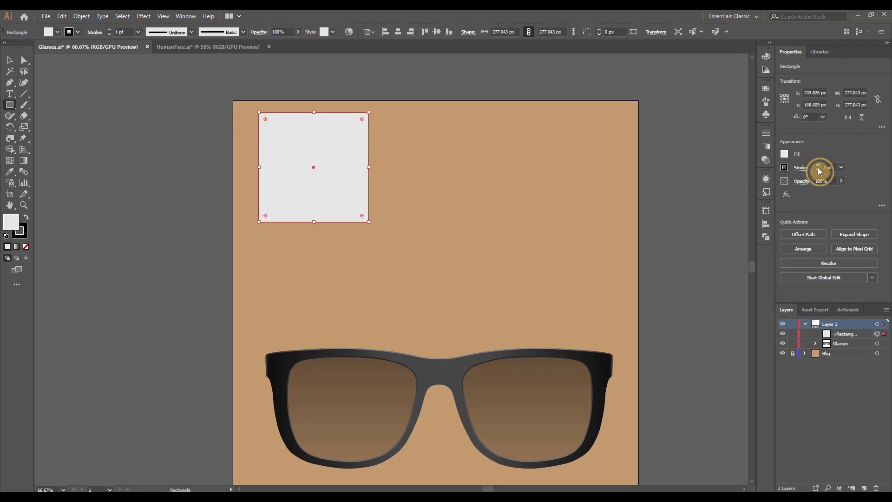
click(786, 156)
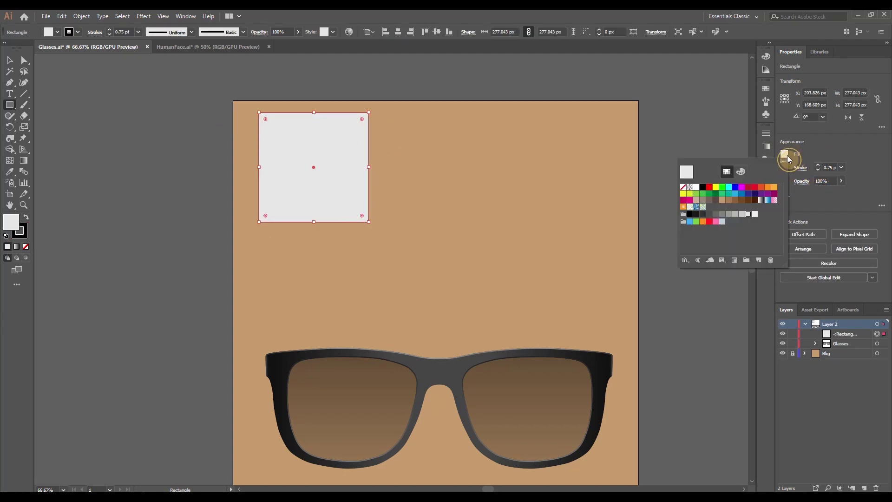
click(684, 187)
click(634, 178)
Draw two circles with a light grey fill and no stroke in the upper left corner of the square
drag(9, 104, 33, 124)
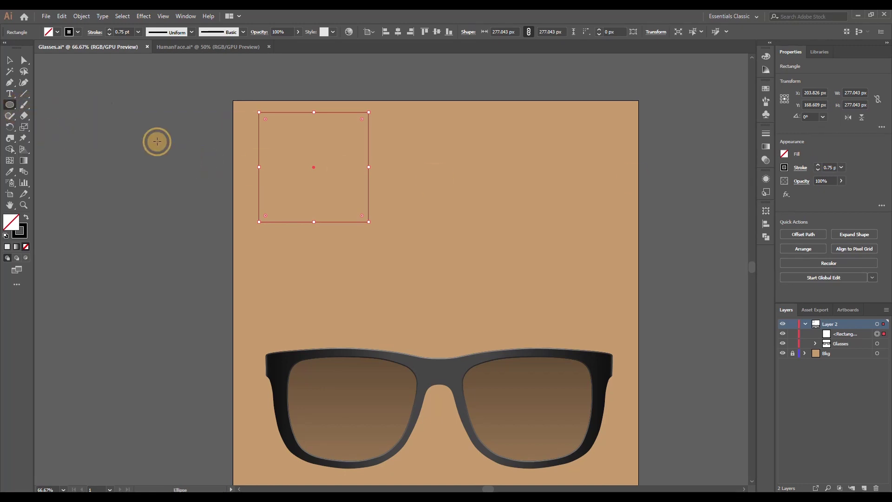
ctrl+click(315, 80)
click(819, 171)
click(818, 171)
click(818, 170)
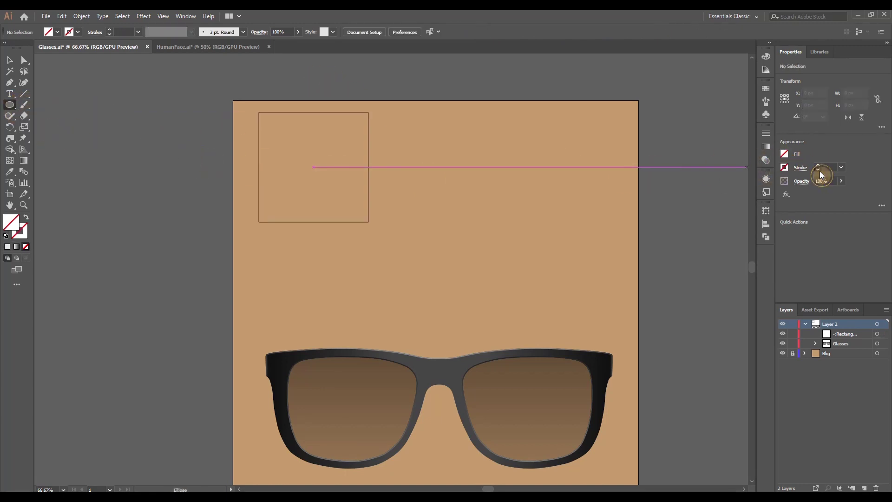
click(784, 167)
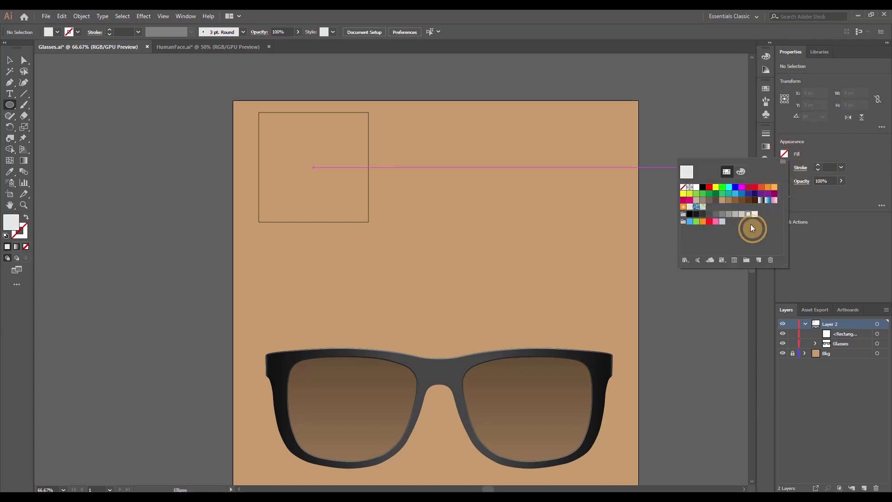
click(824, 142)
scroll(291, 152, left, 2)
scroll(304, 131, up, 2)
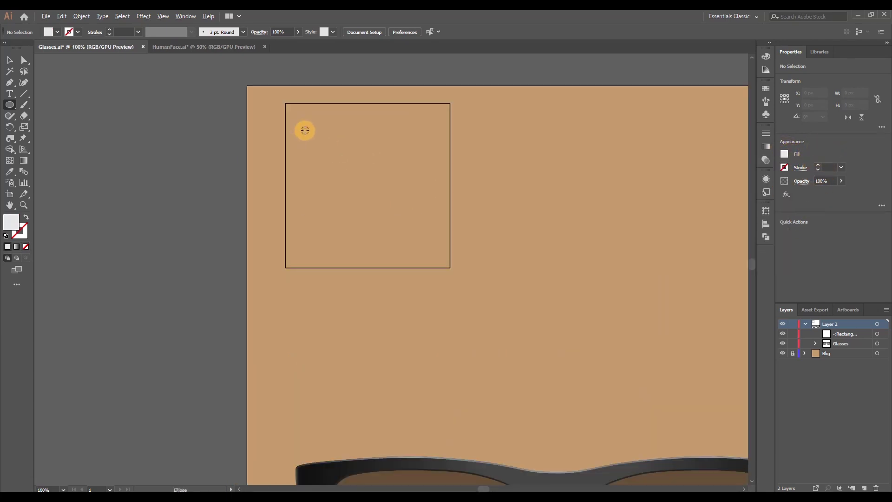
drag(288, 100, 318, 134)
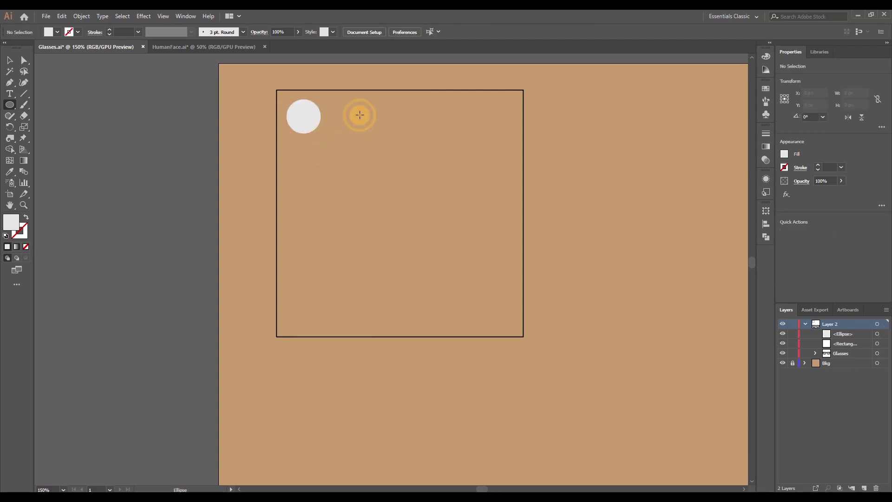
mouse_move(351, 107)
mouse_down()
mouse_move(395, 151)
mouse_move(356, 135)
mouse_up()
ctrl+click(321, 182)
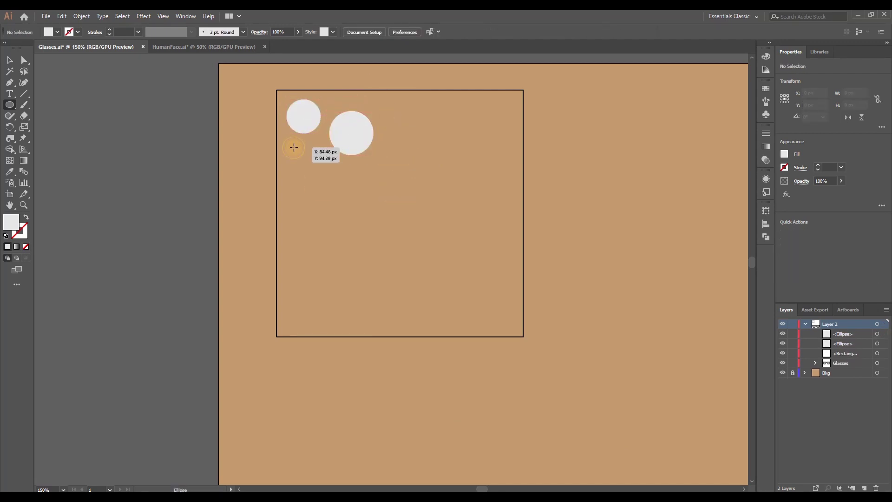
Add light grey circles of varied sizes down the square's left side and around the first two circles
drag(293, 147, 312, 166)
drag(329, 166, 370, 207)
drag(293, 198, 303, 208)
drag(311, 178, 325, 193)
drag(320, 211, 346, 236)
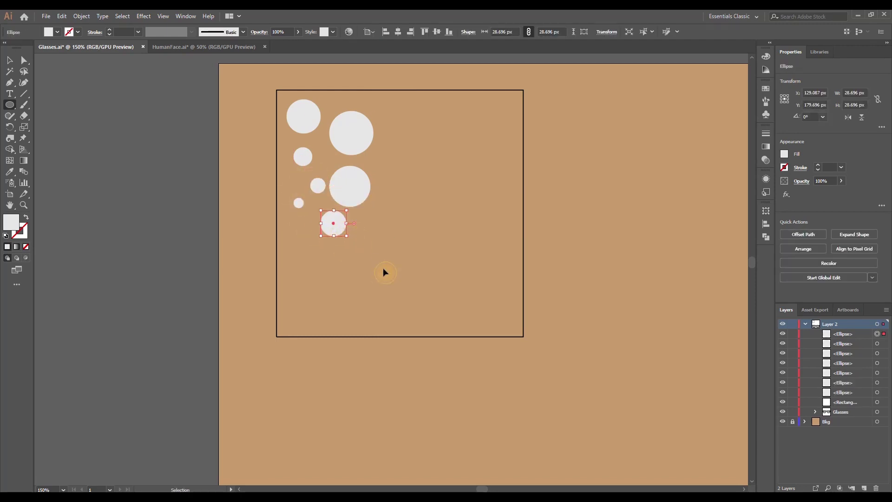
drag(379, 156, 400, 176)
drag(390, 121, 411, 142)
drag(375, 98, 384, 108)
drag(325, 95, 338, 108)
Fill the rest of the square with scattered, non-overlapping light grey circles of different sizes
mouse_move(403, 103)
mouse_down()
mouse_move(447, 129)
mouse_move(438, 120)
mouse_up()
drag(432, 119, 469, 112)
mouse_move(408, 102)
mouse_down()
mouse_move(450, 149)
mouse_move(450, 166)
mouse_up()
drag(416, 178, 450, 211)
drag(431, 191, 414, 191)
drag(367, 232, 389, 255)
mouse_move(381, 241)
mouse_down()
mouse_move(387, 201)
mouse_move(380, 244)
mouse_up()
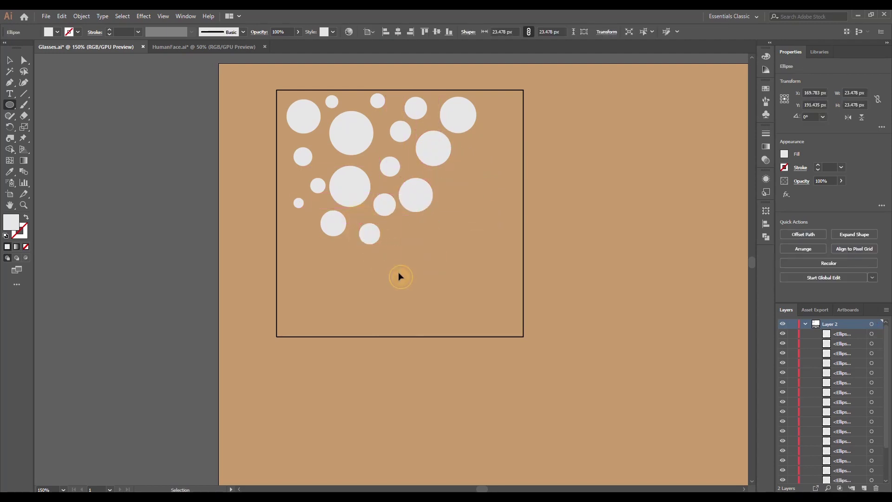
drag(290, 223, 319, 253)
drag(283, 266, 282, 266)
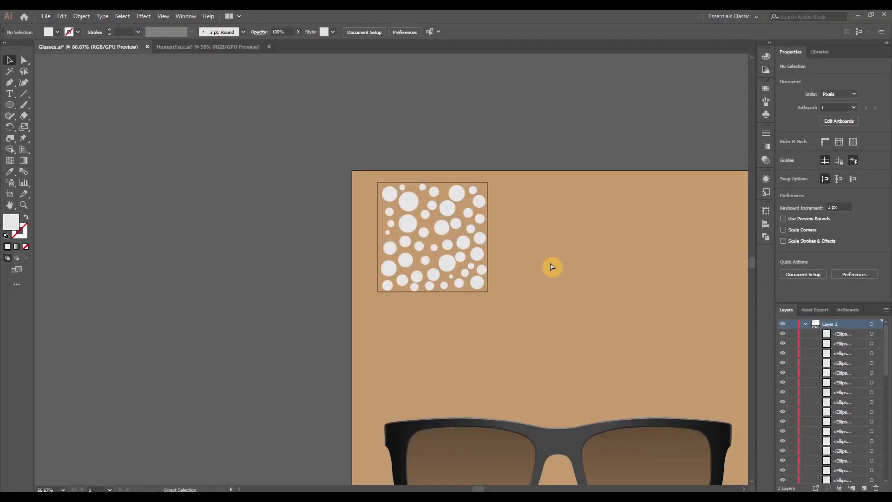
Delete the square outline around the circles and group all the circles
scroll(552, 265, right, 2)
click(442, 200)
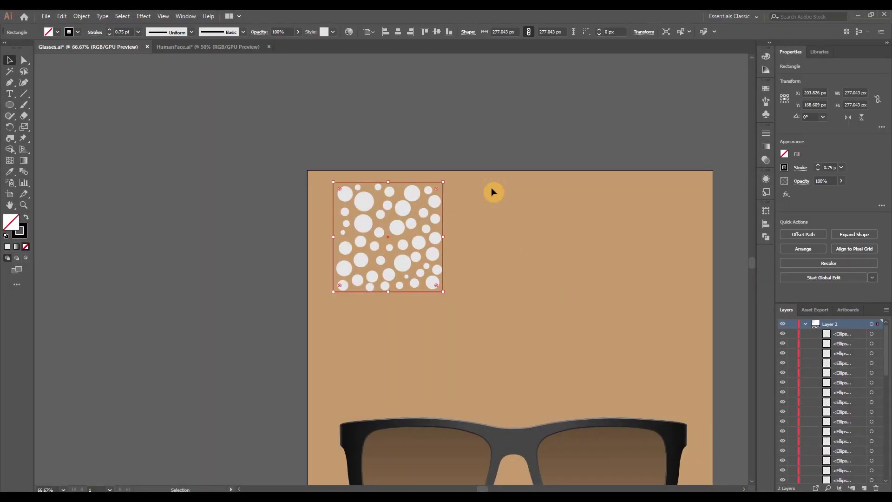
click(491, 188)
scroll(465, 235, down, 1)
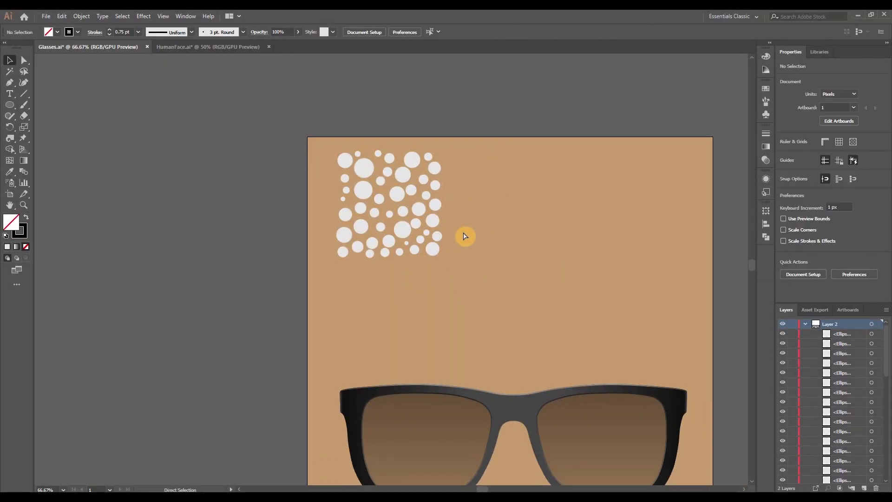
scroll(464, 235, right, 1)
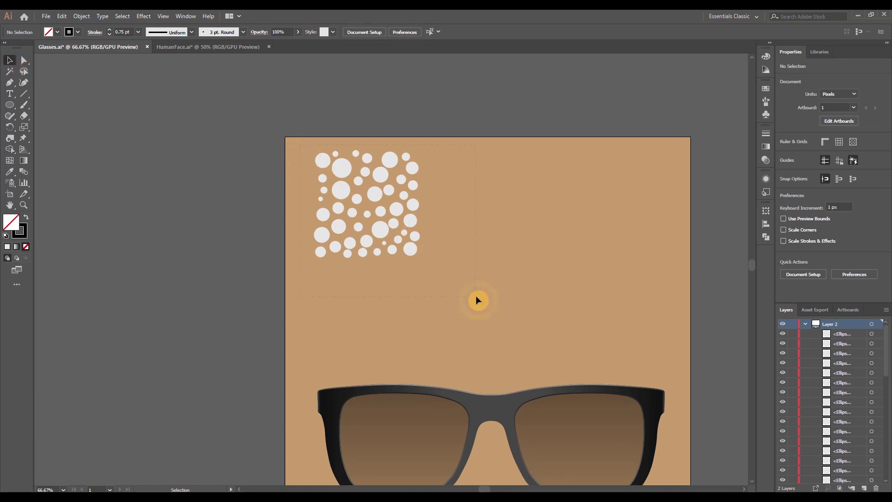
drag(476, 295, 453, 289)
key(ctrl+g)
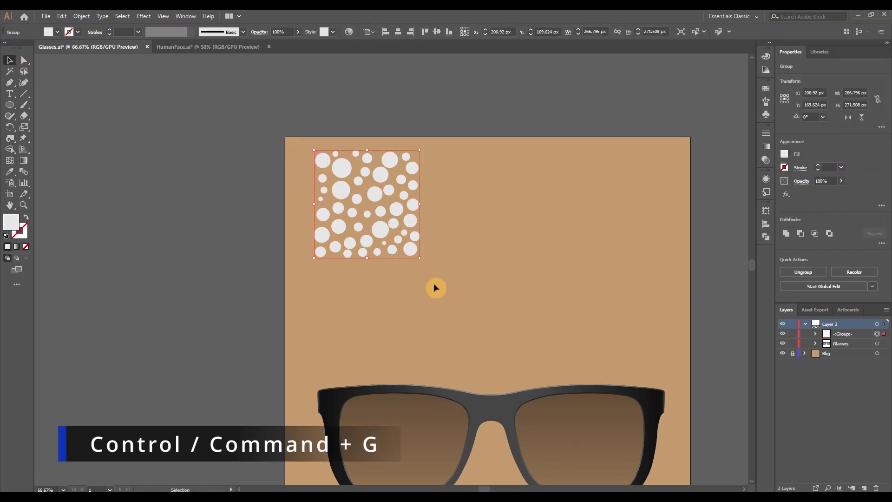
Make a new pattern from the circle group and name it Spots
click(81, 17)
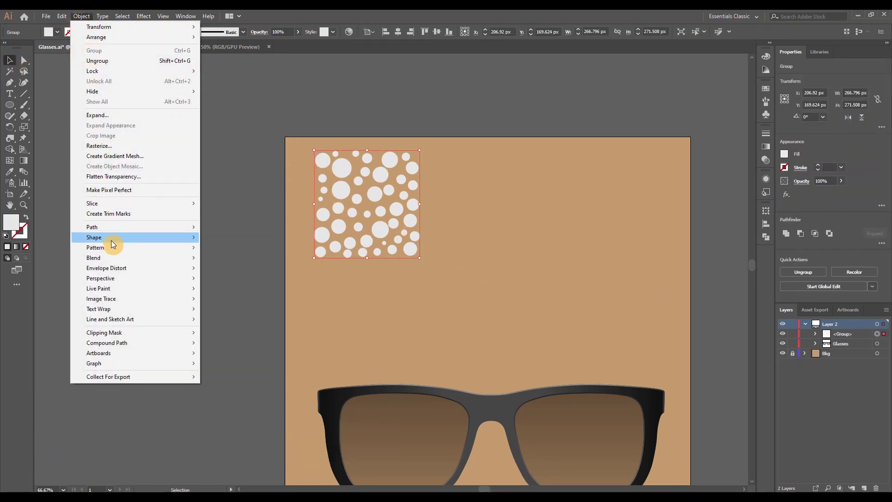
mouse_move(168, 245)
click(223, 247)
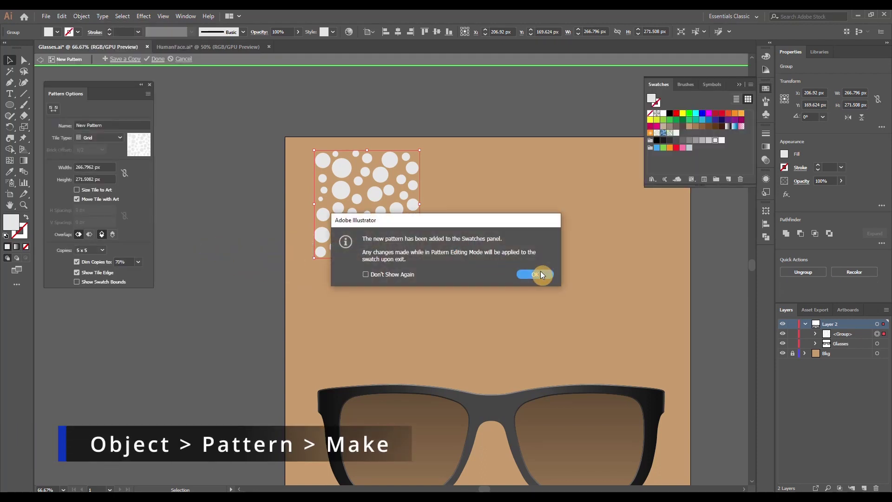
click(539, 272)
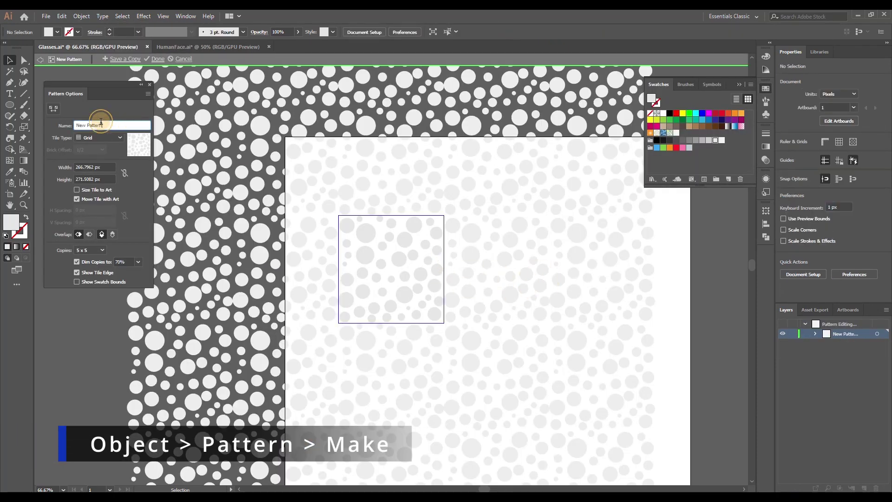
drag(101, 122, 43, 126)
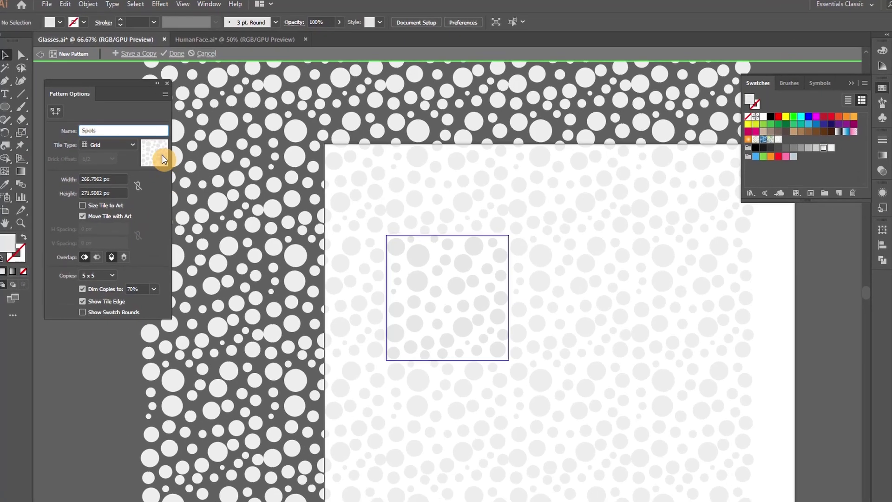
Set the Spots pattern's tile type to Brick by Column with a brick offset of 1/5
click(119, 137)
click(109, 147)
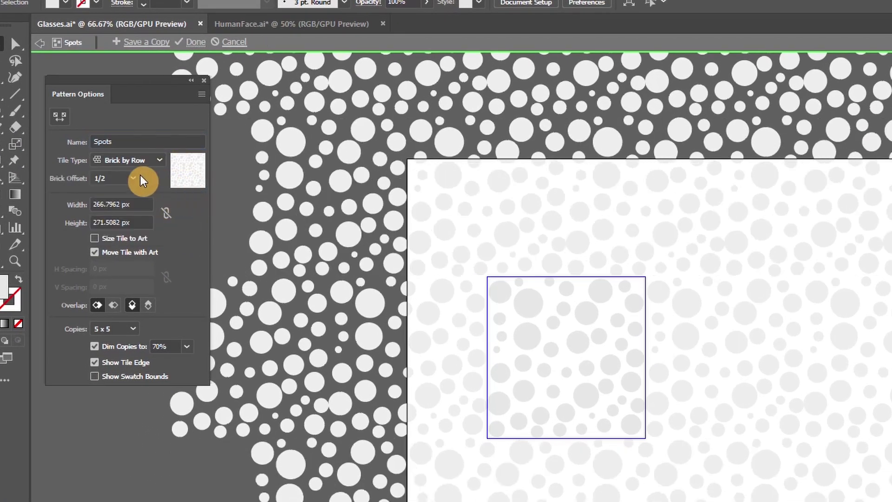
click(155, 162)
click(148, 206)
click(135, 178)
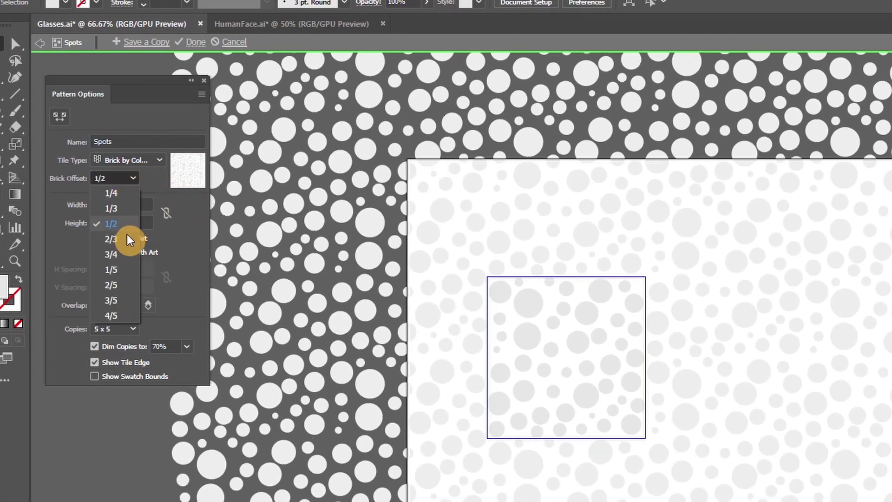
click(126, 239)
click(116, 178)
click(111, 270)
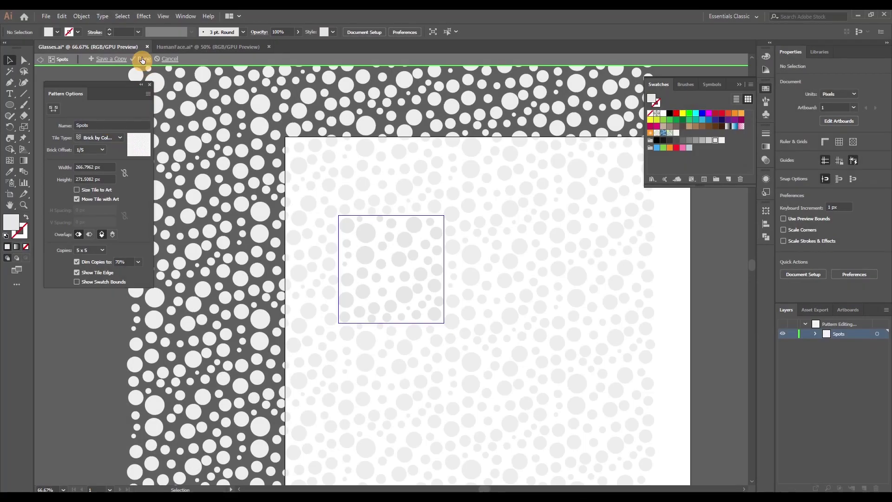
Finish editing the Spots pattern and delete the original circle group from the artboard
click(144, 59)
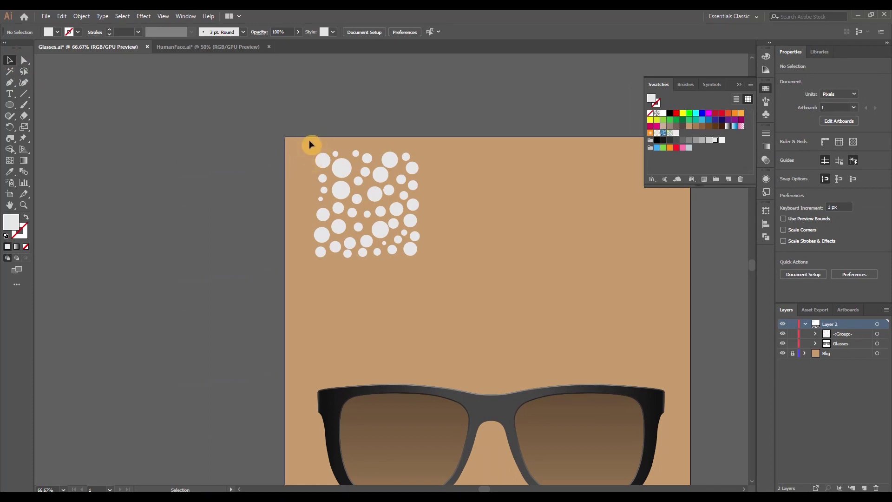
click(460, 274)
key(Delete)
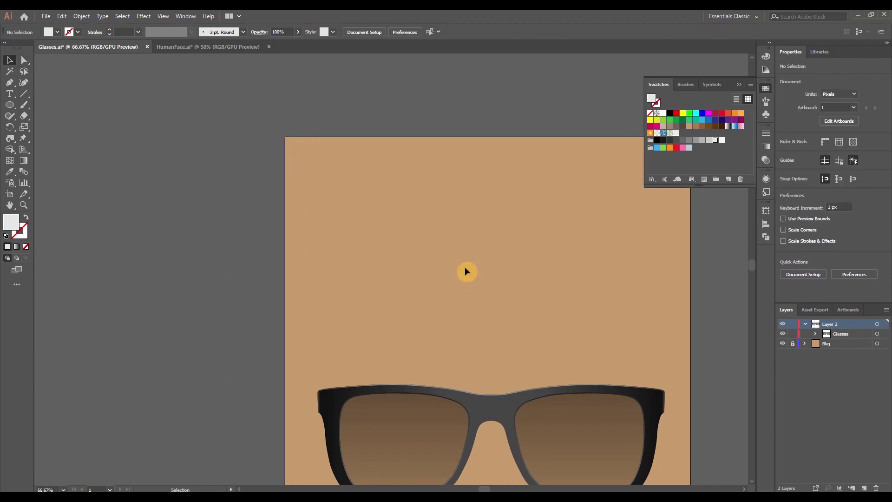
Duplicate the base frame shape from the Glasses group's Frame subgroup behind the original and move the copy straight up above the glasses
scroll(469, 274, right, 2)
scroll(492, 269, down, 5)
scroll(496, 263, right, 3)
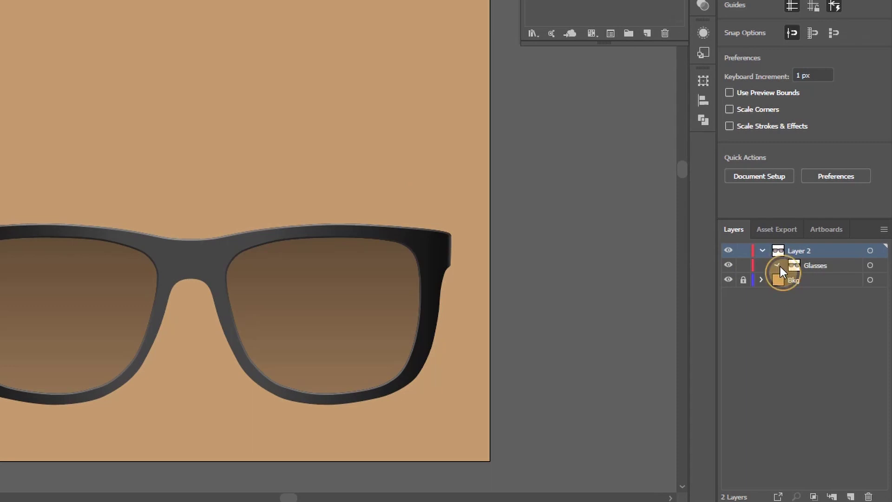
click(798, 300)
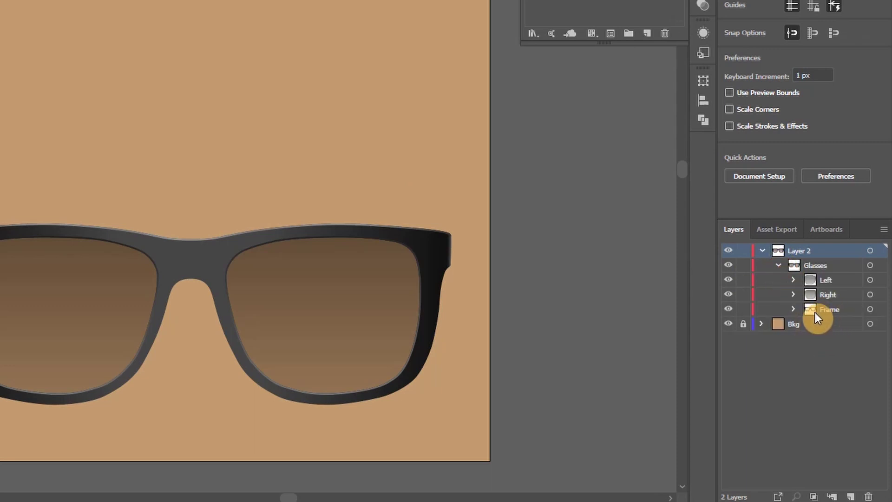
click(813, 336)
click(875, 368)
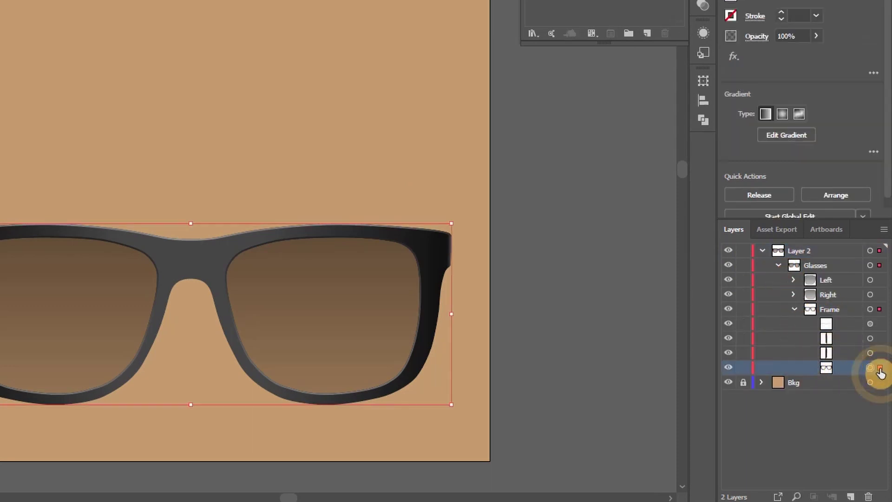
key(ctrl+c)
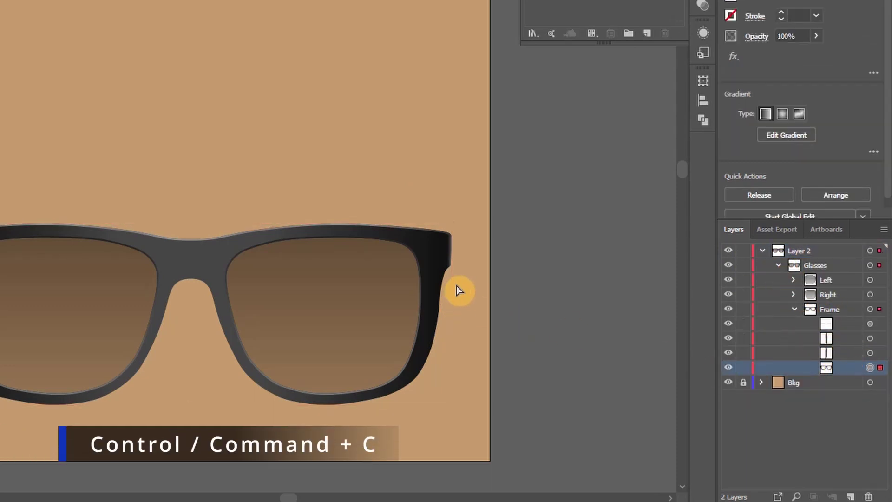
key(ctrl+b)
drag(189, 255, 189, 16)
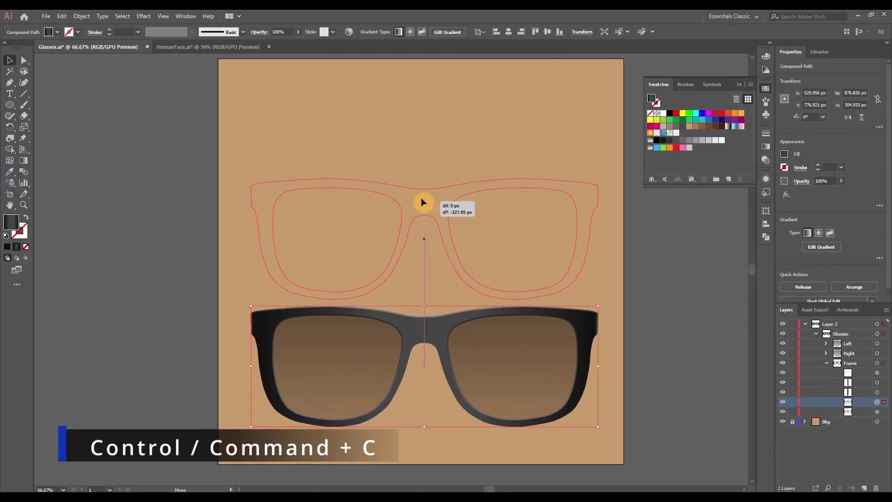
drag(423, 174, 422, 165)
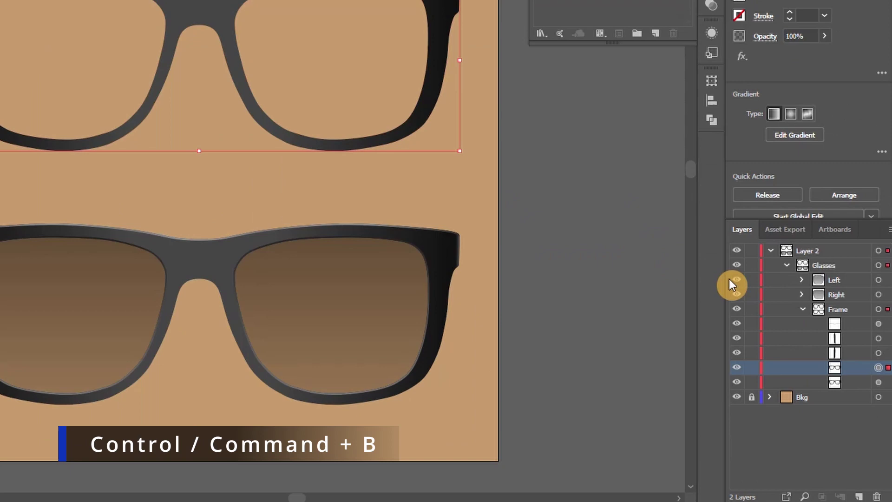
Move the frame copy out of the Glasses group to the top of Layer 2 and collapse the group
drag(854, 401, 853, 383)
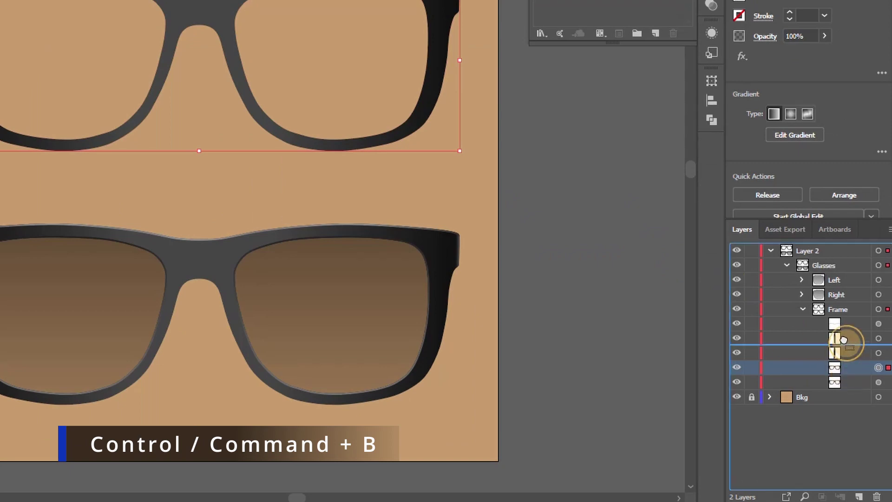
drag(844, 340, 824, 258)
click(802, 324)
click(786, 279)
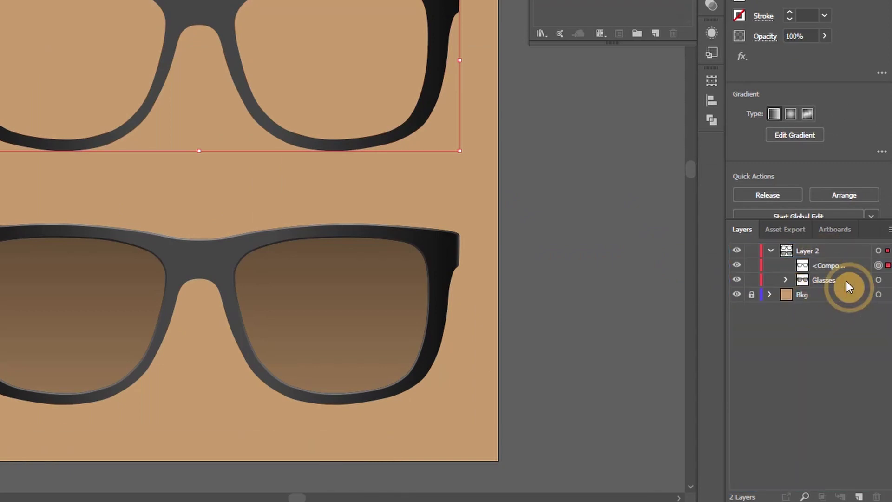
Fill the frame copy with the Spots pattern and align it exactly over the original glasses frame
click(874, 266)
click(677, 134)
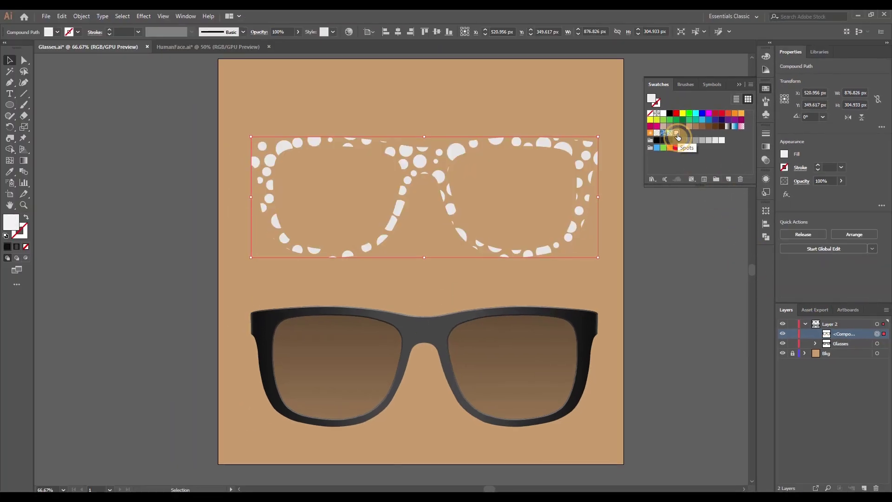
click(650, 258)
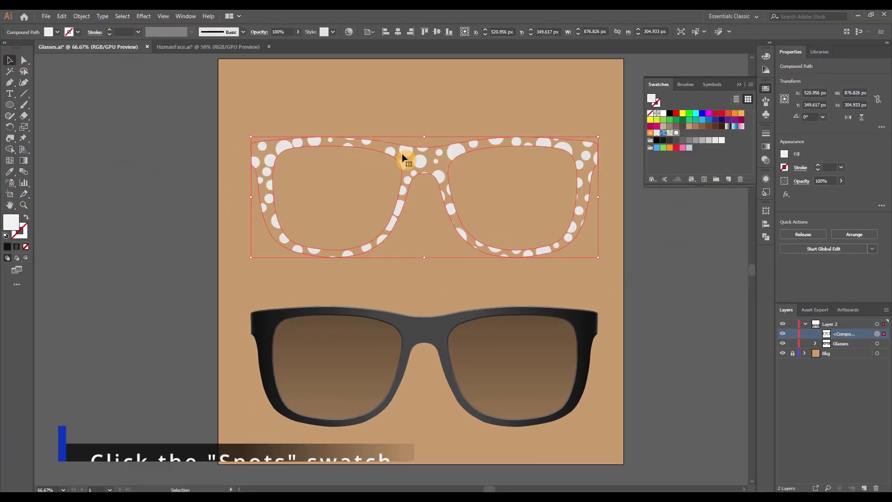
drag(415, 157, 415, 330)
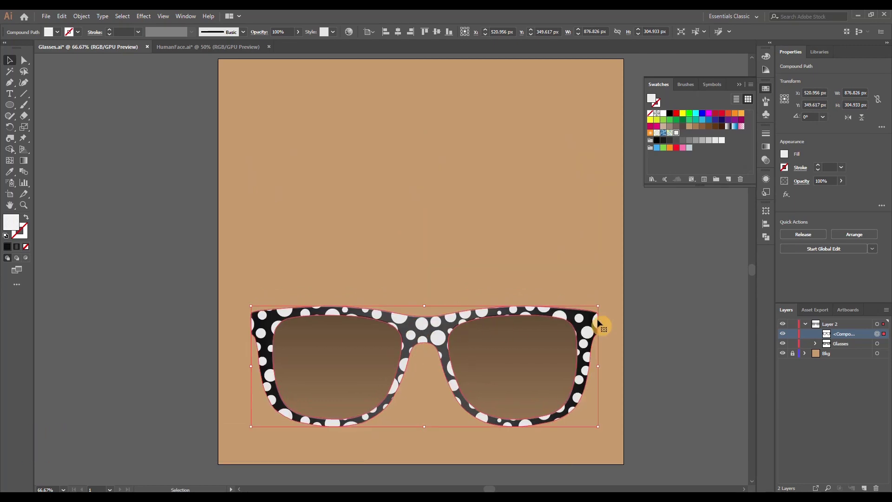
click(697, 300)
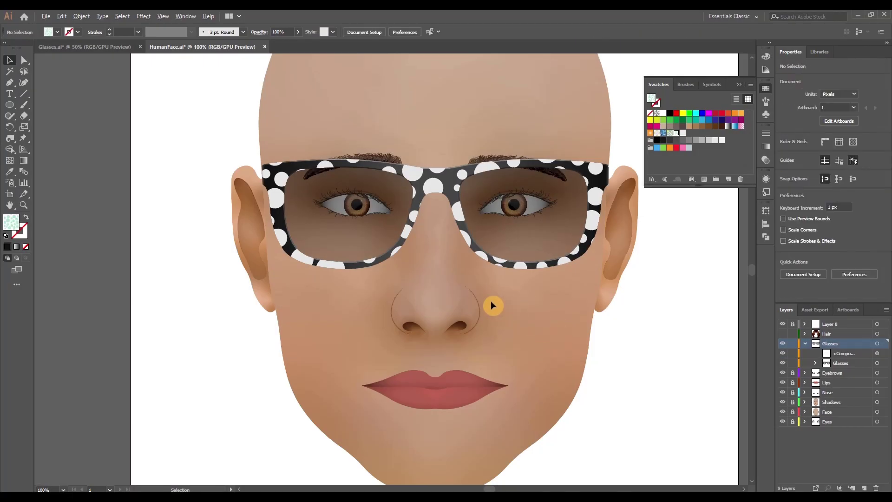
Examine the spotted sunglasses on the illustrated face in the HumanFace document, both as a whole and up close
scroll(489, 312, down, 3)
scroll(450, 325, right, 1)
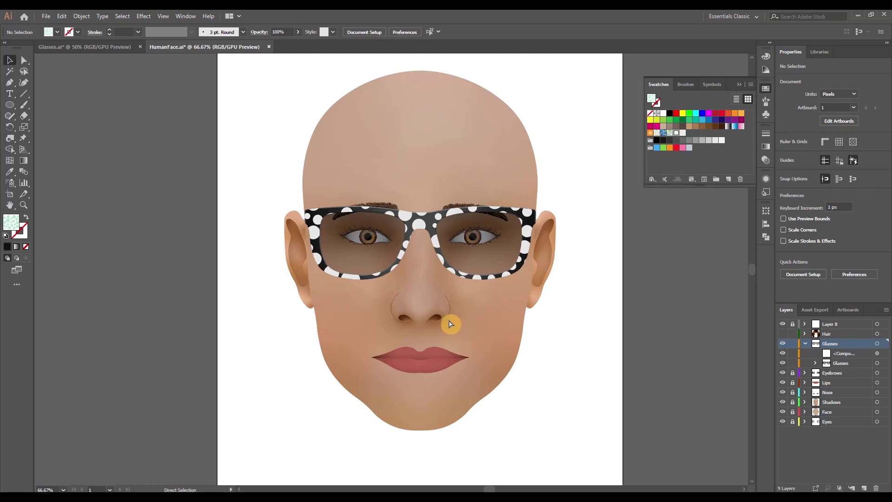
key(ctrl+equal)
key(ctrl+equal)
key(ctrl+equal)
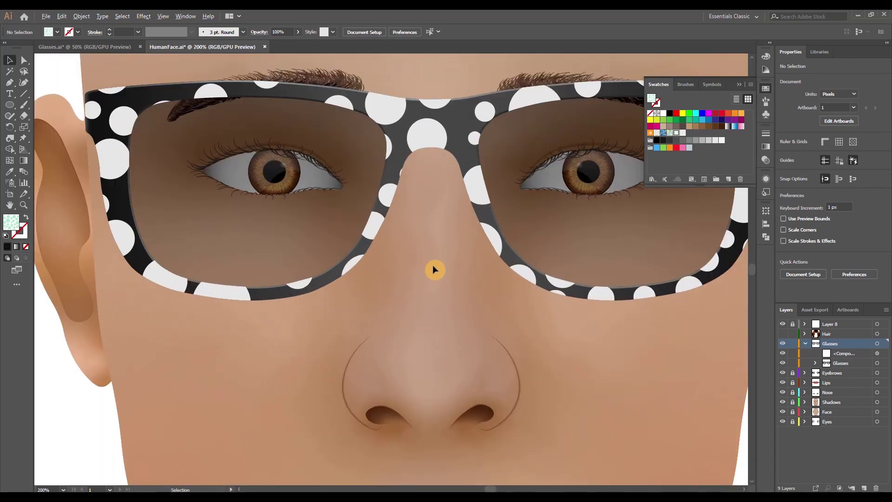
key(ctrl+minus)
drag(433, 269, 406, 343)
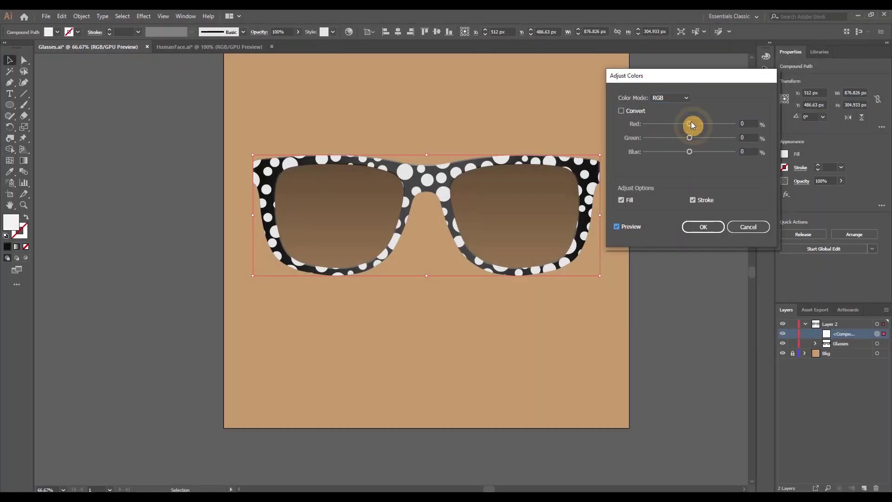
Recolor the spotted frame overlay by adjusting its RGB color balance, with red reduced
drag(691, 124, 682, 124)
mouse_move(690, 137)
mouse_down()
mouse_move(701, 138)
mouse_move(684, 152)
mouse_up()
click(703, 231)
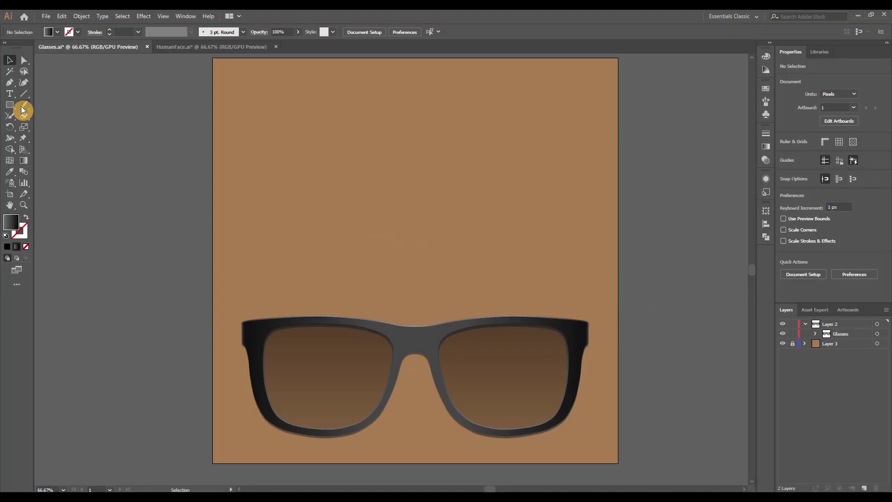
Choose the Polygon tool with no fill and a black 0.25 pt stroke
drag(22, 110, 54, 134)
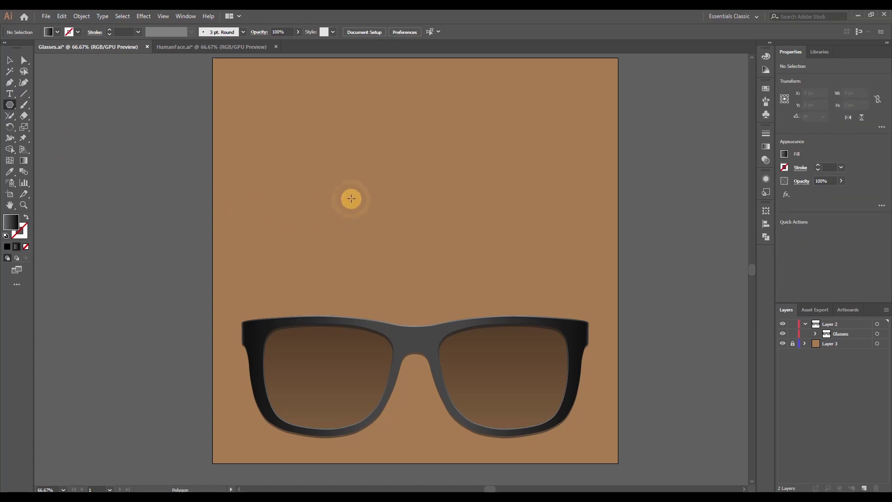
click(784, 154)
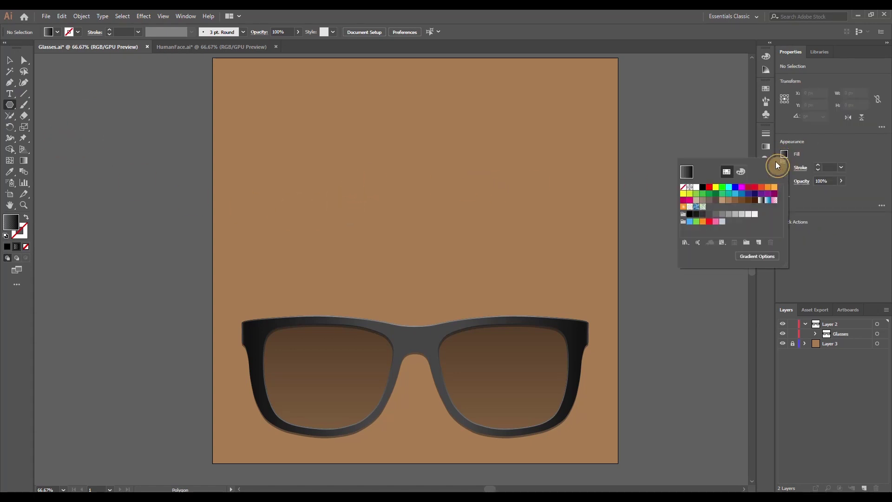
click(687, 188)
click(818, 171)
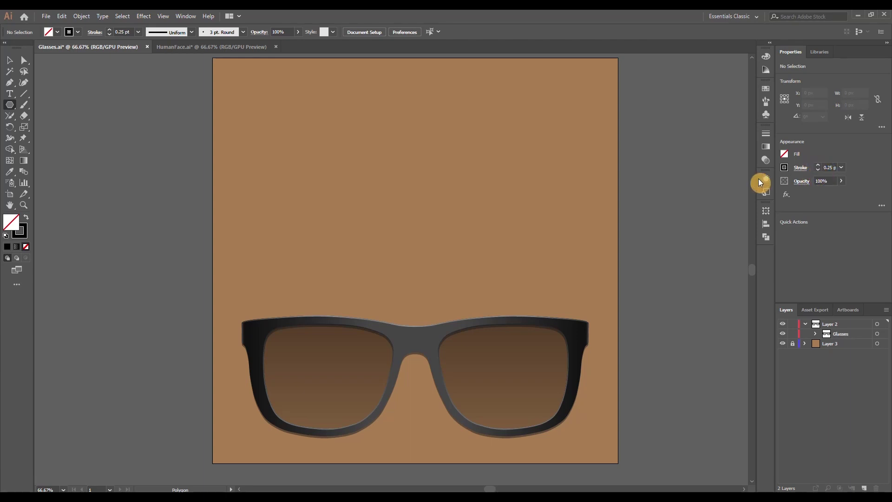
Create a three-sided polygon with a radius of 2 px on the empty area above the glasses
key(ctrl+plus)
key(ctrl+plus)
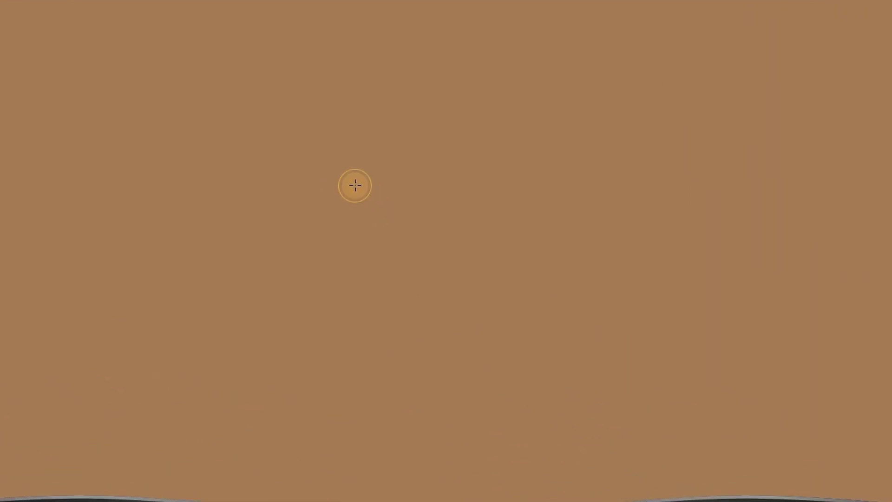
click(378, 274)
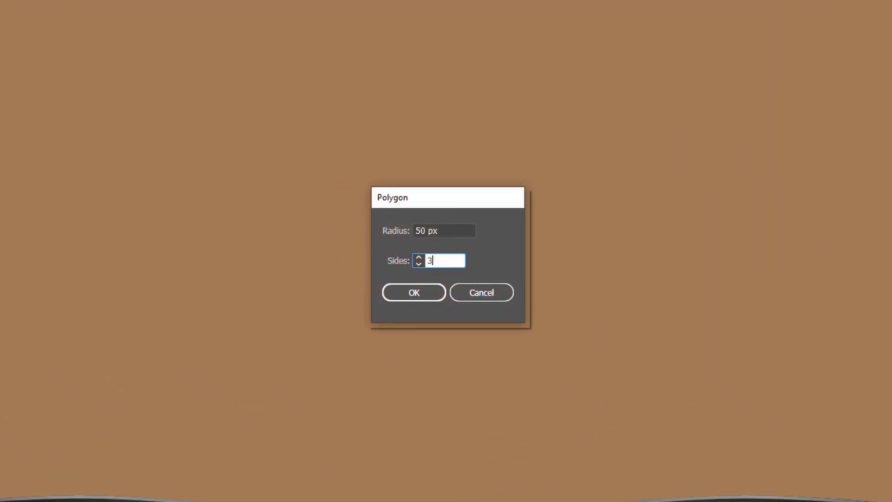
double_click(421, 231)
text(2)
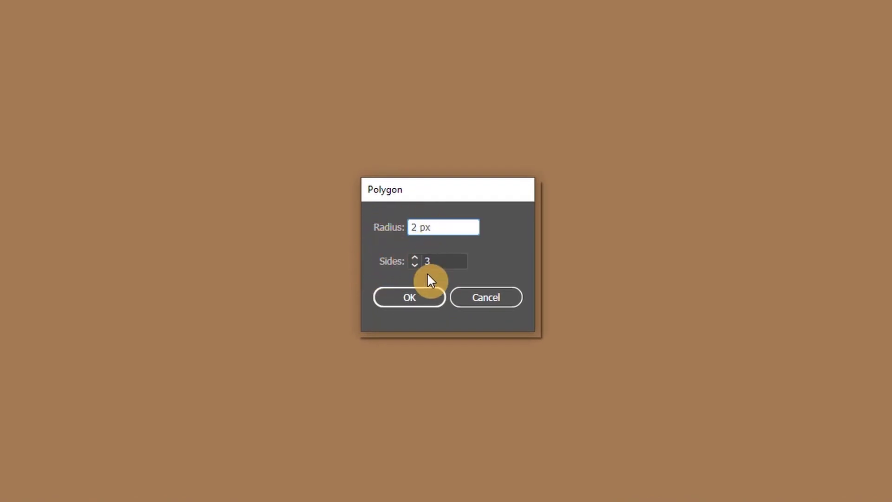
click(422, 294)
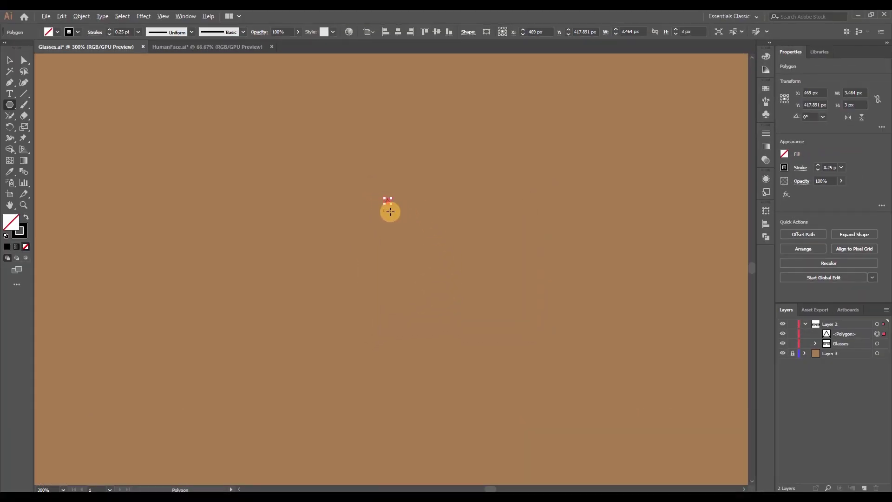
Duplicate the small triangle and place the copy to the upper left of the original
scroll(374, 196, up, 3)
scroll(372, 238, up, 3)
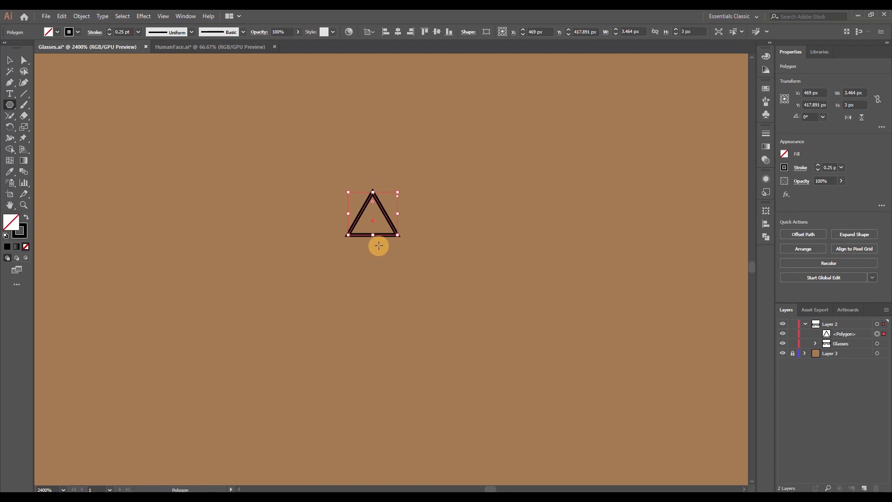
click(10, 60)
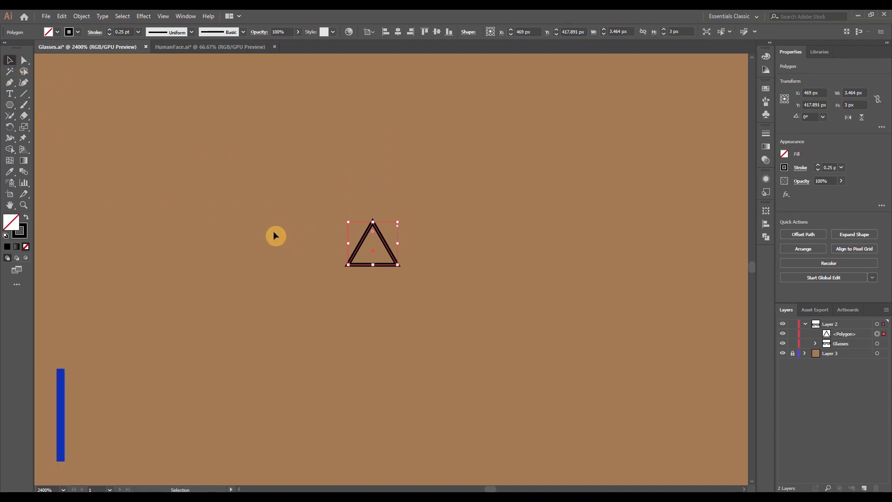
key(a)
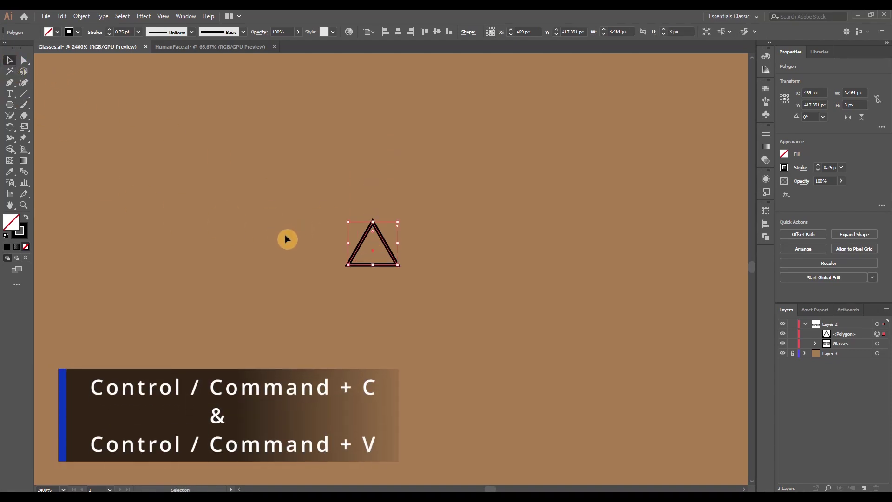
key(ctrl+c)
key(ctrl+v)
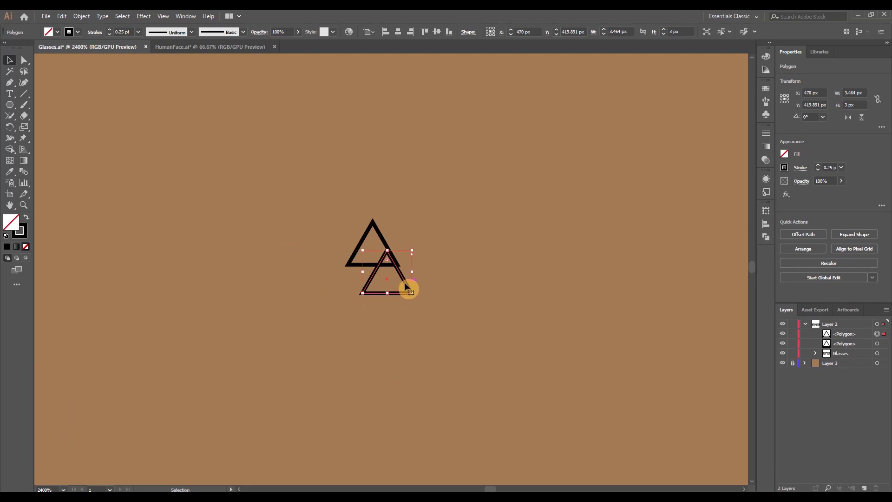
drag(403, 284, 338, 222)
Rotate the triangle copy by 60 degrees and snap it against the left side of the original triangle
right_click(338, 223)
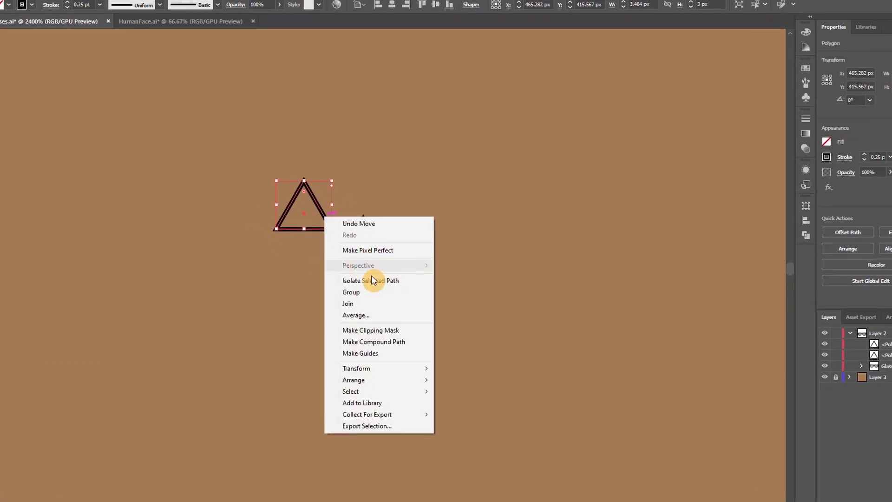
mouse_move(385, 411)
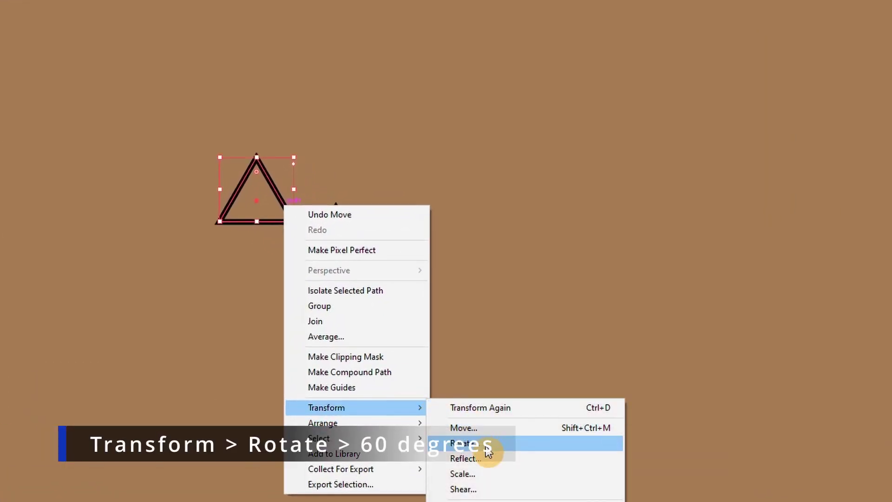
click(484, 442)
text(60)
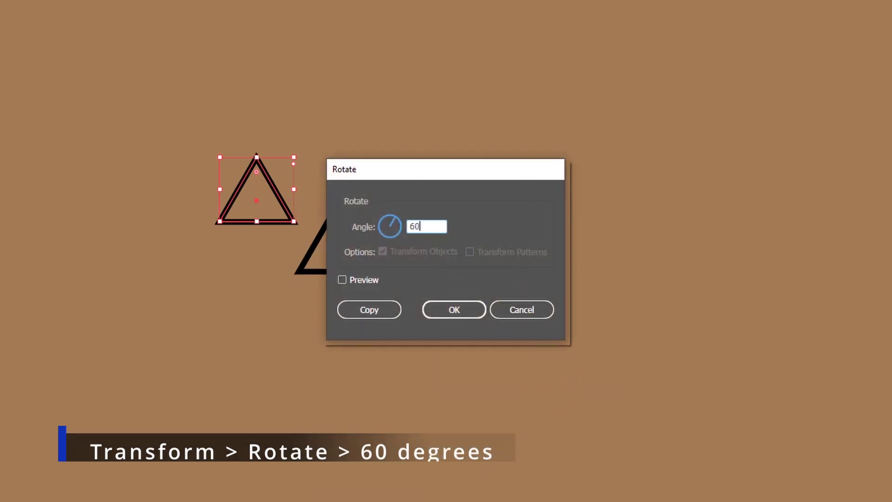
key(Return)
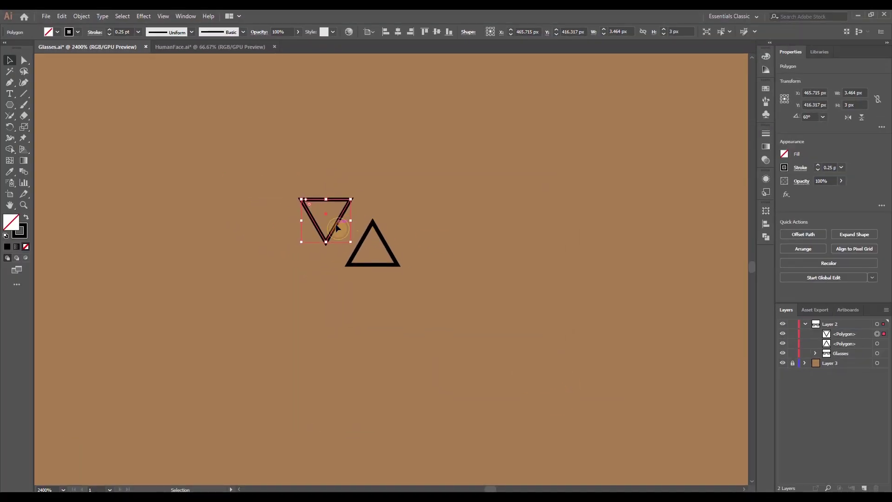
drag(356, 246, 364, 253)
click(388, 316)
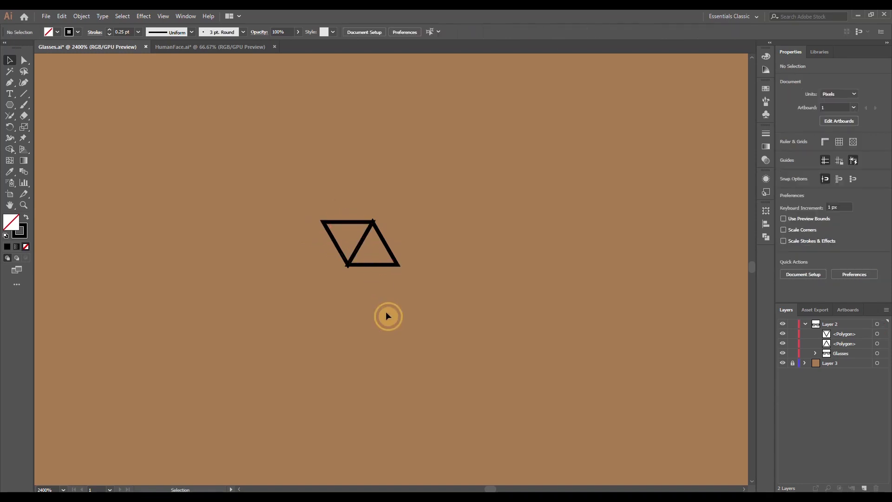
Paste a third, upright triangle and snap its base onto the top edge of the inverted triangle
click(375, 267)
key(ctrl+v)
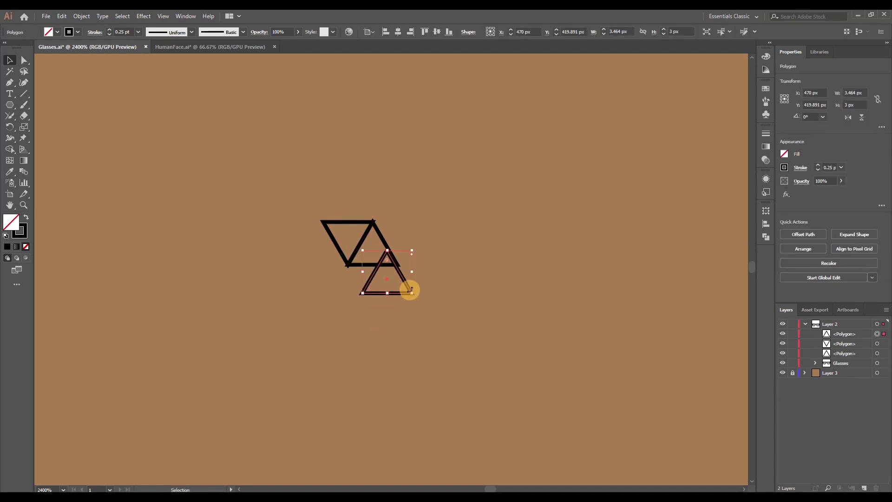
drag(406, 282, 364, 208)
click(435, 208)
Duplicate the three joined triangles, place the copy to the right of the originals, and reflect it across the vertical axis
key(ctrl+a)
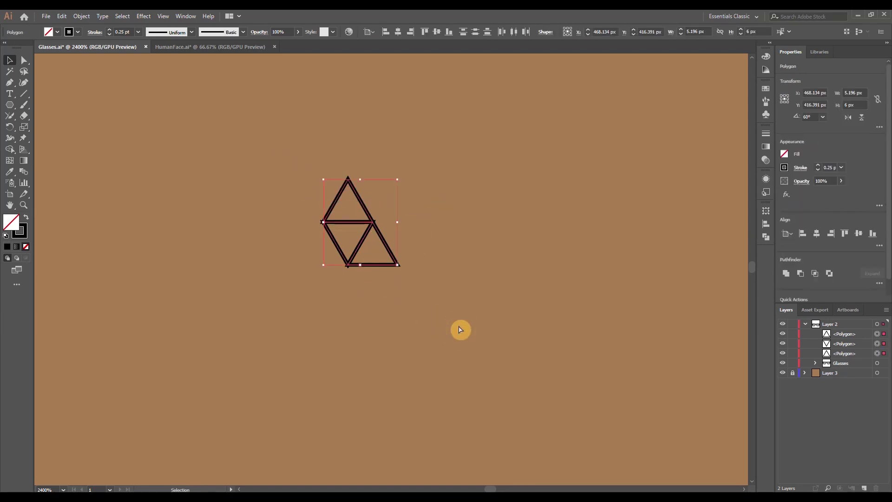
key(ctrl+c)
key(ctrl+v)
drag(405, 277, 472, 216)
right_click(472, 216)
mouse_move(526, 343)
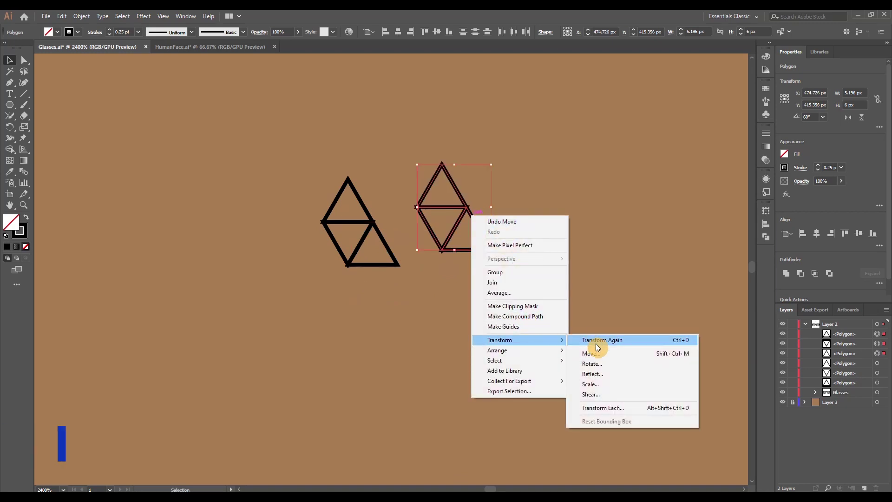
click(606, 365)
click(457, 320)
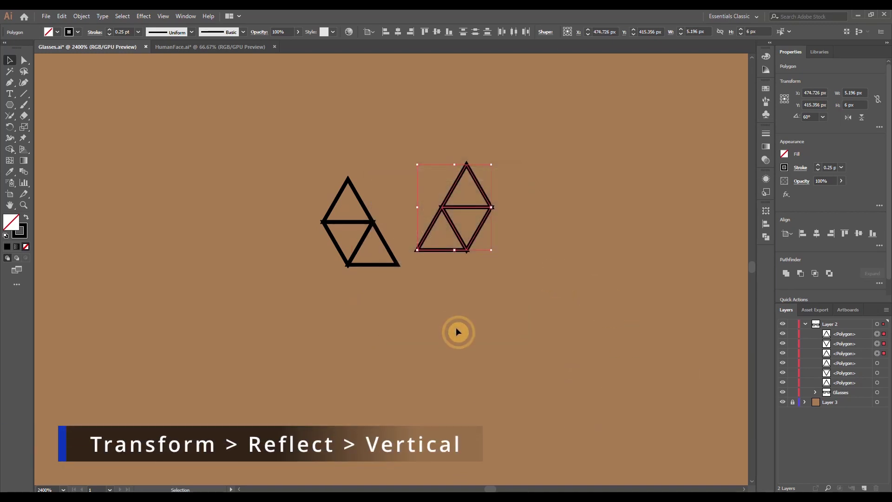
Rotate the mirrored copy by 60 degrees and snap it against the original three triangles to complete a hexagon
right_click(468, 224)
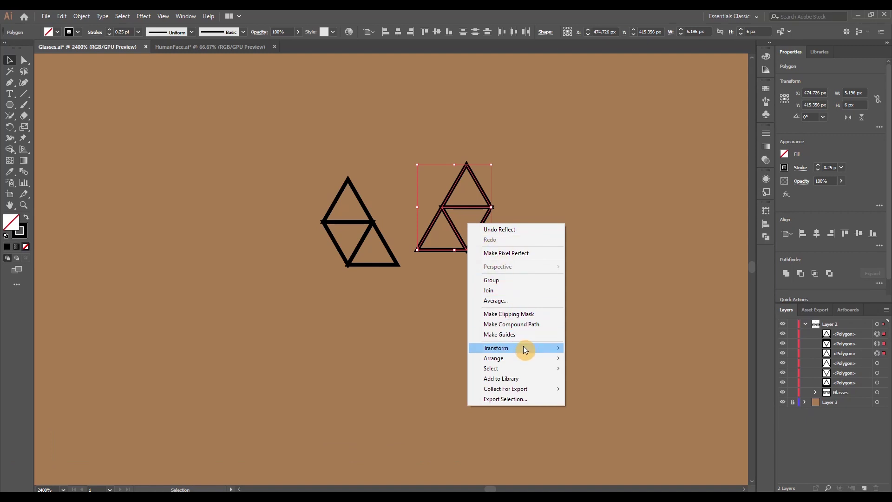
mouse_move(523, 346)
click(603, 366)
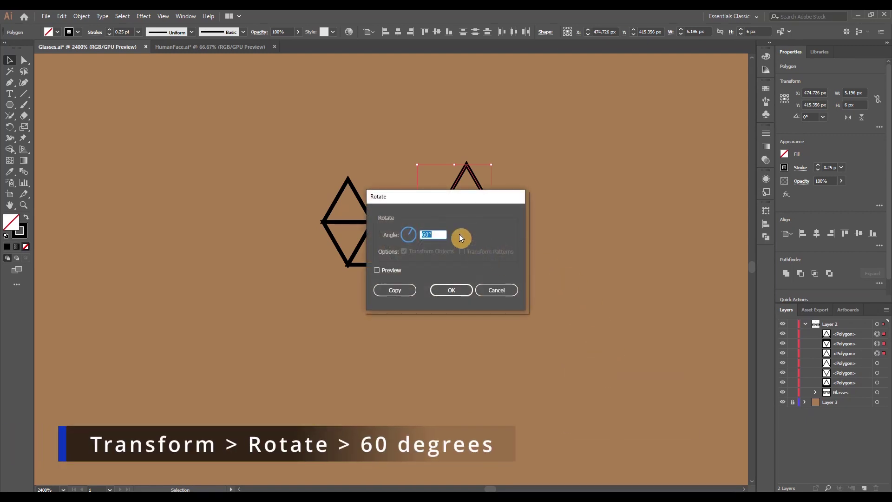
click(446, 292)
drag(458, 215, 384, 225)
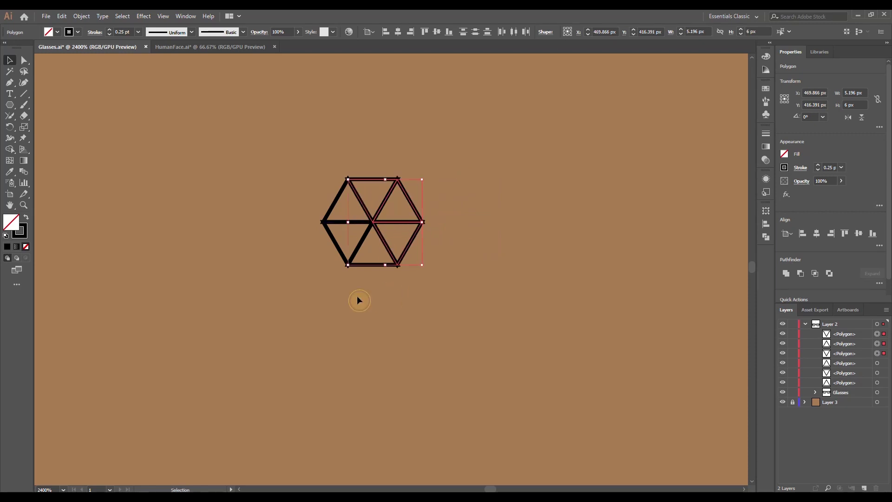
click(357, 300)
scroll(386, 307, up, 1)
scroll(395, 306, left, 1)
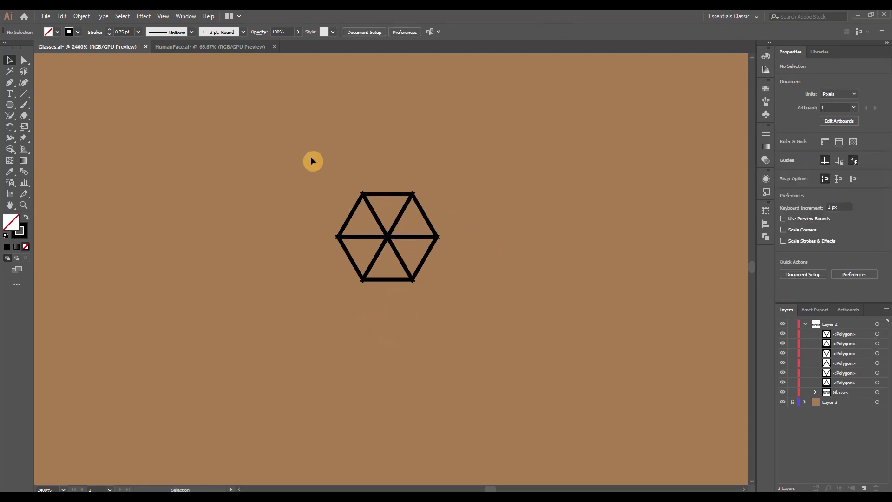
Check the alignment of the hexagon's triangle edges in outline view, and return to the normal preview
key(ctrl+a)
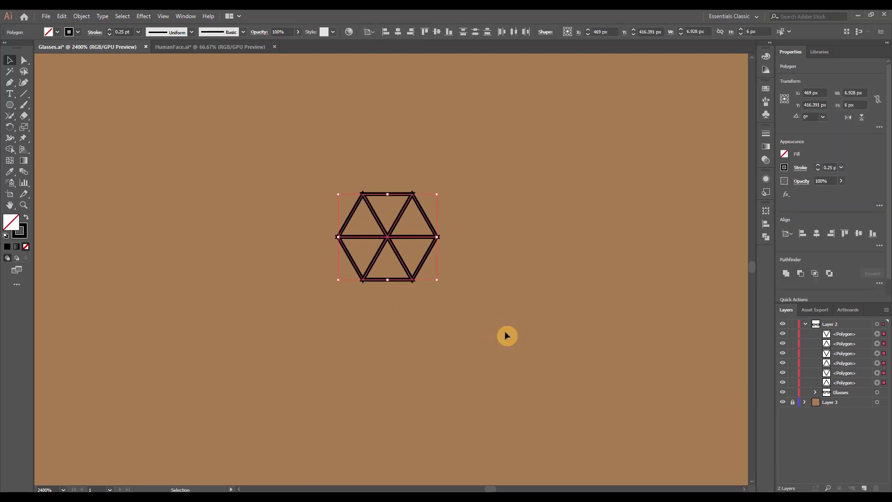
click(506, 334)
key(ctrl+y)
scroll(407, 305, up, 2)
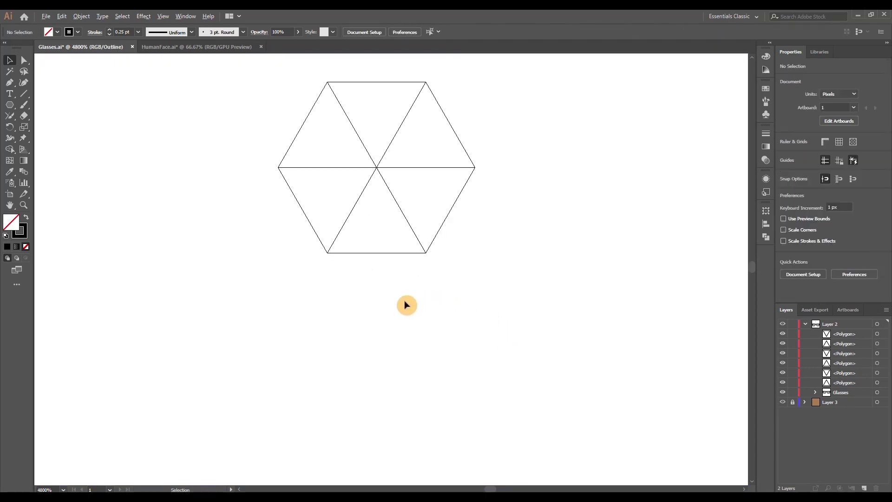
scroll(406, 305, down, 1)
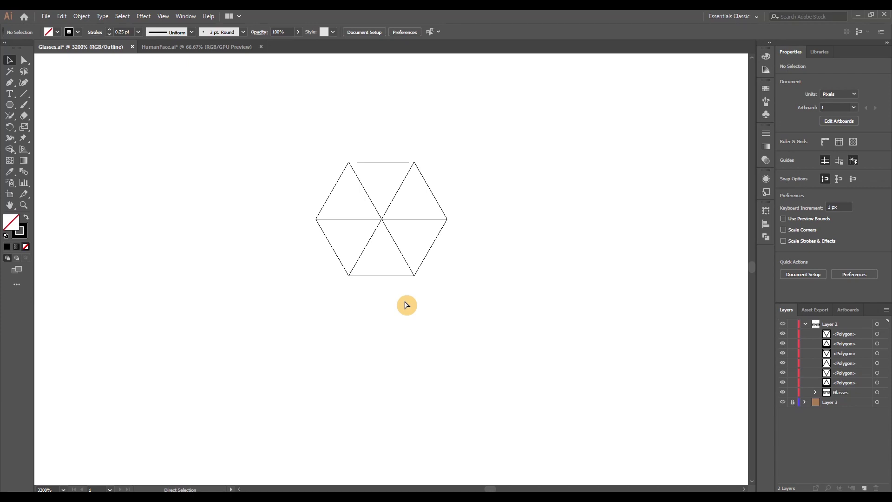
key(ctrl+y)
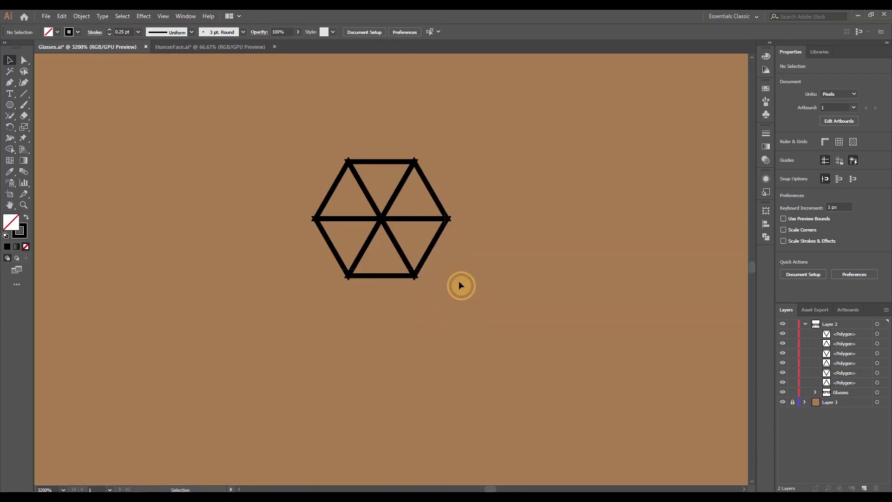
Give all six triangles of the hexagon a light gray fill and remove their stroke
key(ctrl+a)
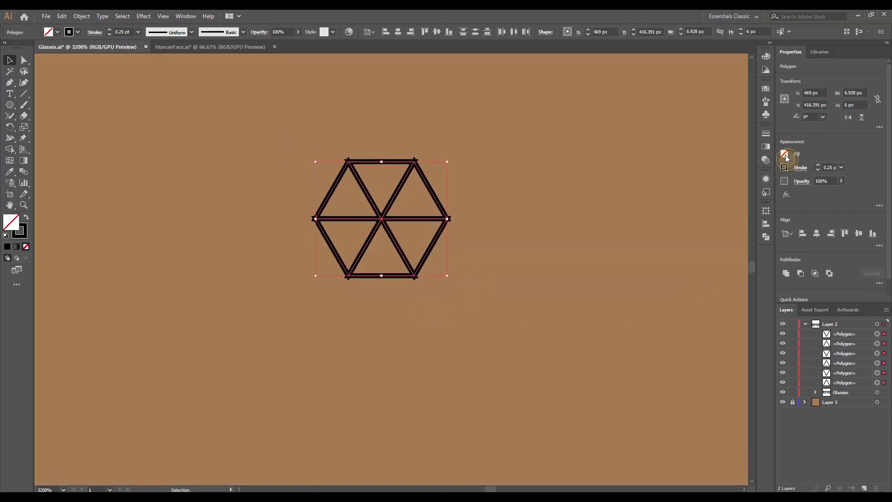
click(785, 155)
click(747, 215)
click(808, 143)
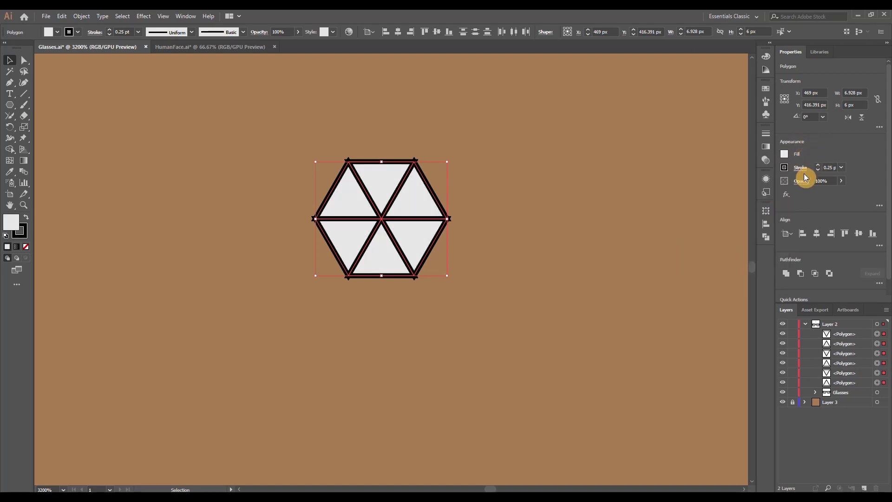
click(818, 170)
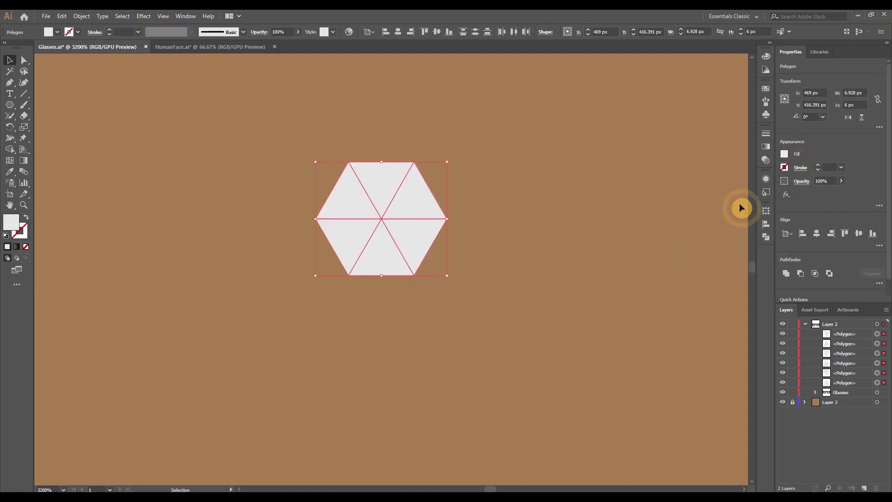
click(100, 114)
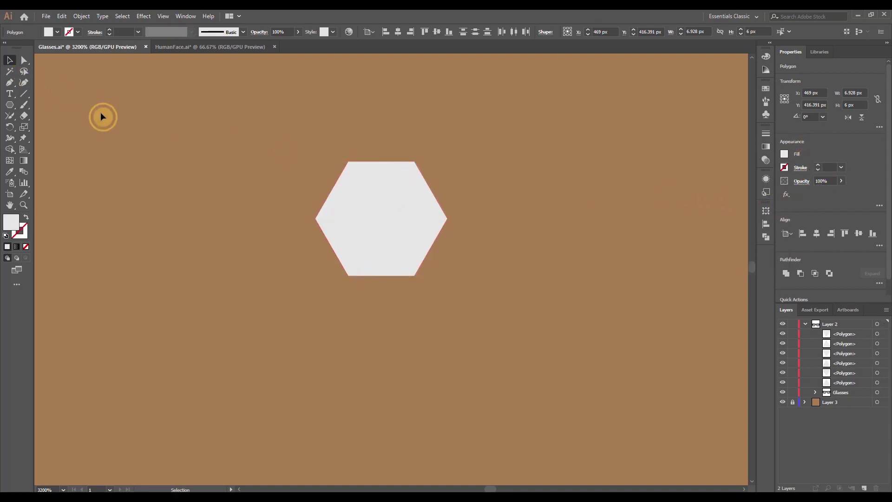
Darken the hexagon's upper-right triangle with Adjust Color Balance, setting the RGB channels to -5%
click(380, 182)
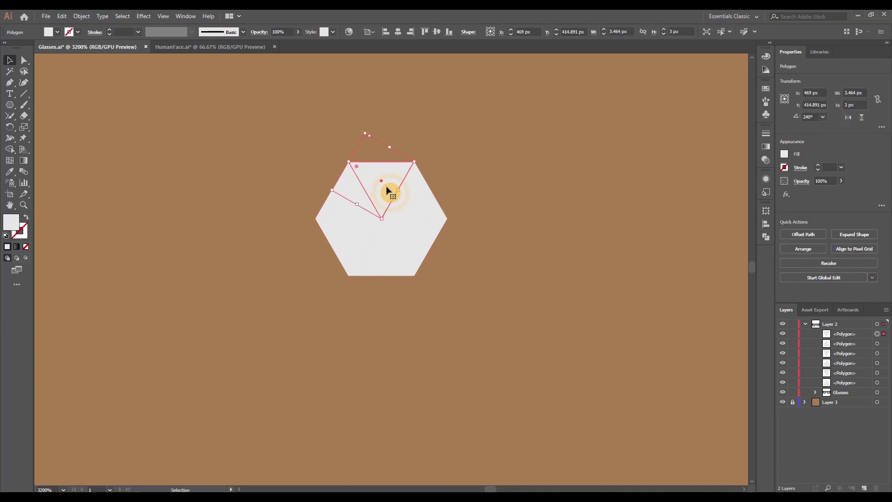
click(415, 195)
click(784, 164)
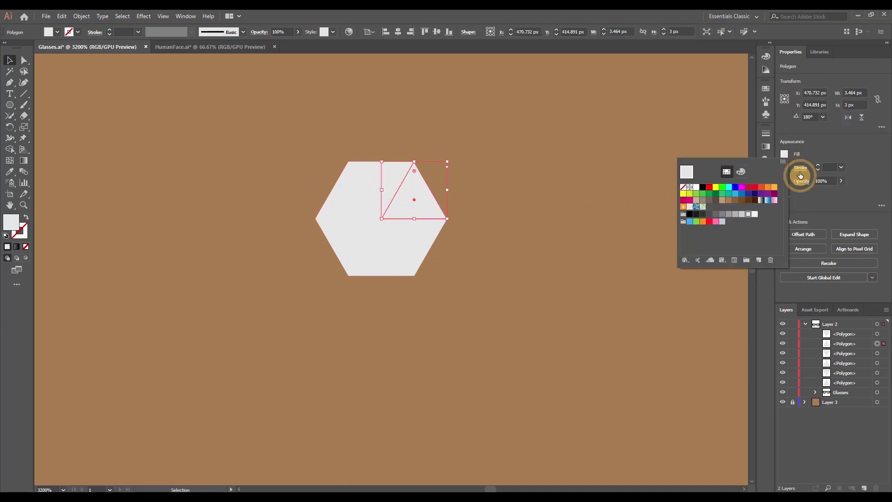
click(809, 145)
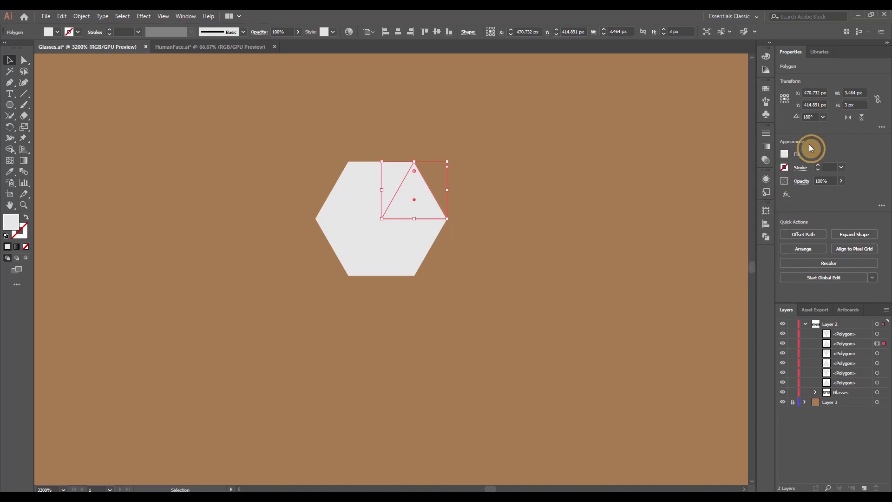
click(61, 16)
mouse_move(124, 179)
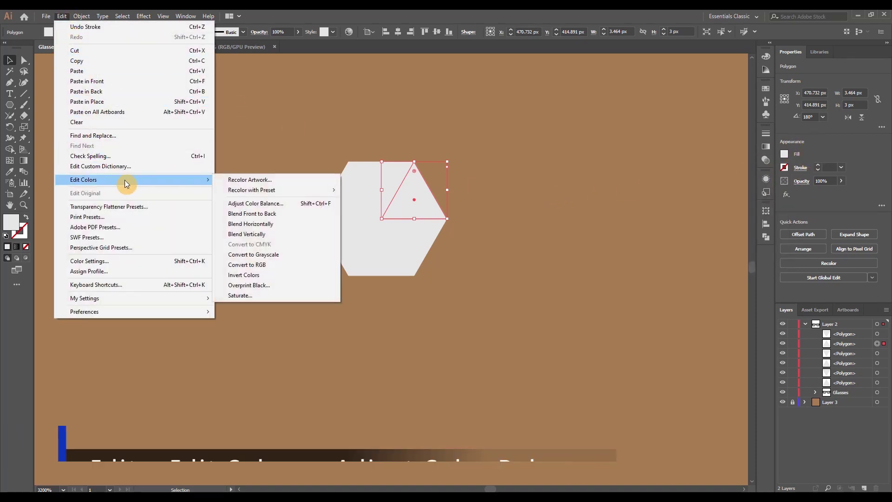
click(282, 208)
click(617, 226)
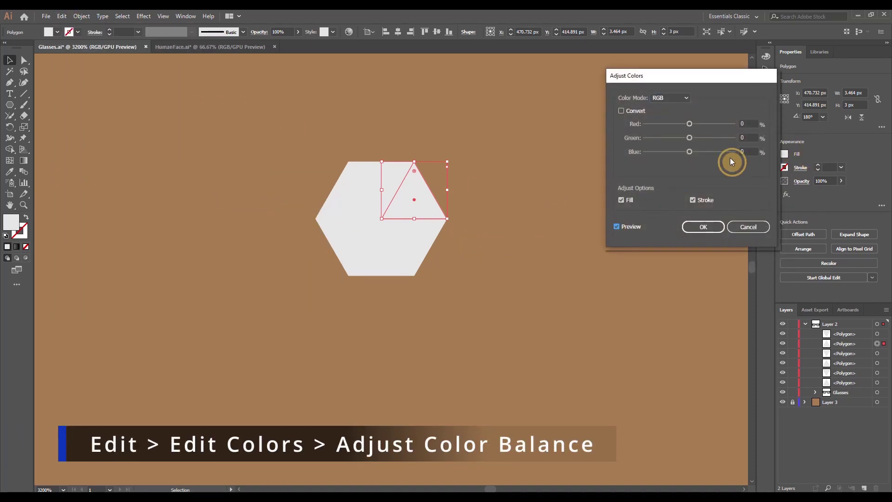
click(747, 124)
text(-5)
key(Tab)
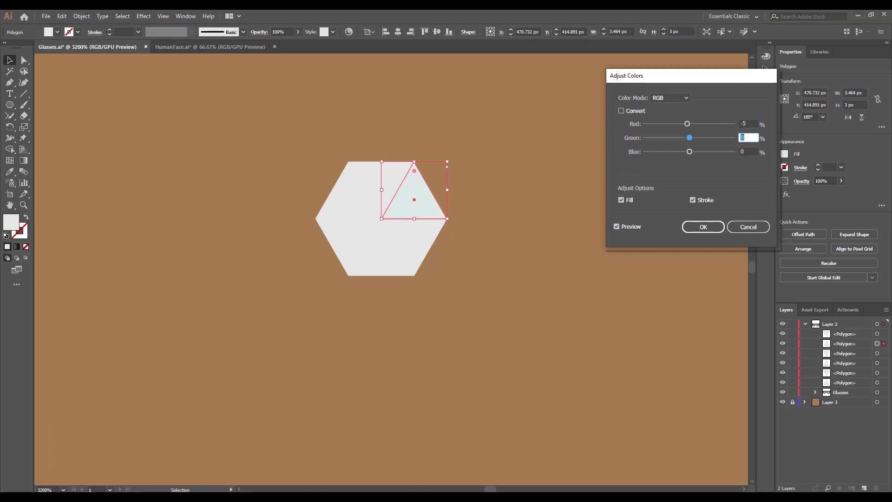
text(-5)
key(Tab)
key(Return)
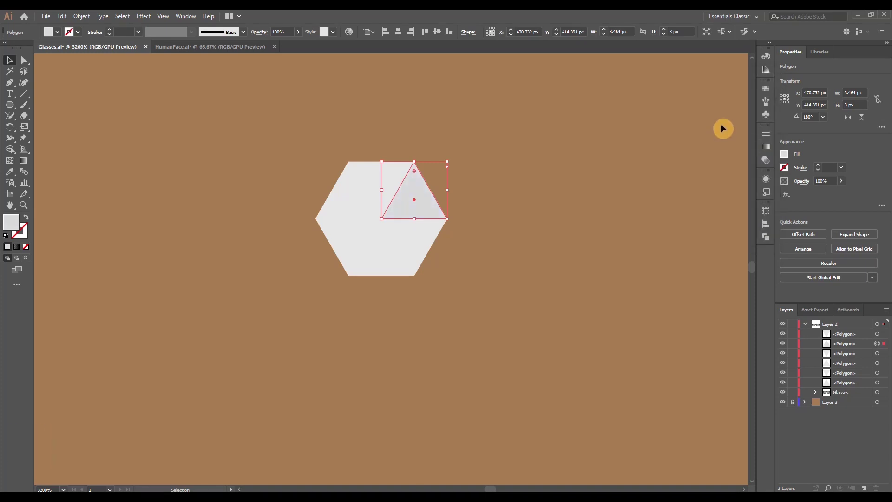
Darken the hexagon's lower-right triangle with Adjust Color Balance, setting red, green and blue to -7%
click(566, 257)
click(412, 237)
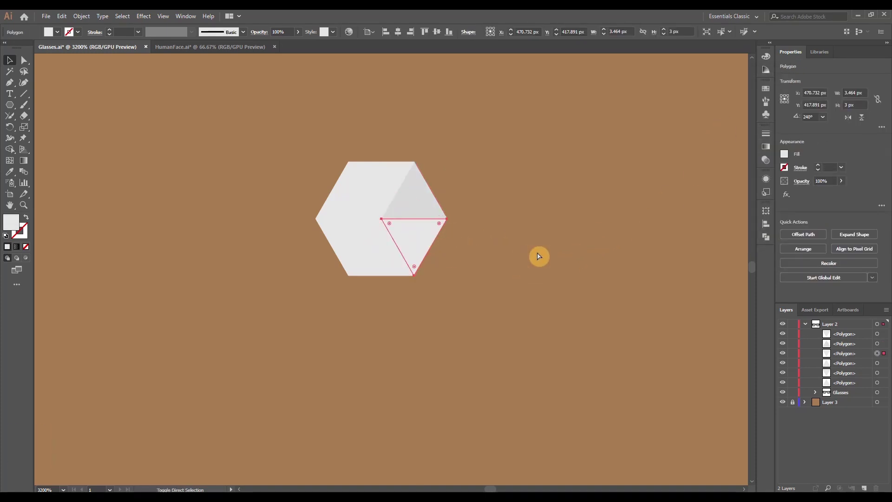
key(alt+e)
click(748, 124)
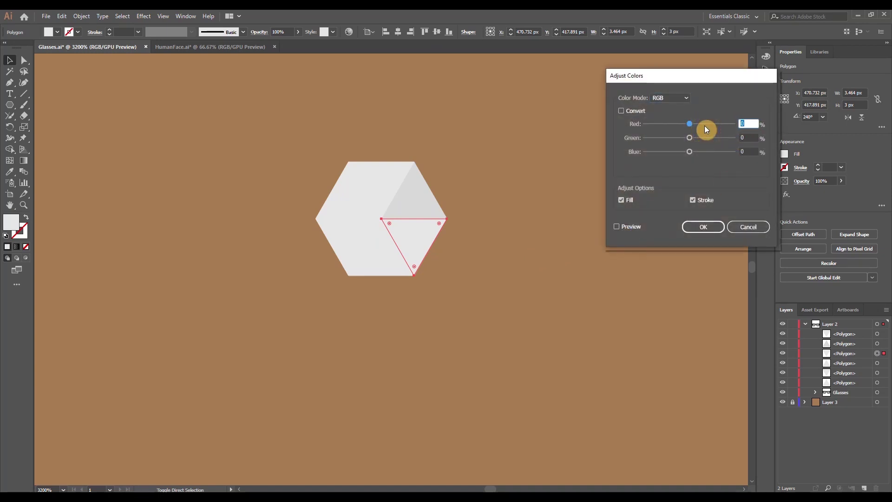
text(-7)
key(Tab)
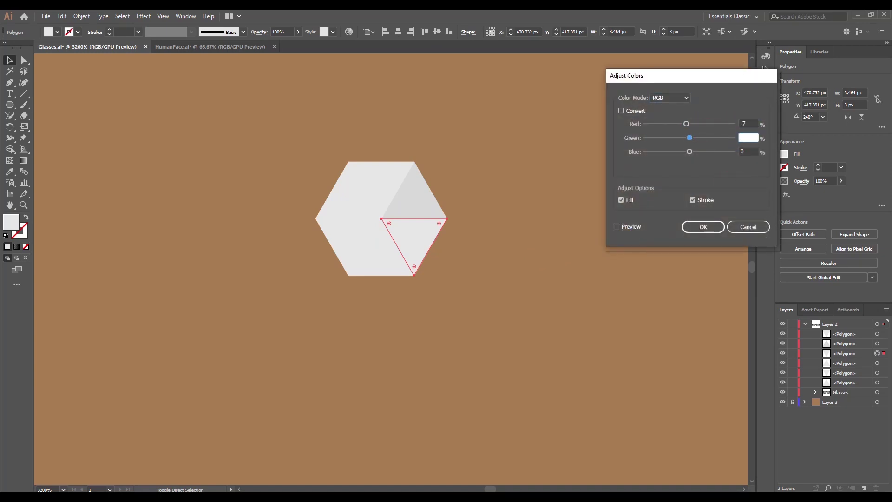
key(Tab)
drag(752, 137, 685, 138)
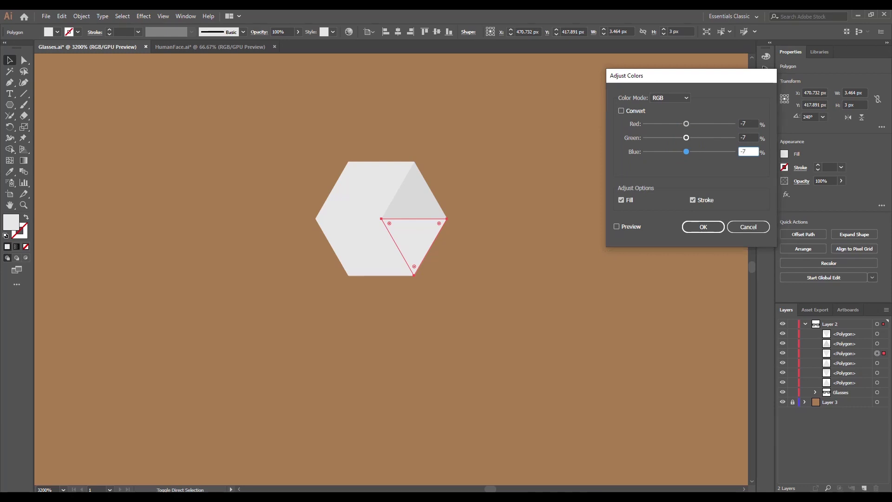
key(Return)
Darken the hexagon's bottom triangle with Adjust Color Balance, setting red, green and blue to -10%
click(372, 258)
key(ctrl+alt+shift+c)
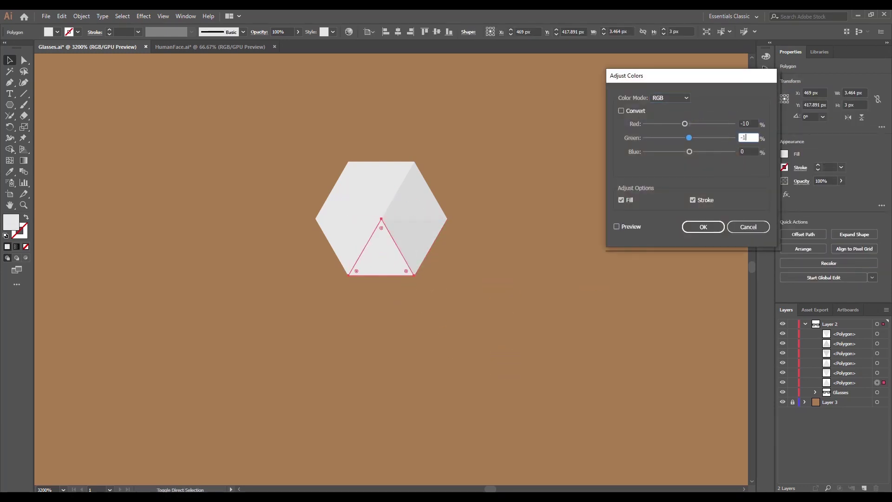
text(0)
key(Tab)
text(-10)
key(Return)
Darken the hexagon's lower-left triangle with Adjust Color Balance, setting red, green and blue to -7%
click(353, 246)
key(ctrl+alt+shift+c)
text(-6)
drag(747, 124, 717, 133)
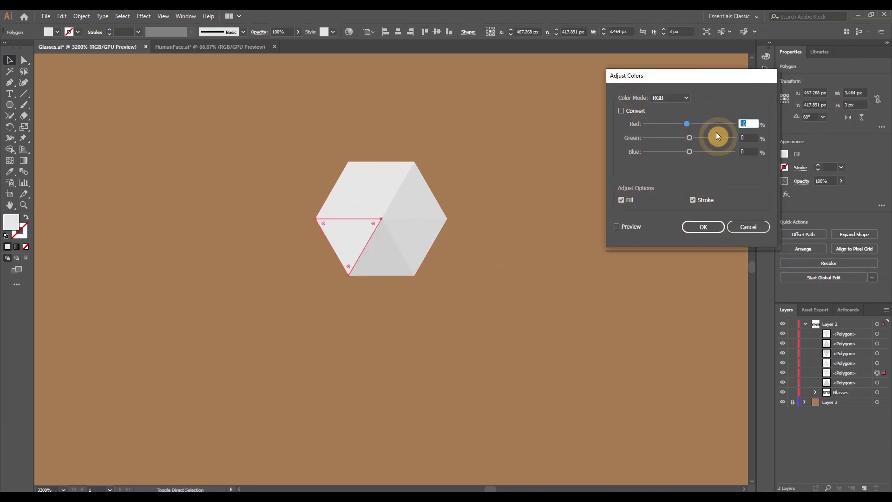
text(-7)
key(Tab)
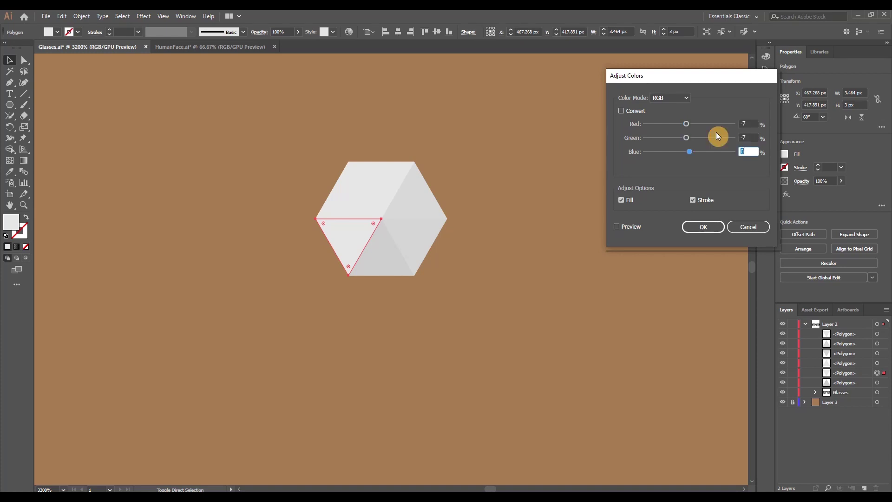
text(-7)
key(Return)
click(715, 131)
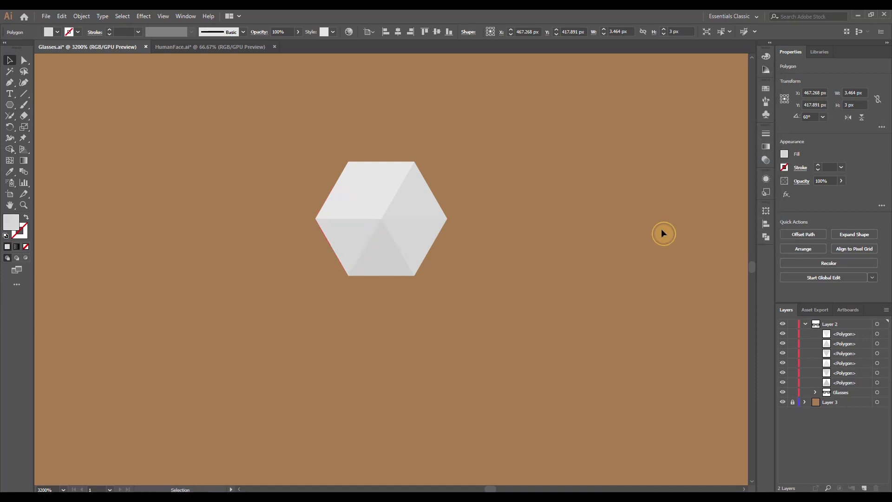
Darken the hexagon's upper-left triangle with Adjust Color Balance, setting the RGB channels to -4%
click(349, 207)
key(ctrl+alt+shift+c)
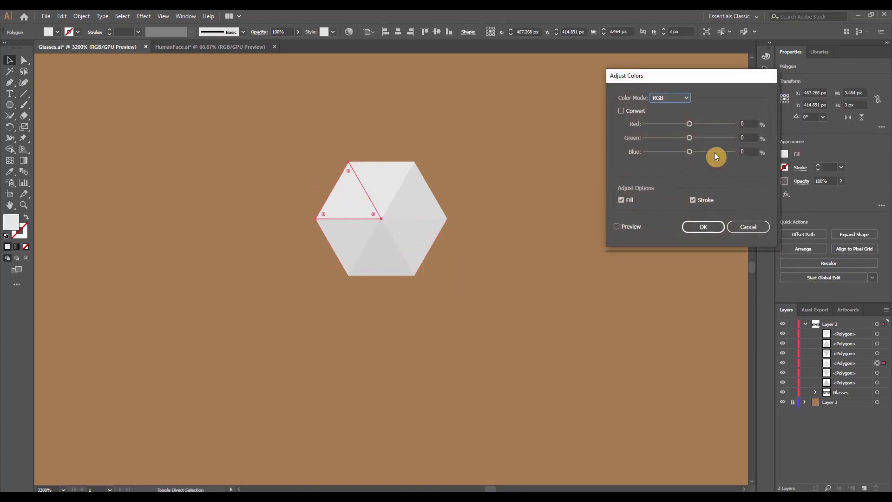
click(750, 122)
text(-4)
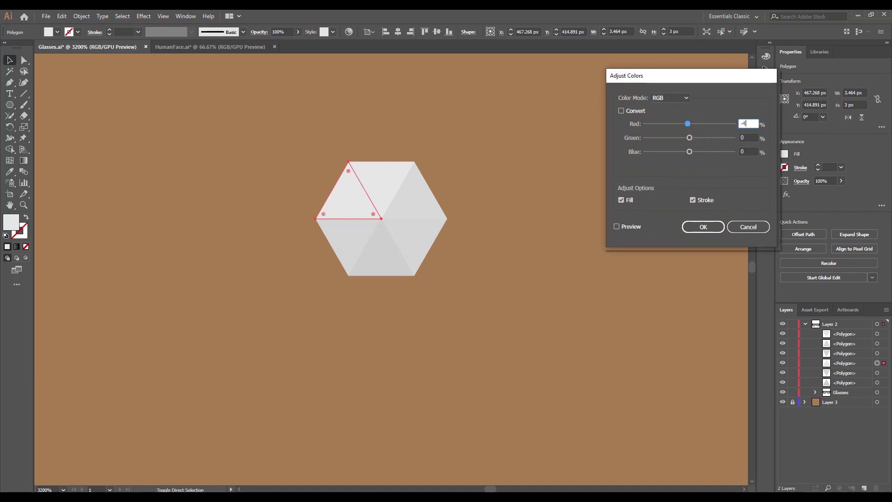
key(Tab)
text(-4)
key(Tab)
key(Return)
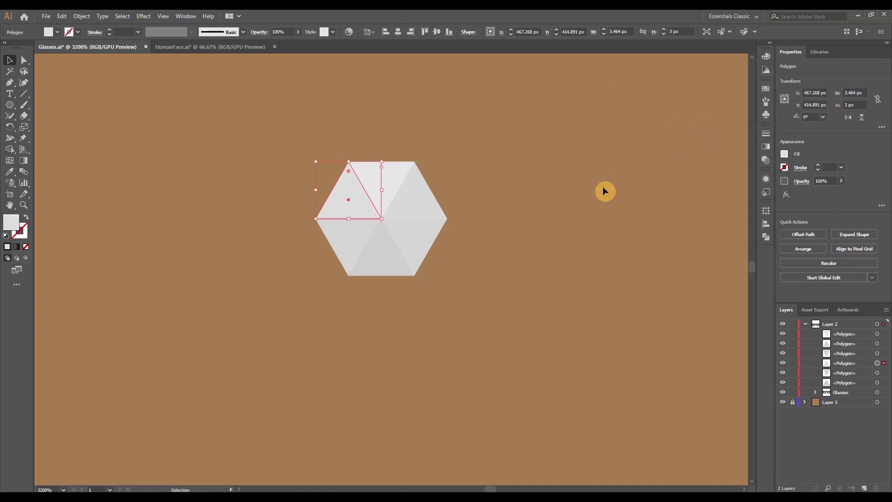
click(525, 311)
scroll(483, 305, down, 1)
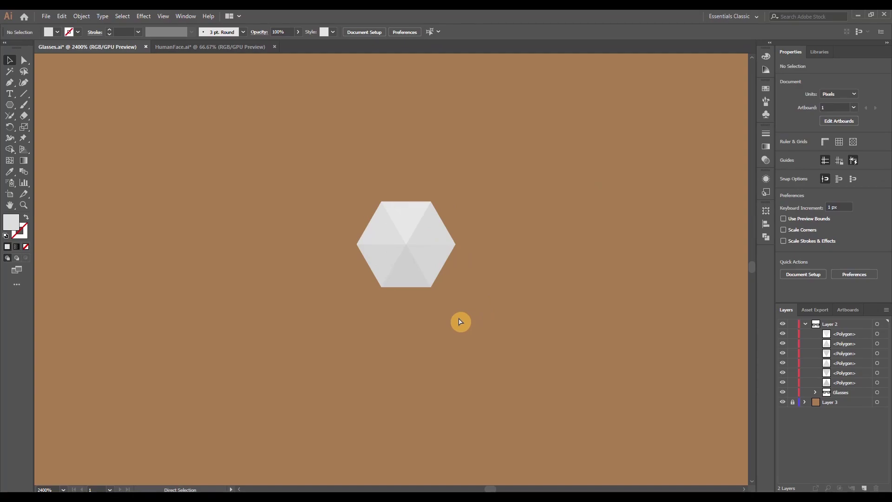
scroll(459, 318, down, 1)
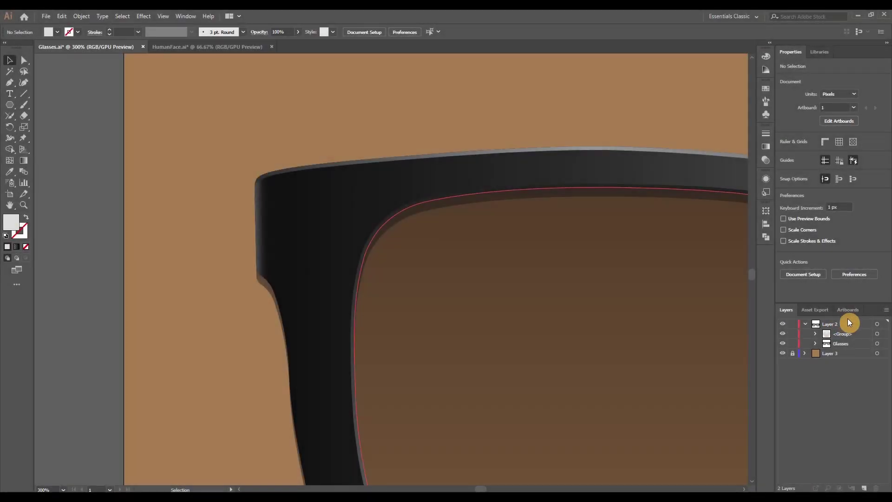
Paste a copy of the shaded hexagon and place it at the upper-left outer corner of the glasses frame
click(883, 335)
key(ctrl+v)
scroll(401, 274, up, 3)
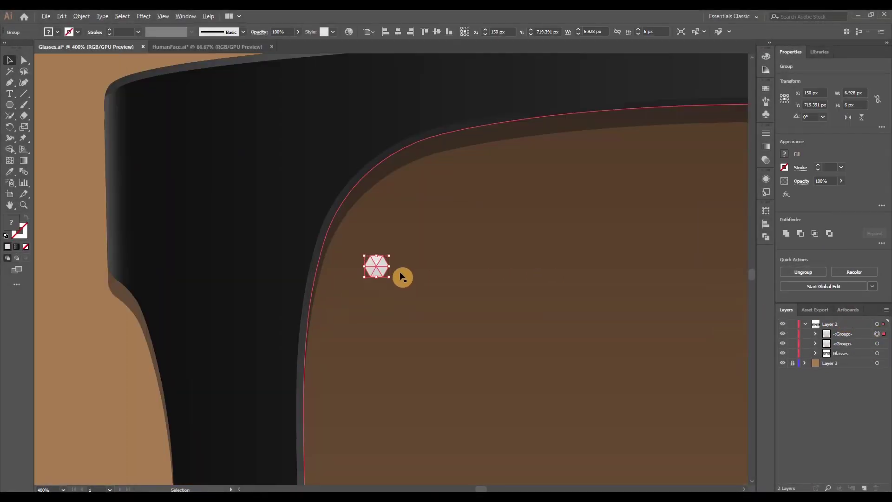
key(space)
drag(251, 221, 326, 334)
drag(454, 384, 128, 162)
scroll(197, 185, down, 3)
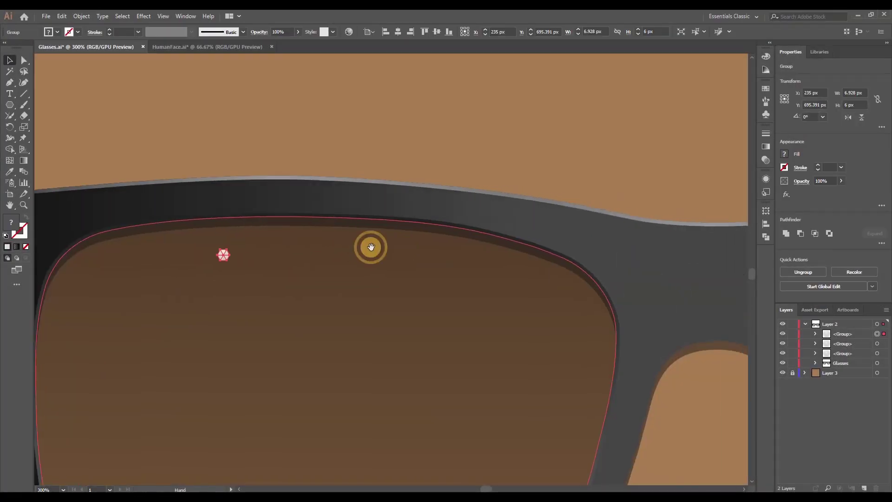
Place another hexagon copy on the upper frame edge where the left rim meets the nose bridge
drag(223, 254, 620, 243)
drag(679, 263, 491, 243)
mouse_move(431, 227)
mouse_down()
mouse_move(506, 221)
mouse_move(440, 212)
mouse_up()
click(396, 138)
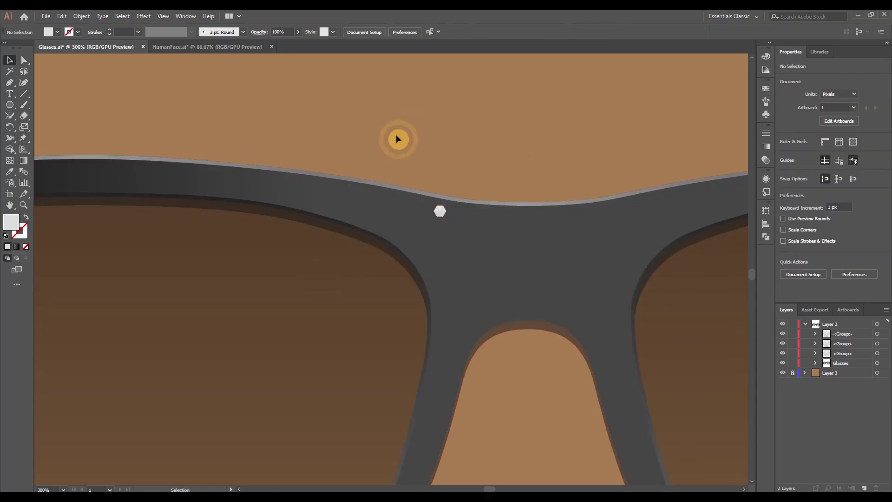
Lock the Glasses group so the frame artwork cannot be selected
scroll(396, 139, down, 1)
drag(261, 164, 392, 211)
click(793, 363)
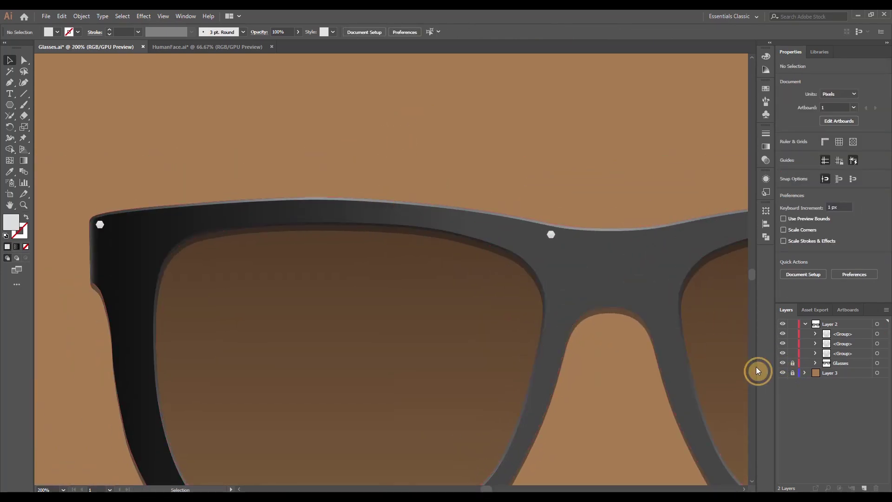
drag(391, 162, 415, 151)
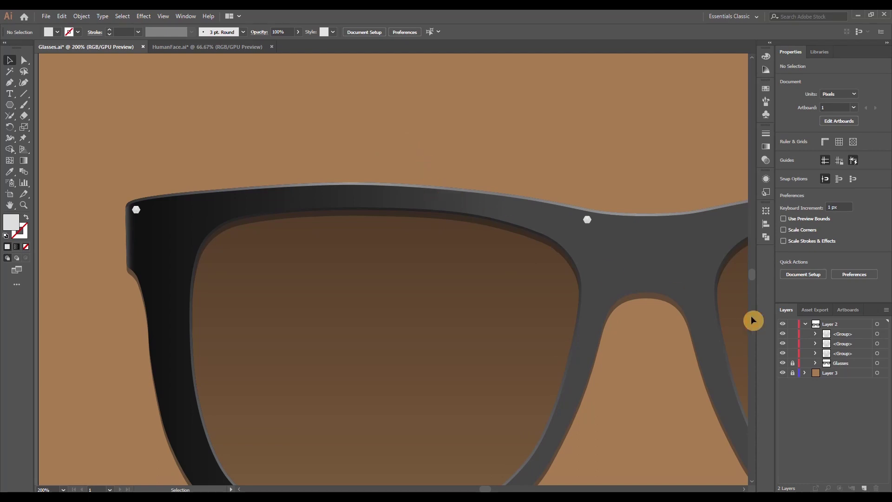
Select the two hexagons on the frame and set Blend Options to Specified Steps, 50, with Align to Path orientation
click(878, 343)
shift+click(877, 334)
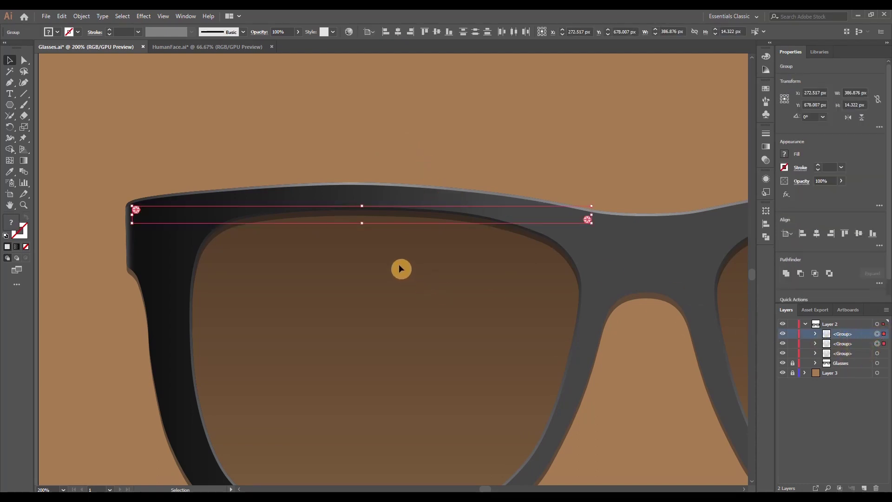
click(79, 16)
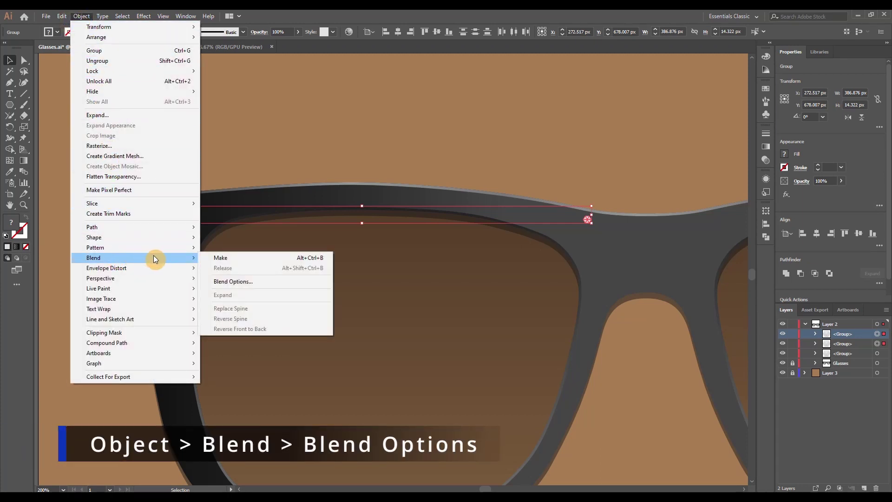
click(251, 281)
click(461, 235)
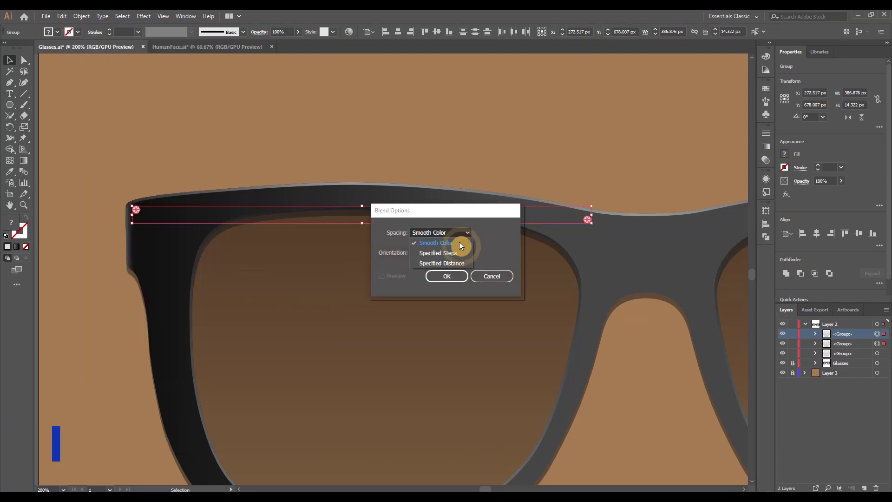
click(452, 254)
click(450, 270)
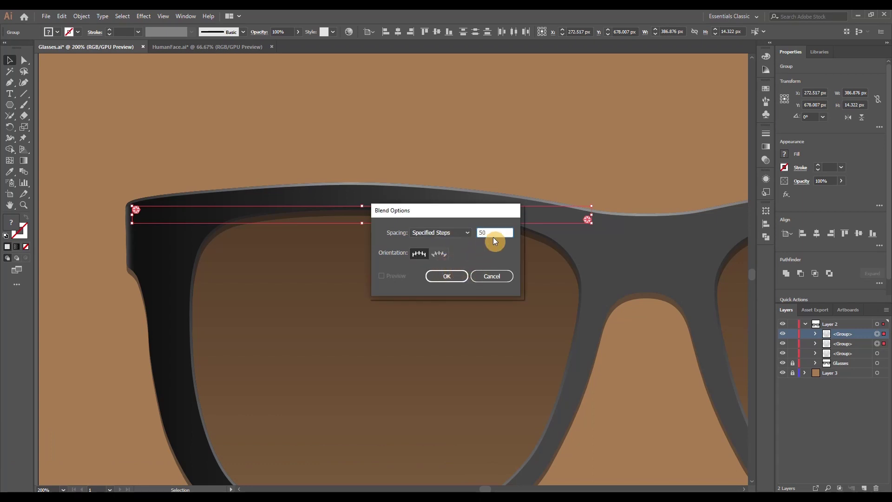
click(442, 255)
click(487, 257)
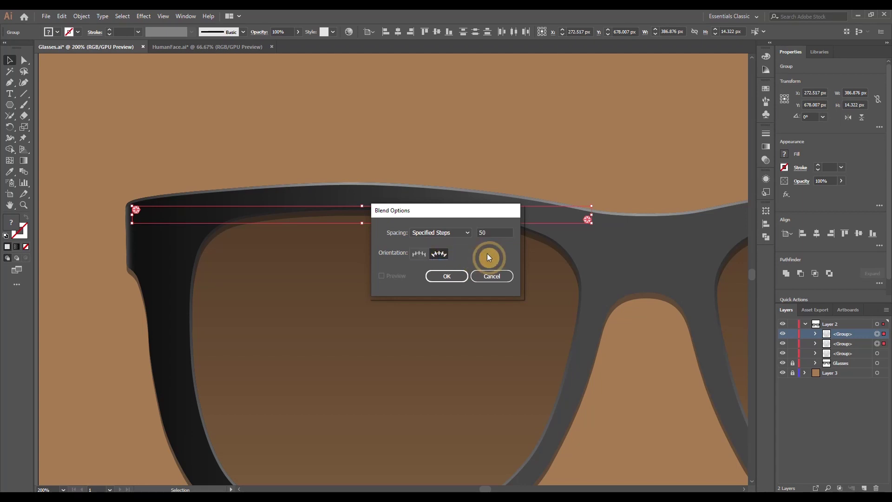
click(450, 275)
Make a blend between the two selected hexagons across the top of the left rim
click(82, 16)
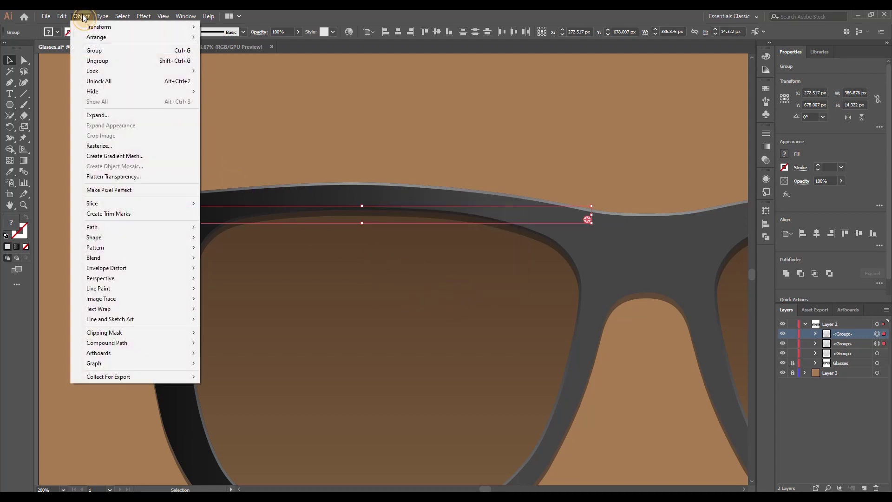
mouse_move(148, 259)
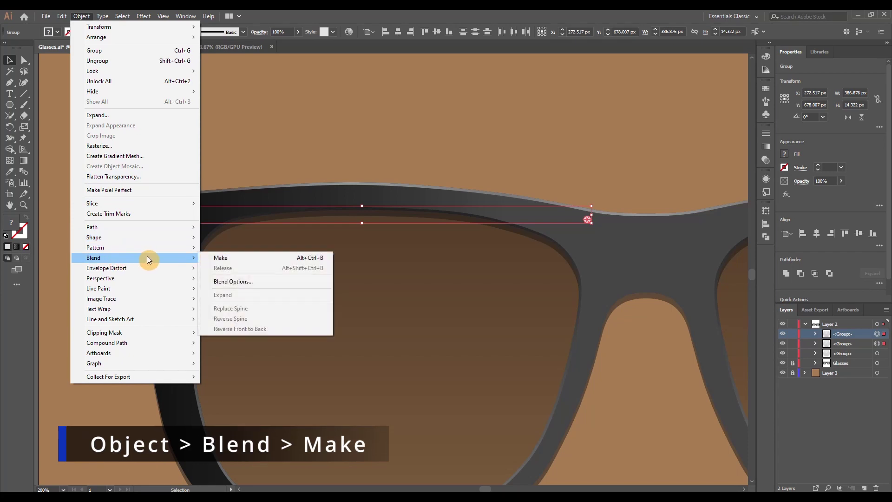
click(221, 257)
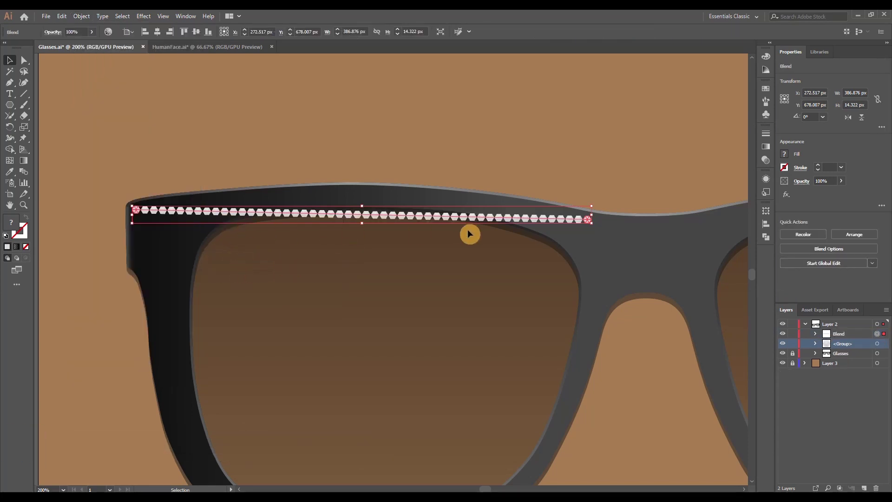
Convert the blend spine's left anchor point to smooth and pull its handle up along the rim
click(29, 63)
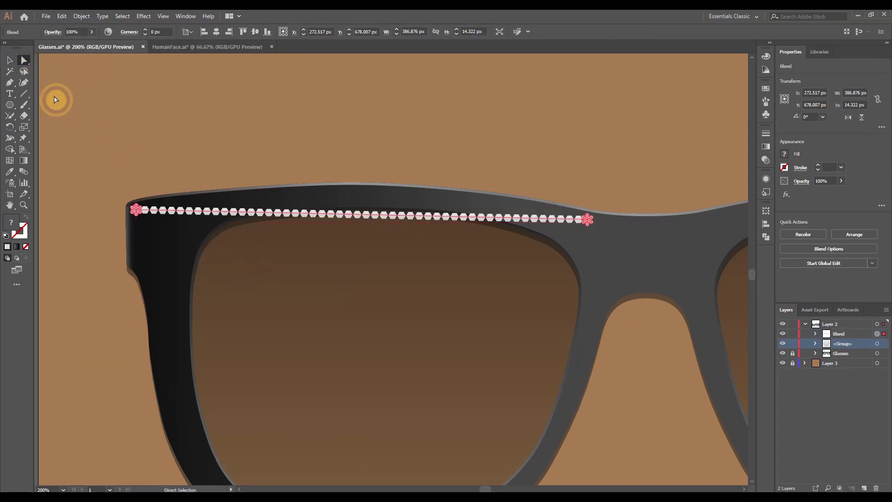
click(116, 110)
click(136, 212)
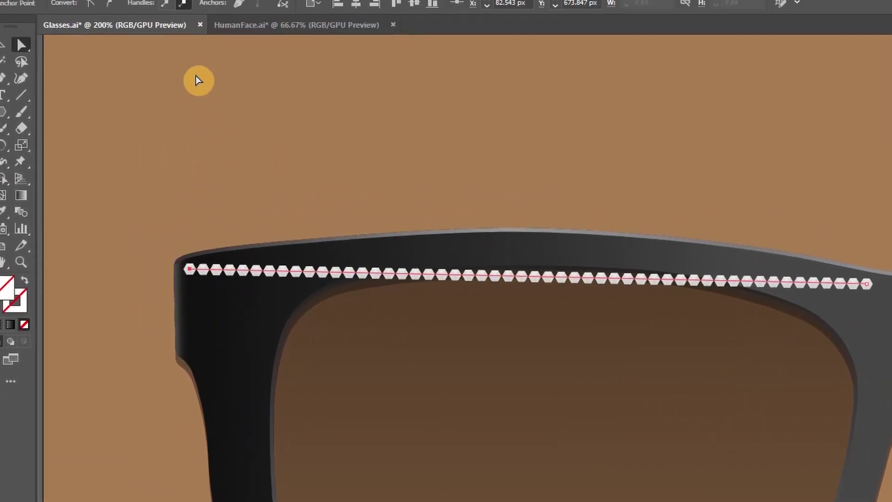
click(114, 28)
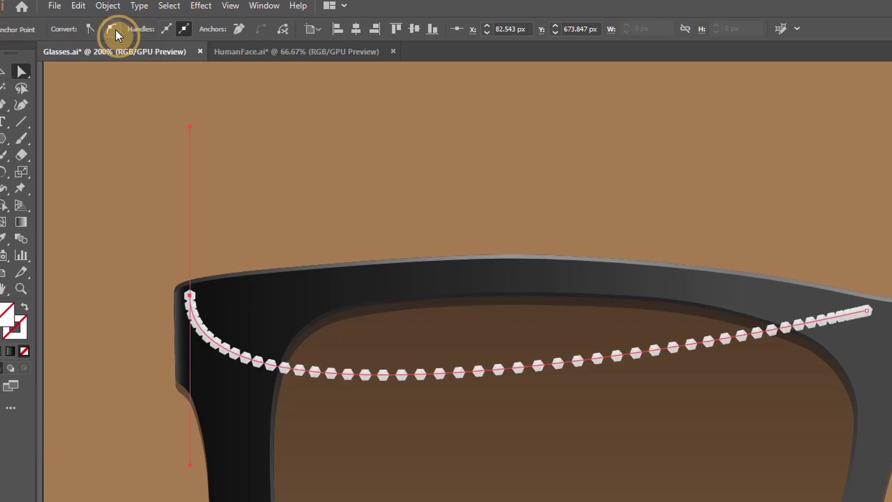
drag(192, 470, 368, 238)
Convert the blend spine's right anchor point to smooth and swing its handle back along the rim
click(866, 311)
click(39, 28)
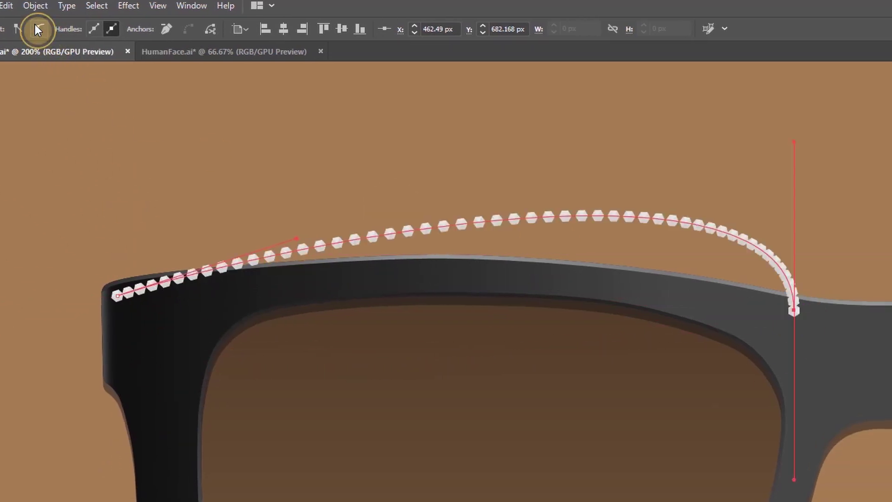
drag(794, 142, 535, 254)
Fine-tune both spine handles so the hexagon row is evenly spaced and follows the rim's upper curve
drag(305, 242, 308, 256)
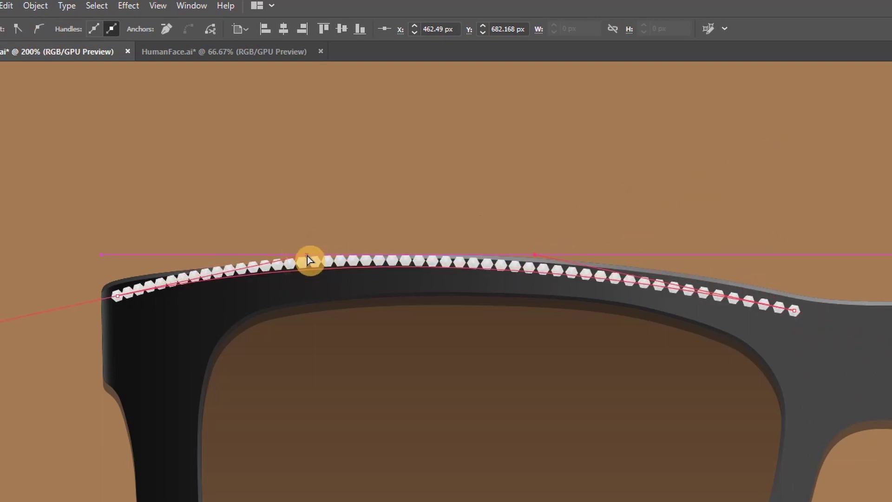
drag(539, 256, 560, 254)
drag(307, 255, 334, 260)
drag(562, 254, 573, 255)
click(336, 258)
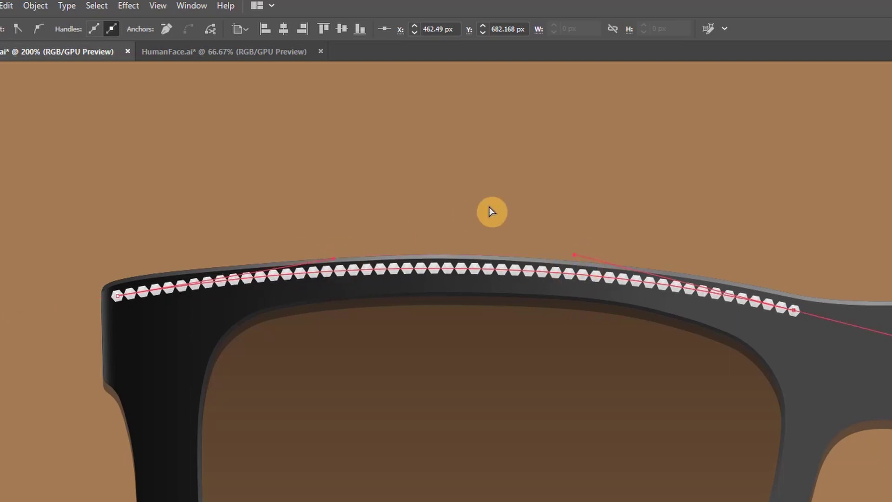
click(489, 207)
scroll(408, 421, down, 1)
scroll(399, 411, up, 1)
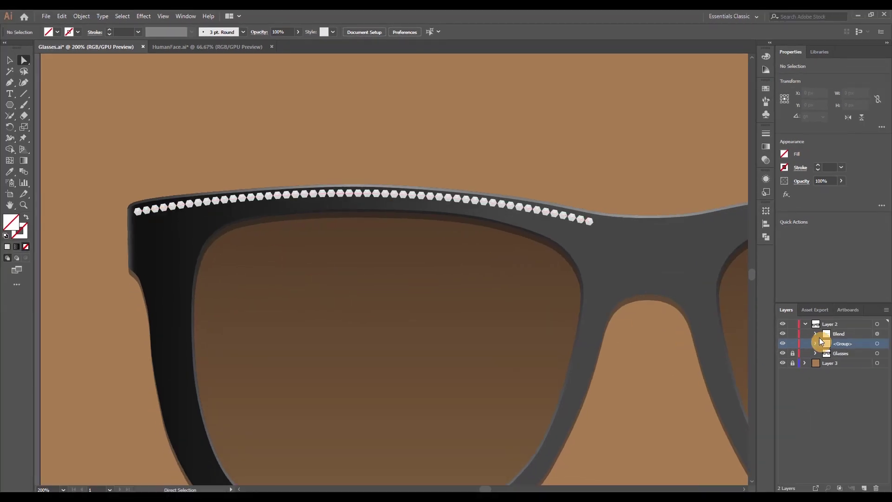
Duplicate the curved hexagon row and place the copy directly below the first row on the left rim
click(877, 334)
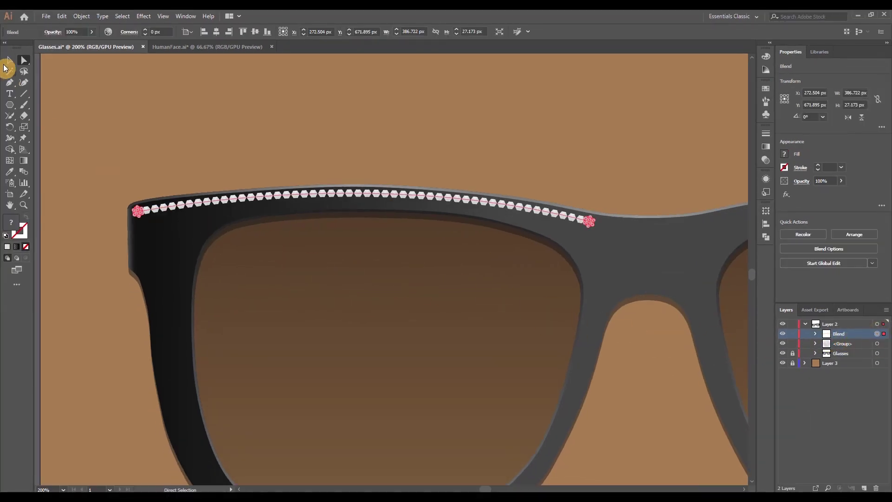
click(9, 60)
key(ctrl+c)
key(ctrl+v)
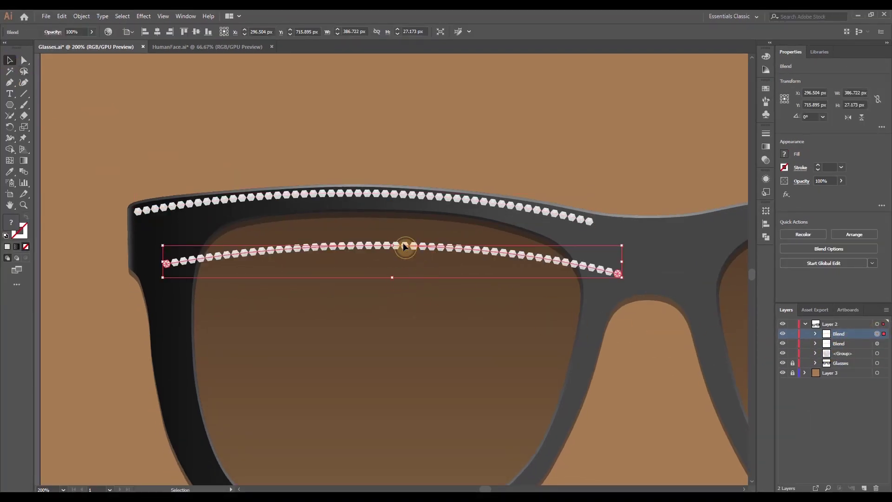
drag(403, 243, 367, 181)
scroll(367, 224, up, 2)
click(367, 250)
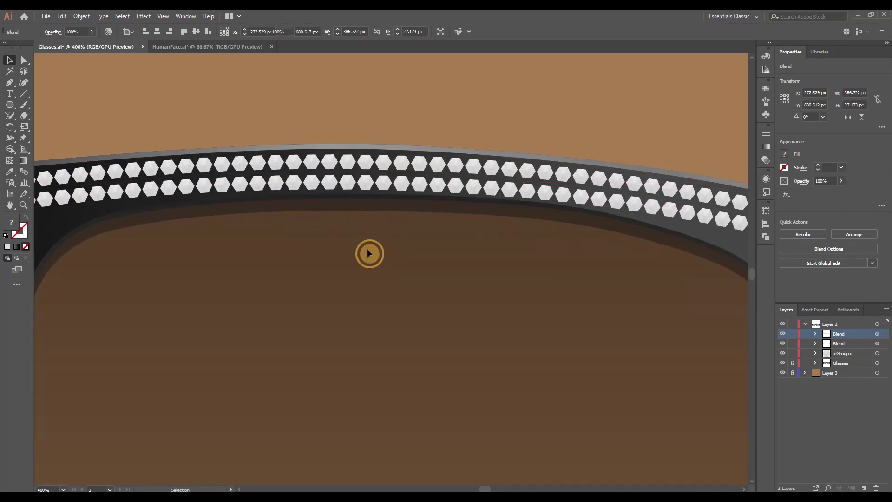
Select both hexagon rows on the left rim and paste a copy of them
scroll(353, 253, down, 3)
click(877, 334)
shift+click(877, 344)
scroll(477, 293, down, 1)
scroll(465, 290, right, 3)
key(ctrl+c)
key(ctrl+v)
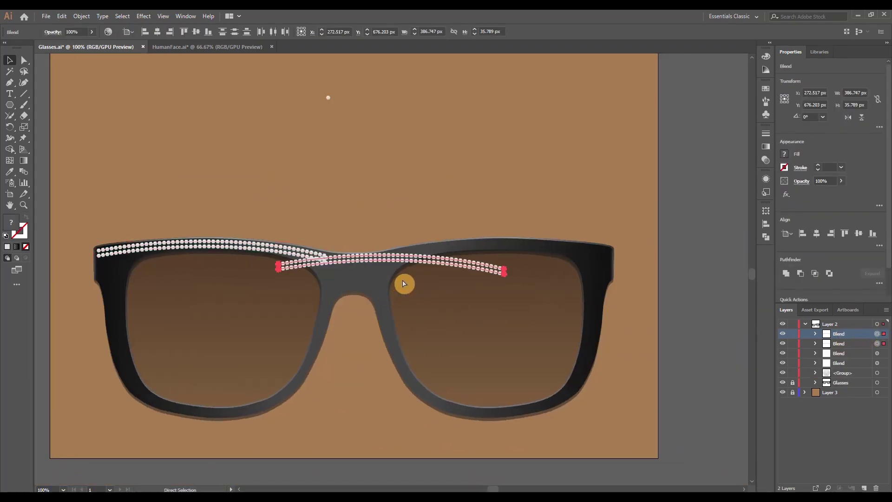
Reflect the copied hexagon rows vertically and move them onto the top of the right rim
right_click(418, 261)
mouse_move(475, 319)
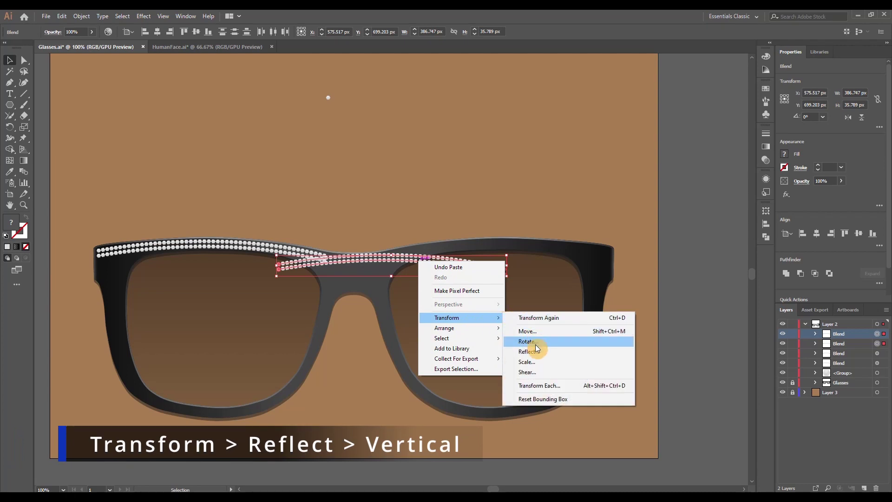
click(529, 352)
click(449, 312)
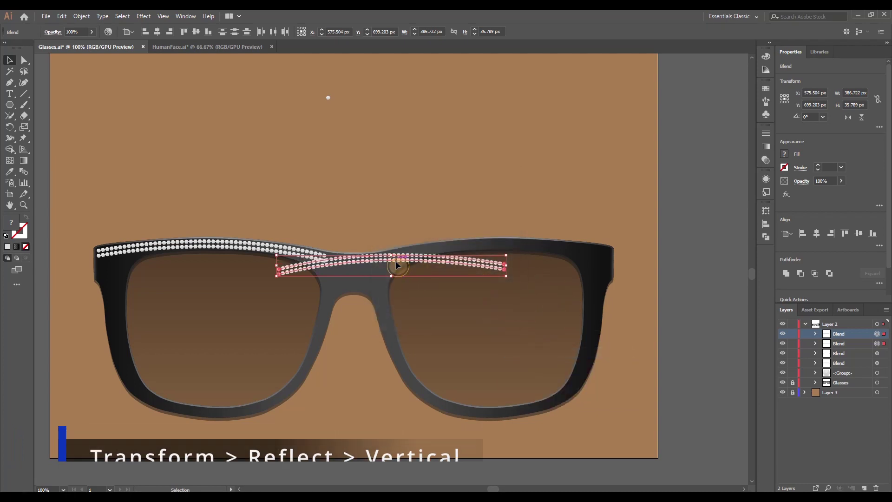
drag(397, 266, 504, 251)
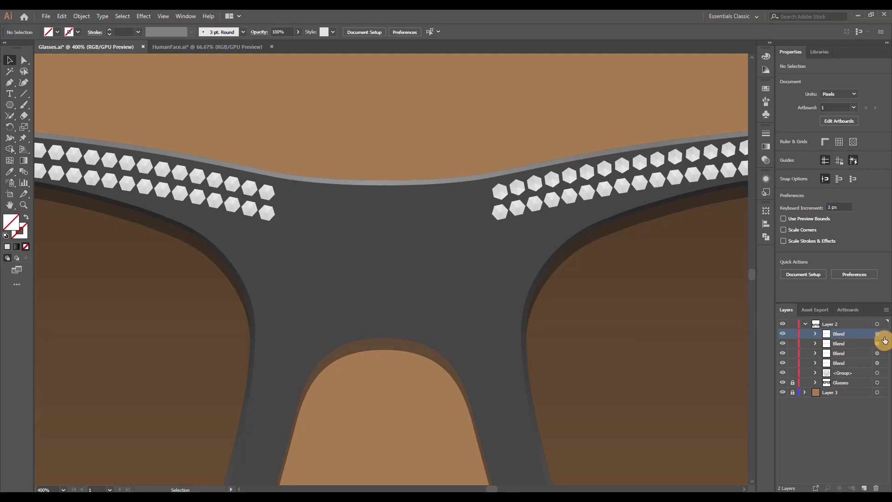
Expand all four hexagon blends into regular objects and group them together
click(883, 334)
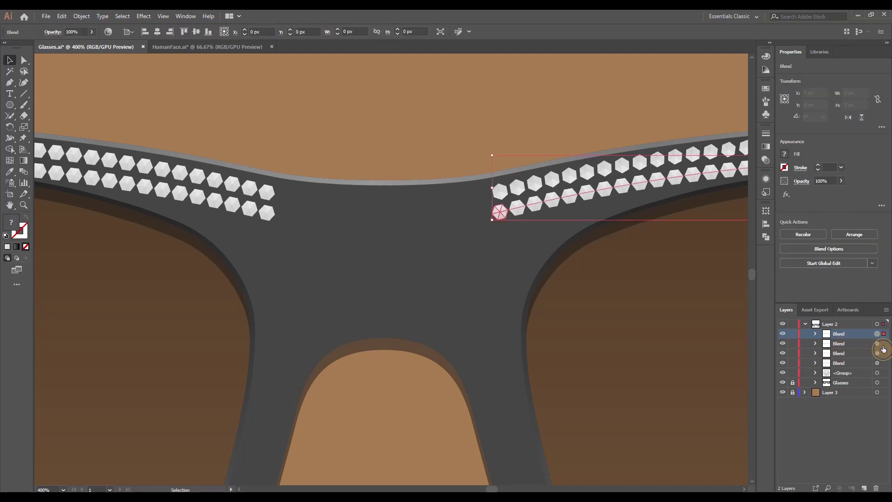
shift+click(883, 344)
shift+click(883, 354)
shift+click(883, 363)
scroll(610, 317, down, 1)
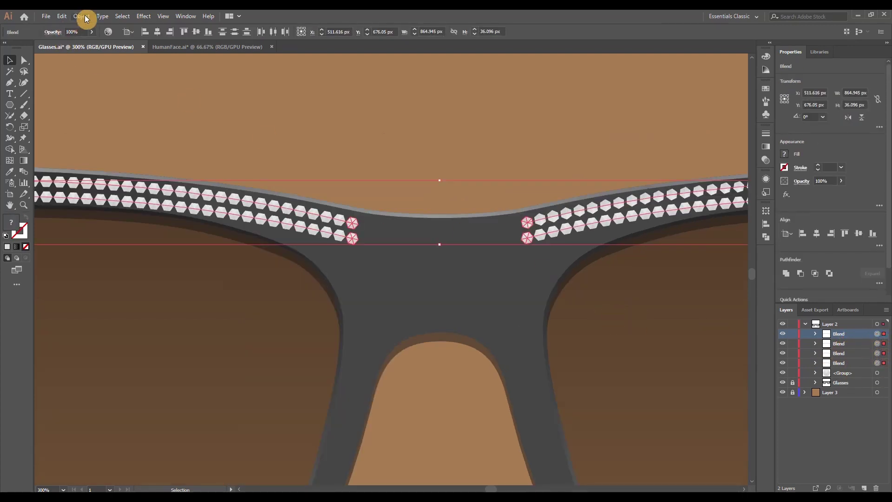
click(82, 17)
click(107, 99)
click(420, 308)
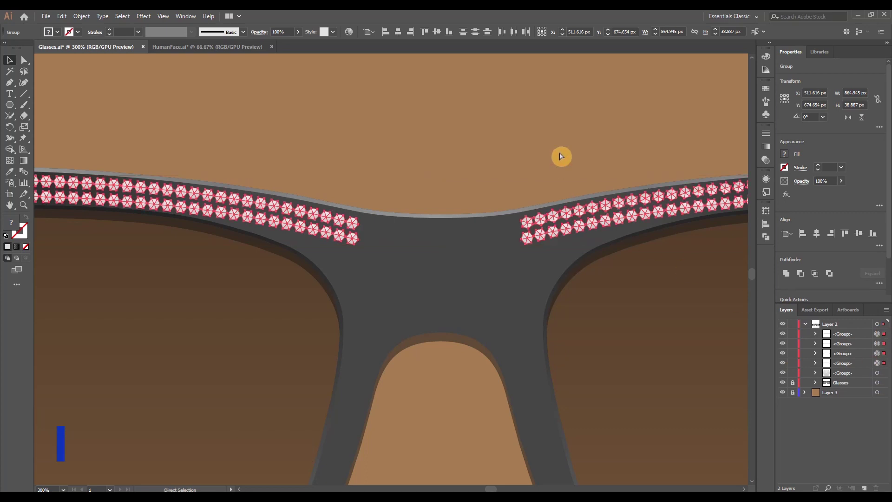
key(ctrl+g)
Paste copies of the single hexagon on the bridge, one at the inner end of each lower row
click(883, 343)
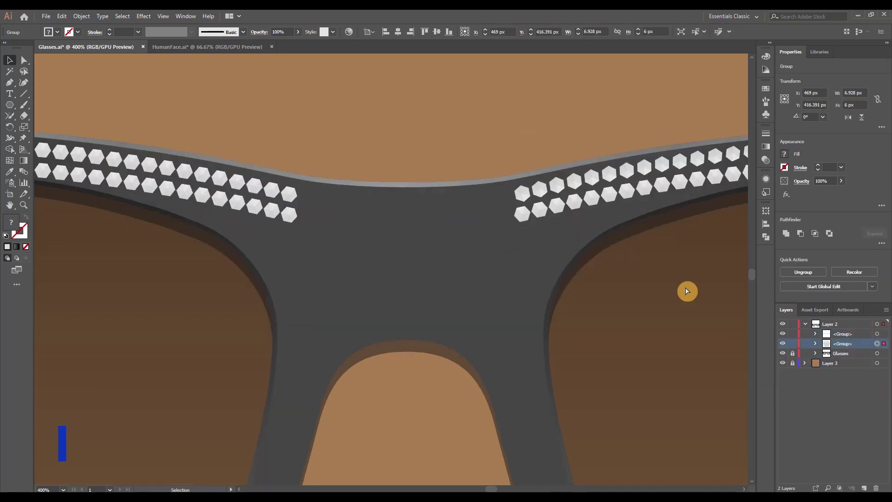
key(ctrl+v)
drag(393, 272, 309, 221)
click(370, 243)
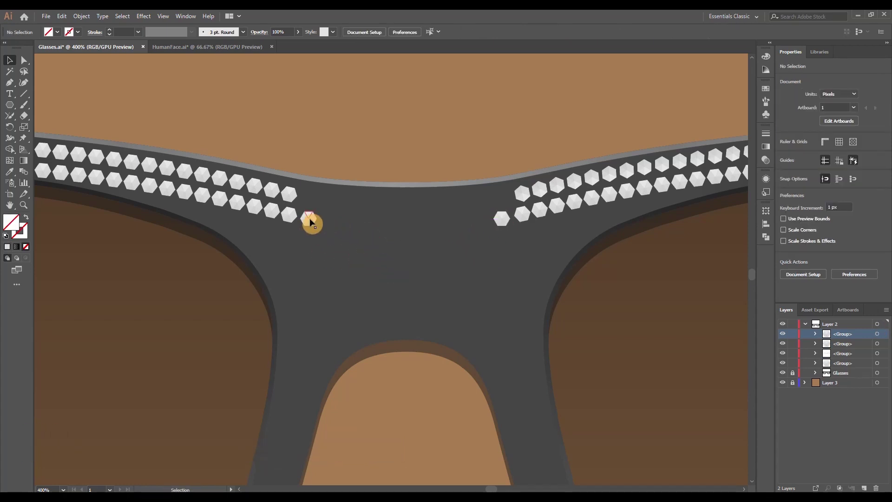
Blend the two bridge hexagons using Specified Steps set to 10
click(309, 220)
shift+click(501, 220)
click(82, 16)
mouse_move(154, 259)
click(233, 281)
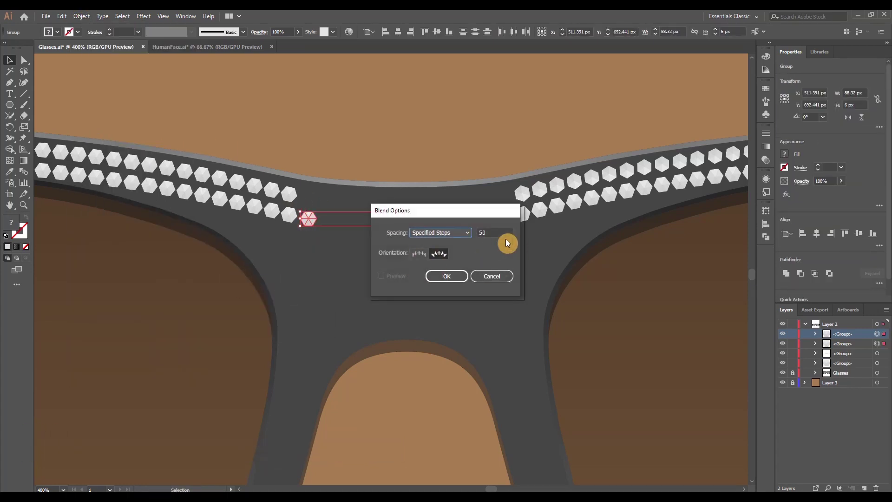
text(10)
click(446, 277)
click(82, 15)
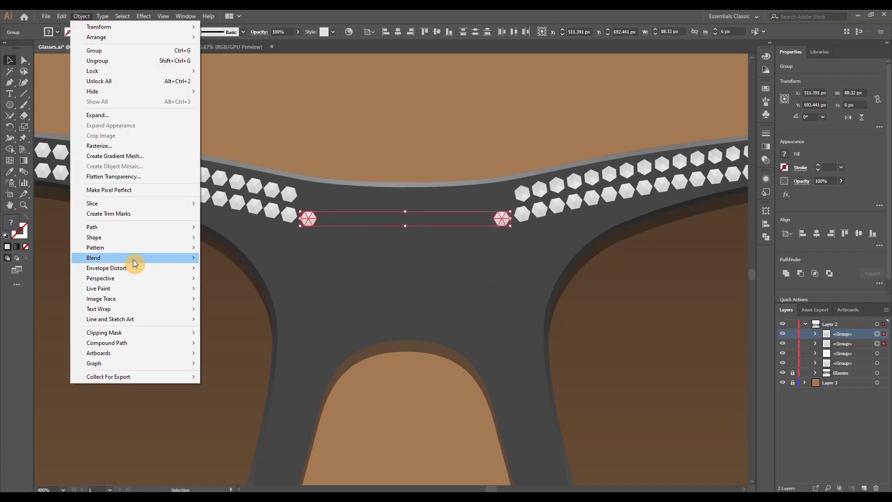
click(223, 259)
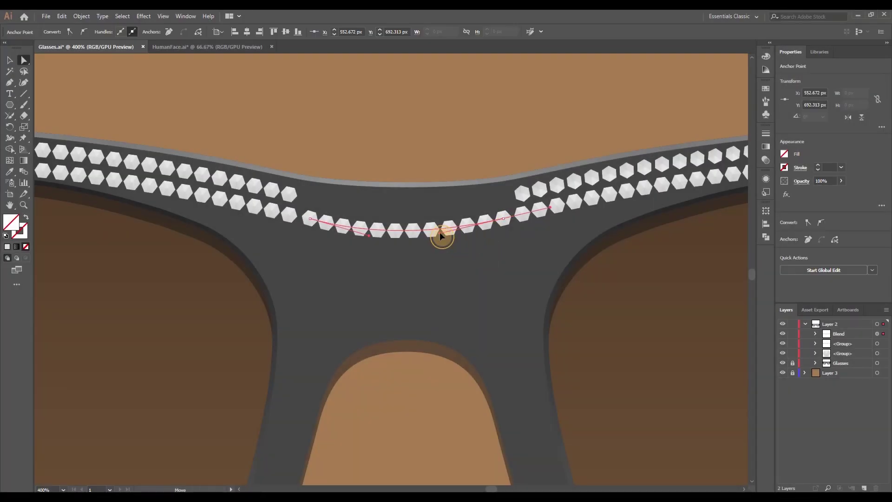
Adjust the bridge blend's spine anchors and curve handles so the hexagons follow the bridge and meet the lower rim rows
drag(440, 233, 444, 236)
drag(369, 235, 373, 239)
click(426, 302)
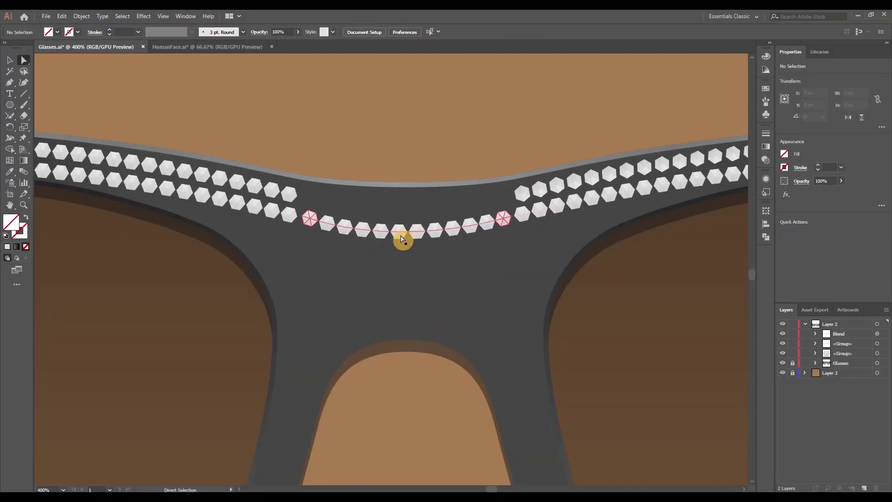
click(397, 323)
click(414, 233)
click(414, 259)
drag(309, 219, 306, 220)
scroll(515, 223, up, 3)
drag(478, 207, 483, 208)
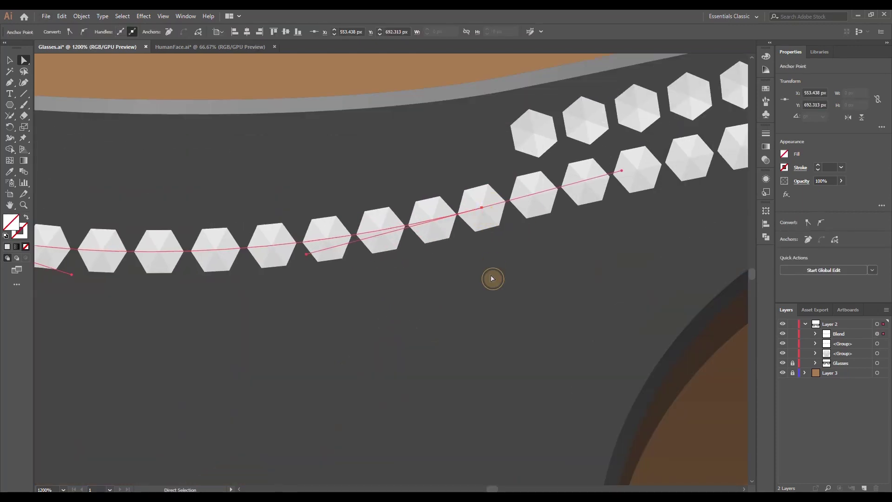
click(489, 276)
scroll(472, 287, down, 3)
Duplicate the curved hexagon blend and place the copy above it to join the upper rim rows across the bridge
click(398, 280)
click(10, 60)
key(ctrl+c)
key(ctrl+v)
key(Delete)
click(409, 280)
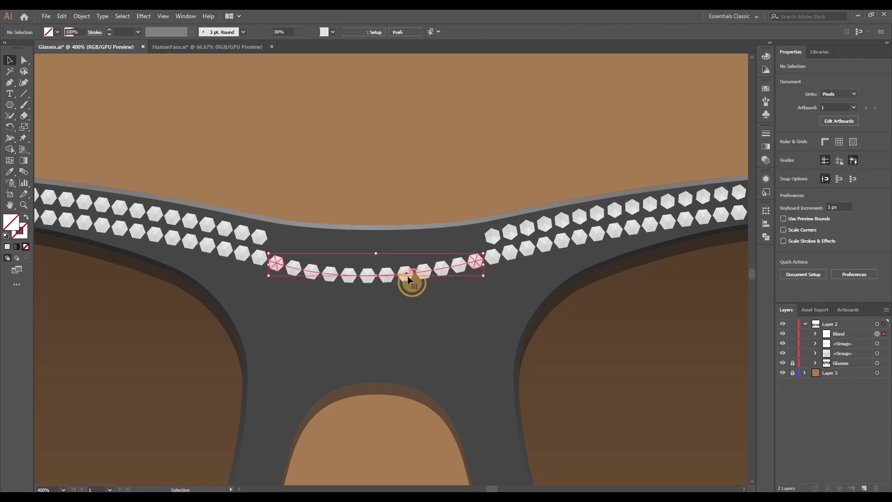
key(ctrl+c)
key(ctrl+v)
drag(394, 276, 381, 251)
click(389, 325)
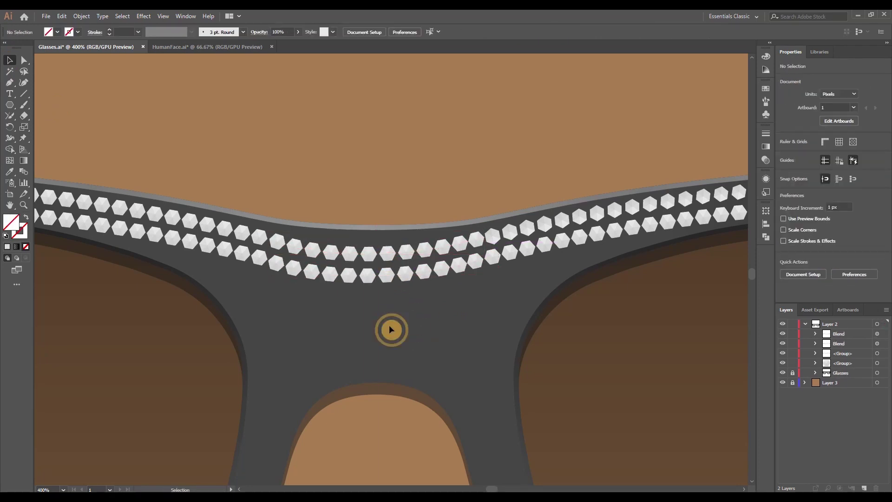
Expand both bridge hexagon blends into regular objects
click(877, 333)
shift+click(876, 344)
click(81, 16)
click(93, 115)
click(424, 319)
Group the two expanded bridge rows with the left and right rim hexagons into a single group
click(858, 344)
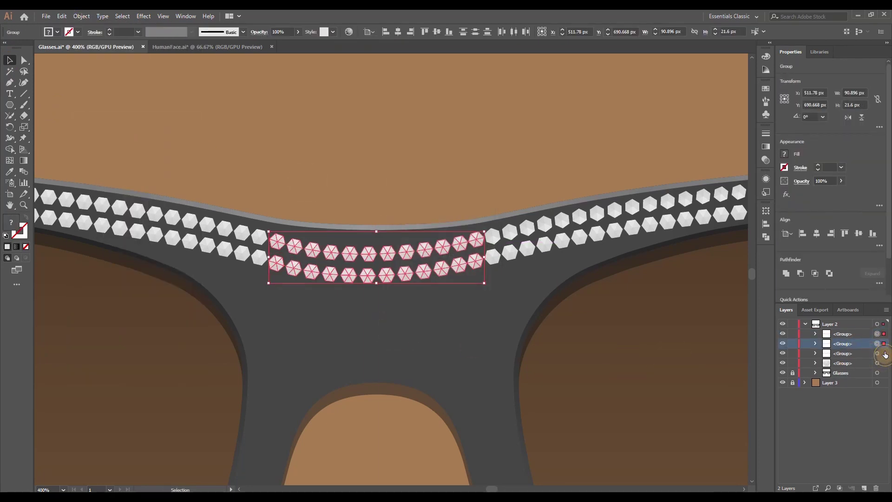
click(881, 353)
click(879, 334)
shift+click(879, 343)
drag(850, 343, 848, 355)
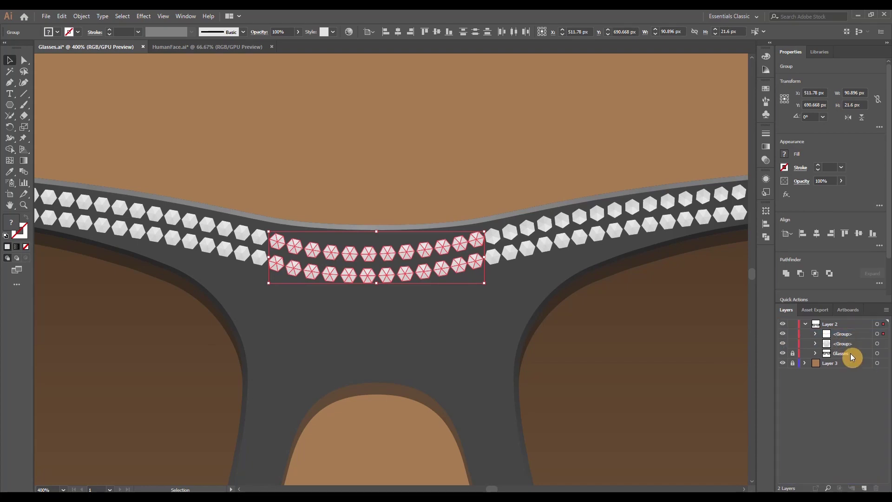
click(877, 334)
click(879, 343)
click(858, 346)
click(875, 488)
key(ctrl+shift+a)
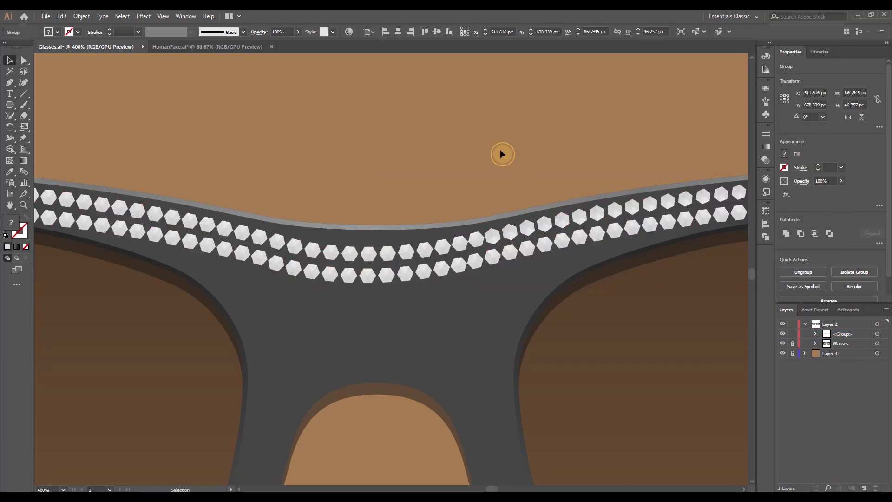
key(ctrl+0)
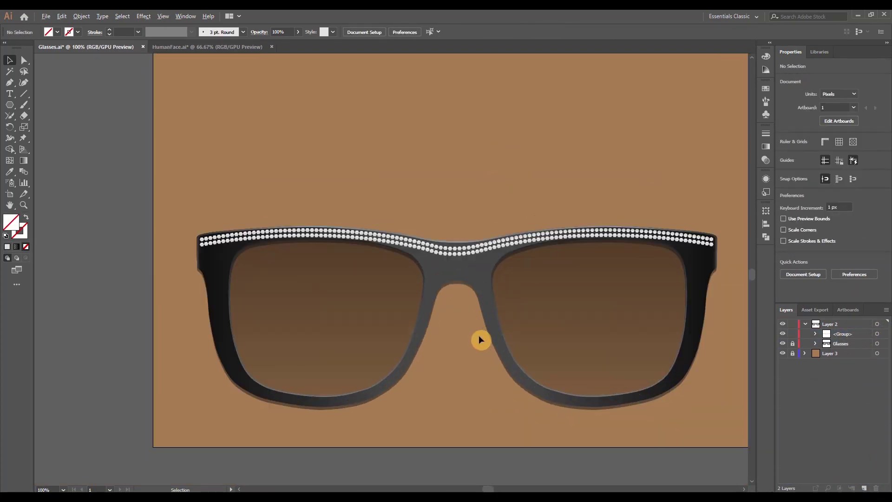
Rename the combined hexagon group as Diamonds
scroll(479, 336, up, 1)
double_click(856, 337)
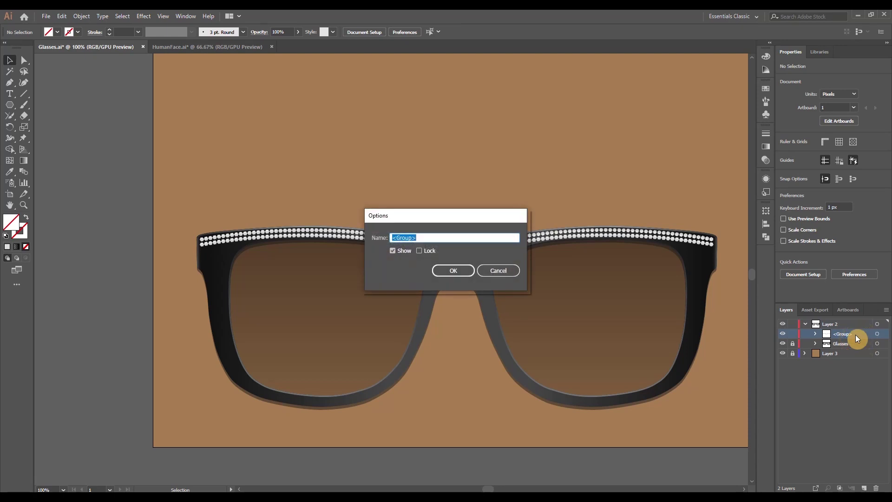
key(Return)
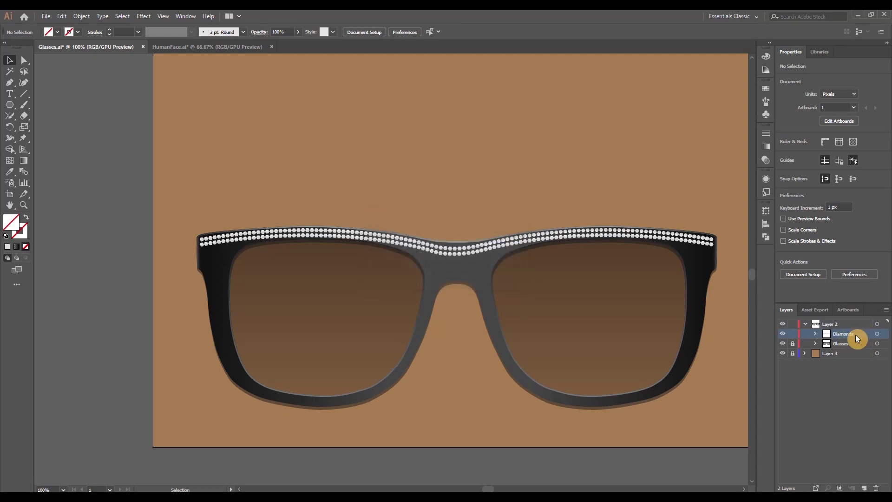
scroll(605, 374, right, 2)
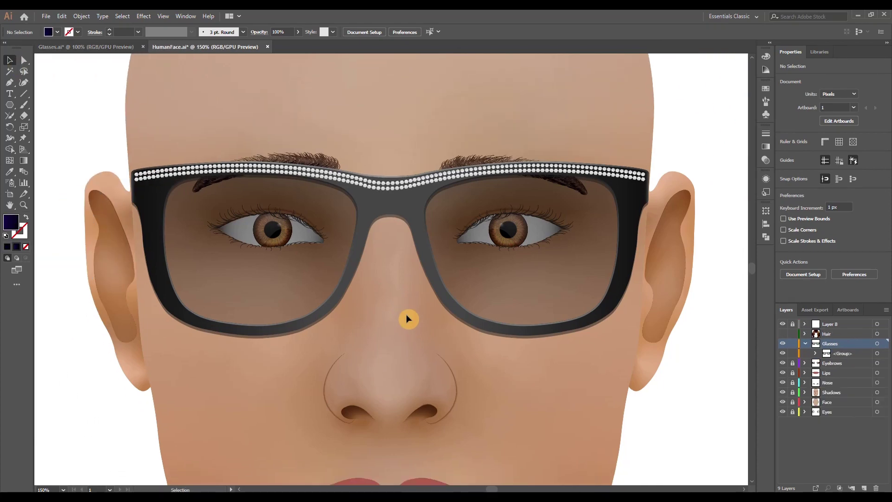
key(ctrl+minus)
key(ctrl+minus)
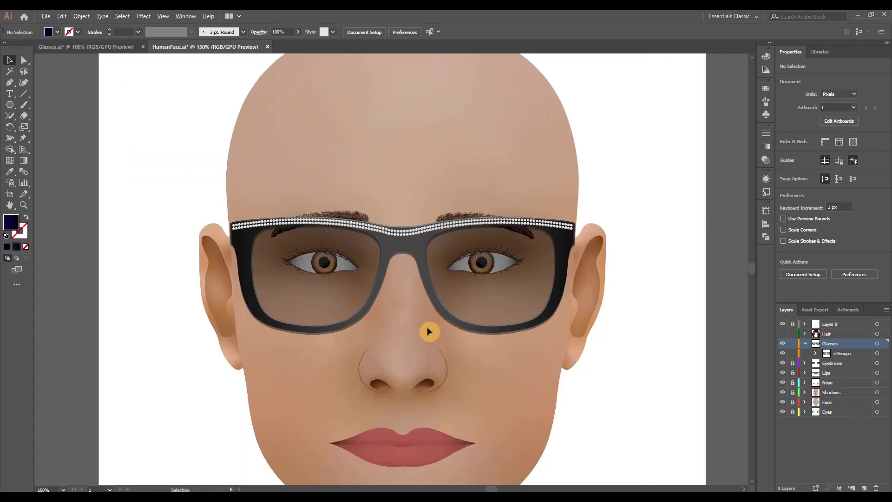
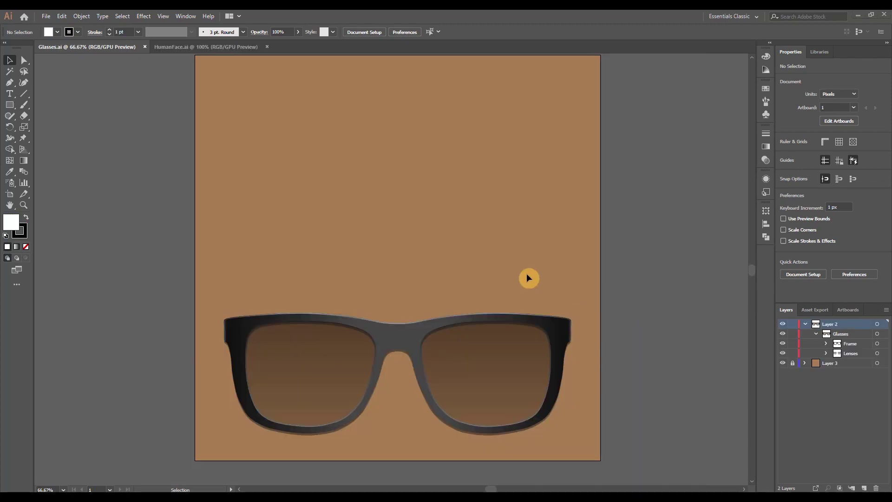
Draw a horizontal line about 451 px long above the right lens, with no fill and a 1 pt black stroke
click(24, 92)
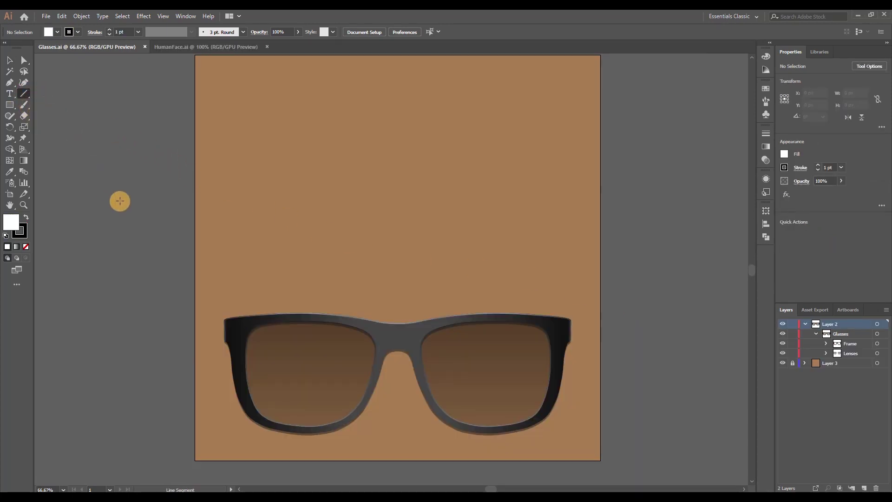
click(784, 153)
click(686, 186)
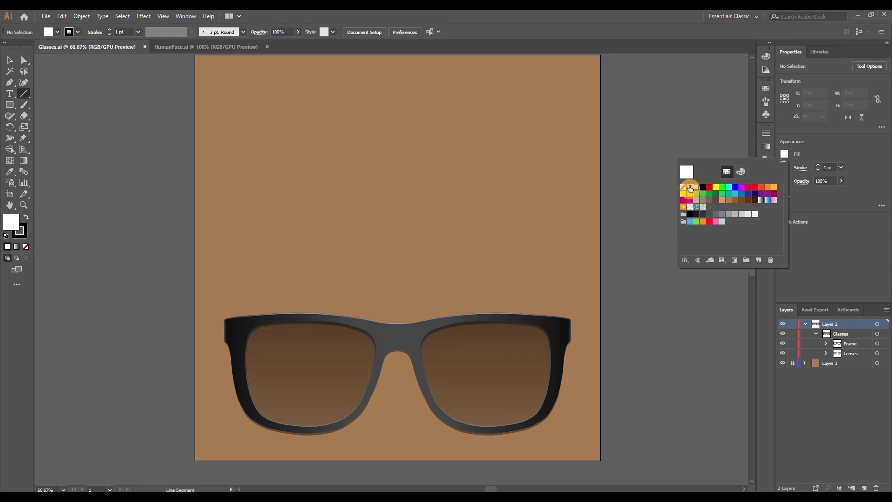
click(807, 171)
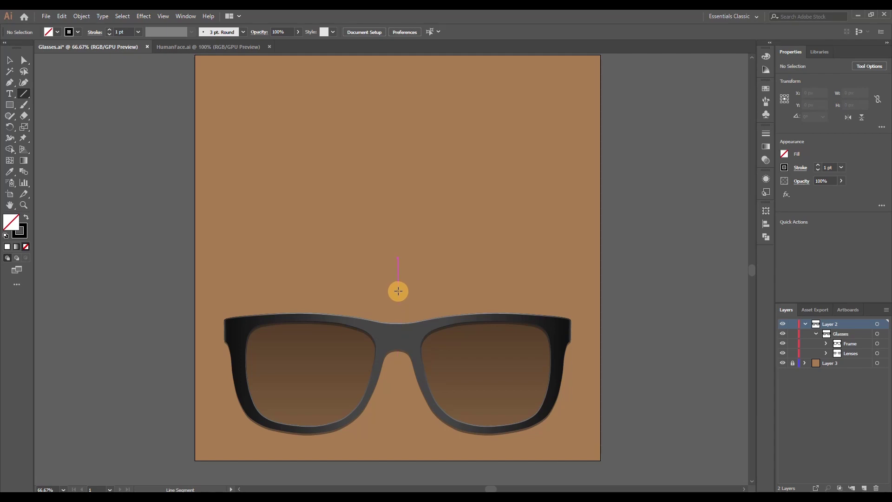
drag(398, 291, 576, 291)
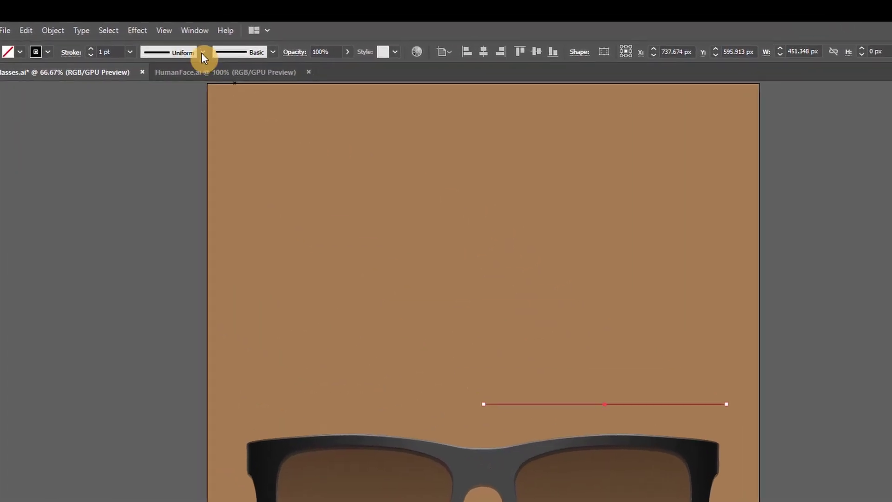
Apply the variable width profile with two bulges and a narrow middle to the line
click(191, 31)
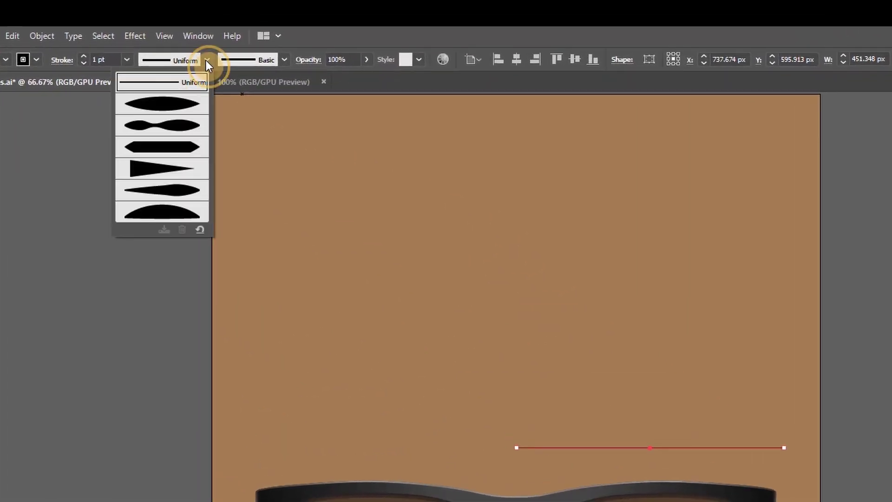
click(185, 126)
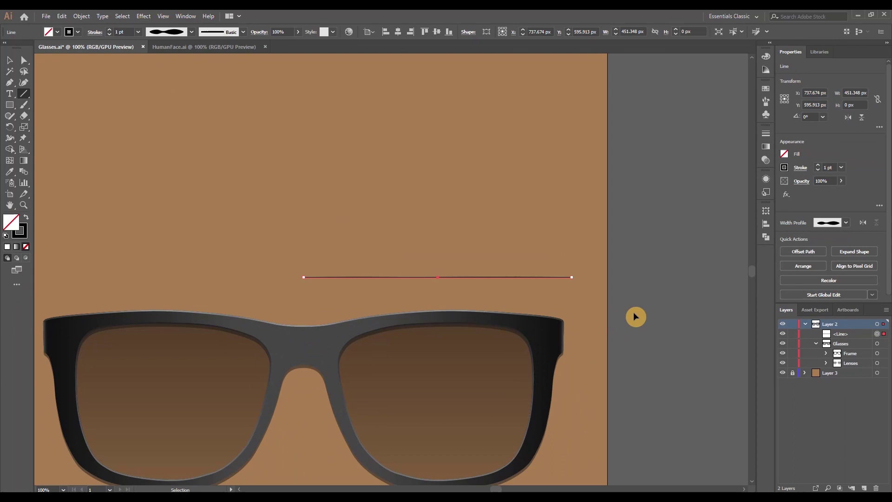
ctrl+click(634, 314)
scroll(455, 303, up, 3)
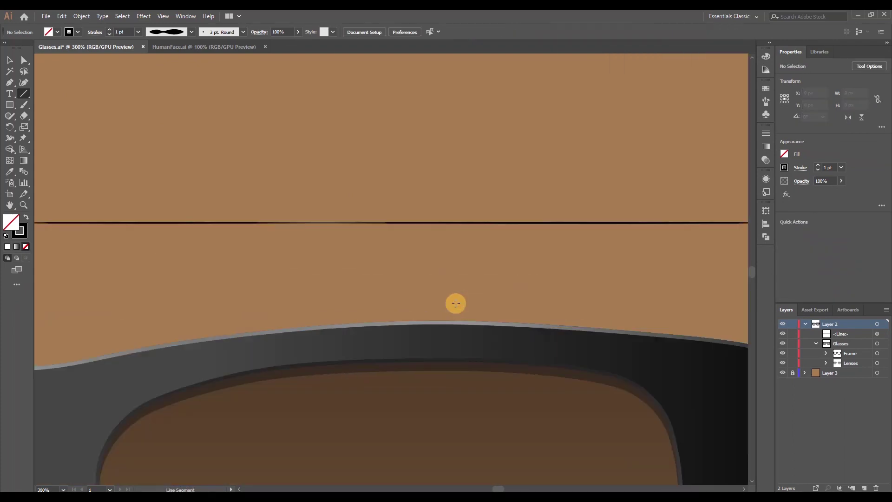
scroll(455, 303, down, 3)
drag(443, 302, 463, 302)
click(10, 61)
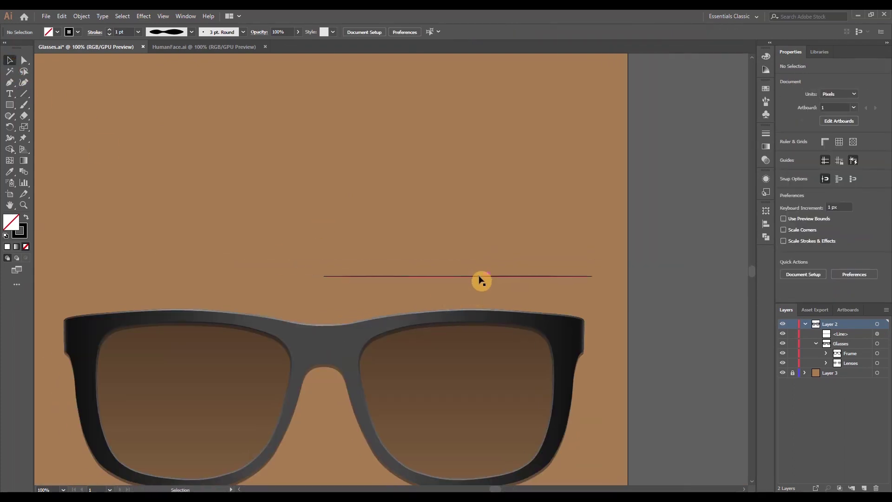
Apply a Distort & Transform > Transform effect to the line with 100 copies and a 4 px vertical move
click(479, 277)
scroll(481, 276, down, 1)
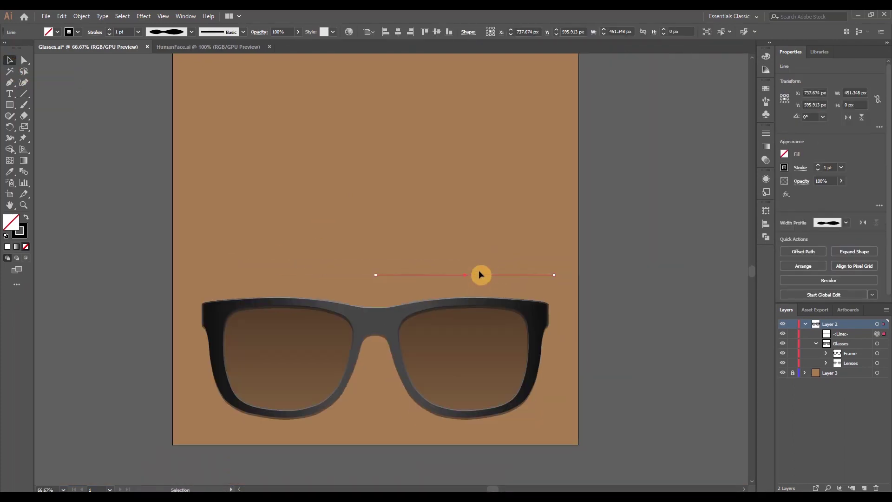
click(144, 16)
mouse_move(210, 94)
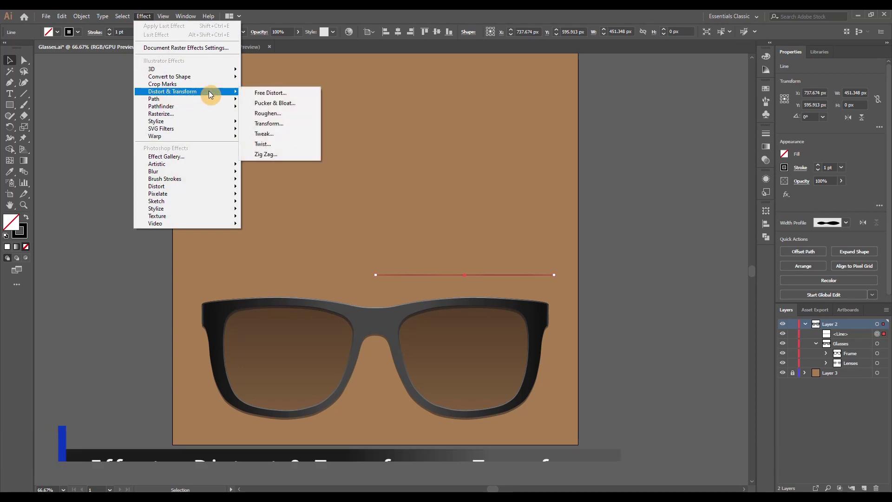
click(284, 123)
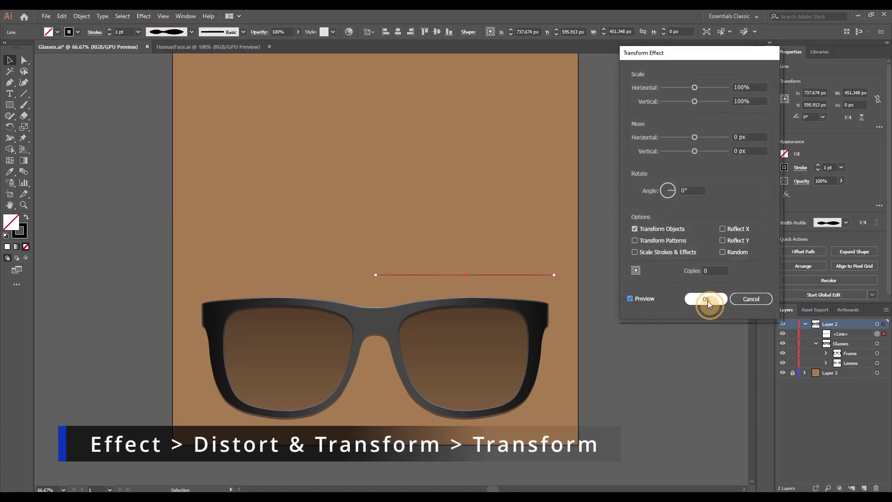
click(719, 271)
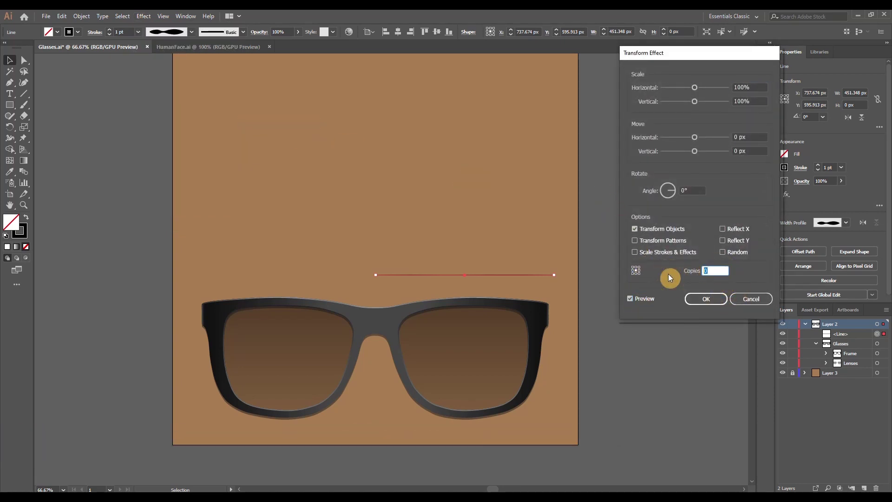
text(100)
drag(748, 151, 712, 151)
key(Up)
key(Up)
key(Up)
key(Up)
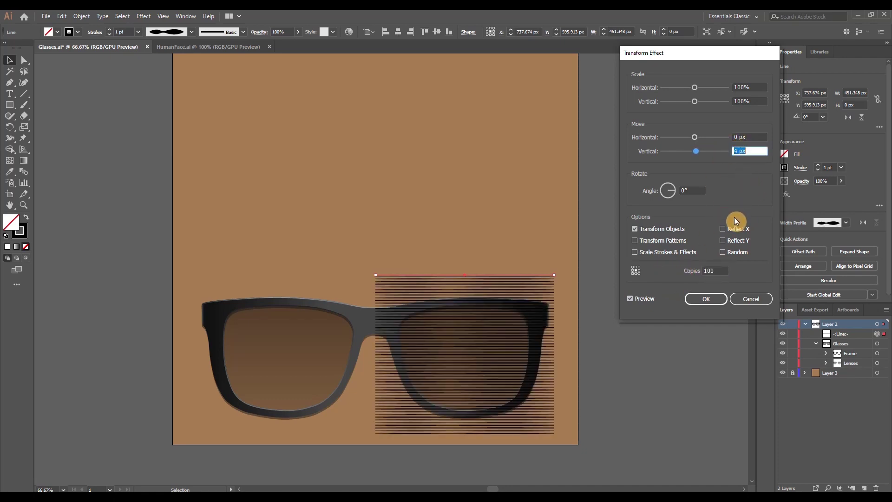
click(707, 300)
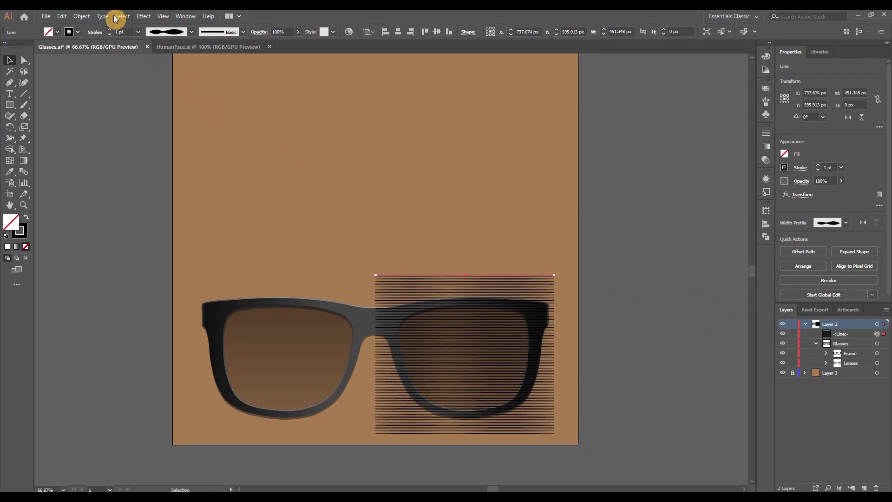
Expand the appearance of the repeated lines and move the stack above the glasses
click(79, 16)
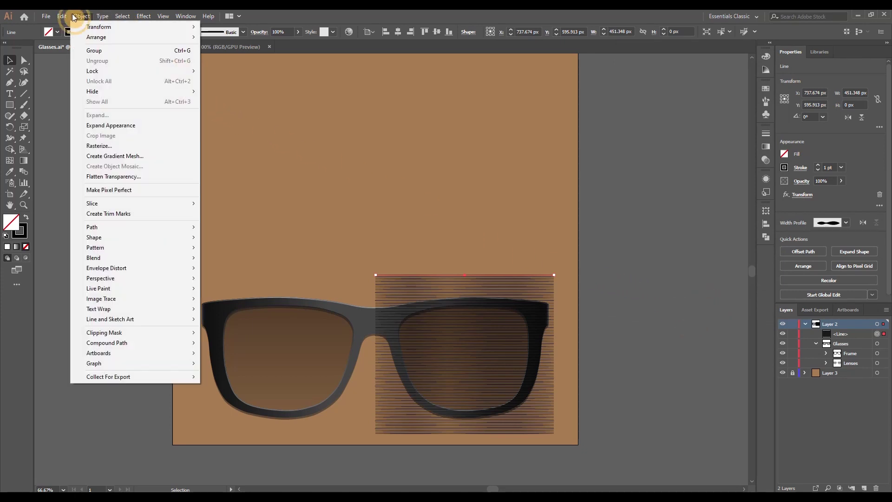
click(101, 126)
drag(464, 324, 464, 169)
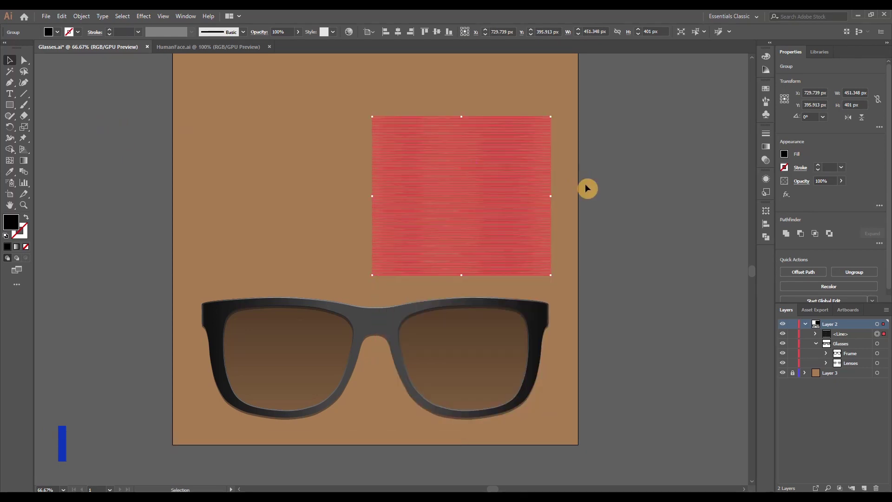
key(ctrl+h)
key(ctrl+1)
key(ctrl+h)
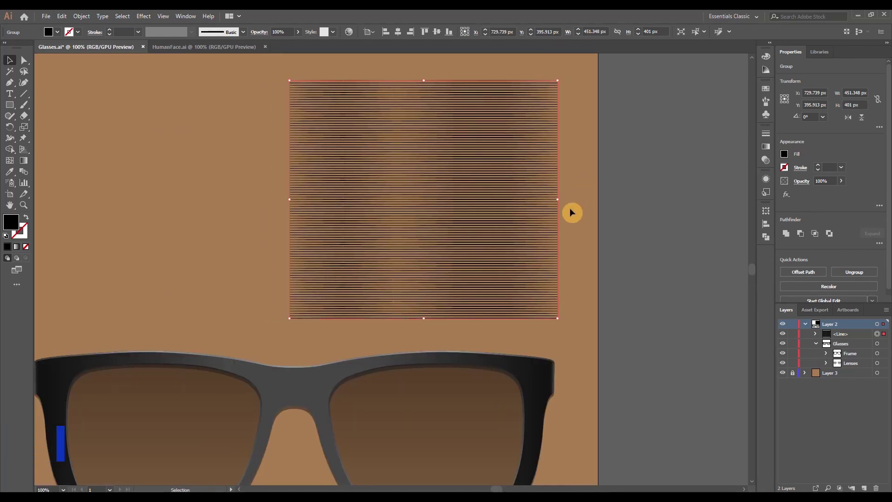
Ungroup the line stack and randomize the lines with Transform Each, using a 2 px horizontal and 3 px vertical move
click(81, 16)
click(92, 61)
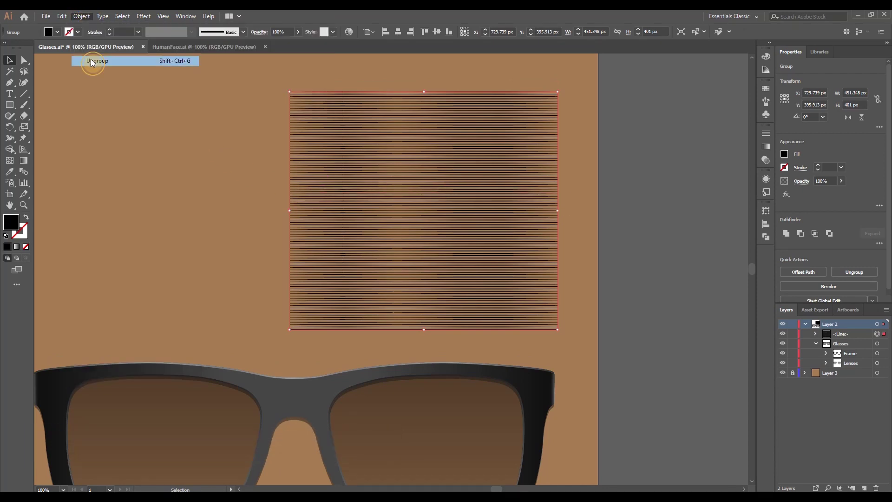
click(83, 17)
mouse_move(195, 31)
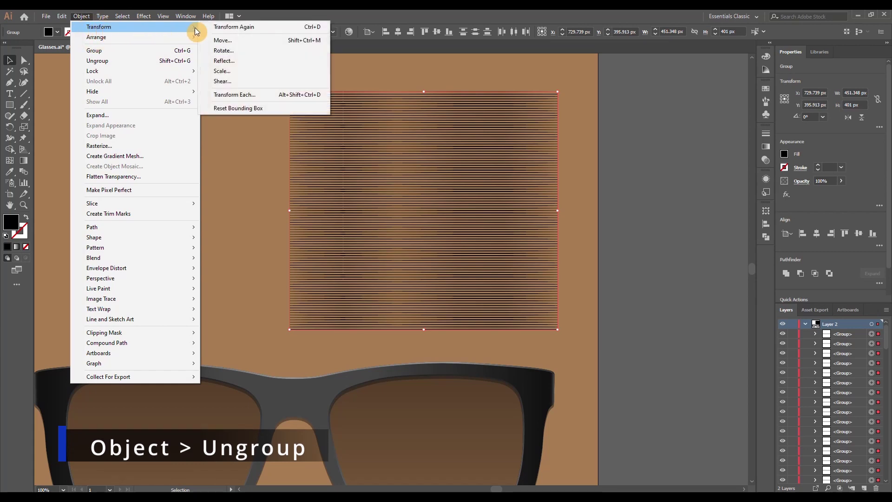
click(238, 100)
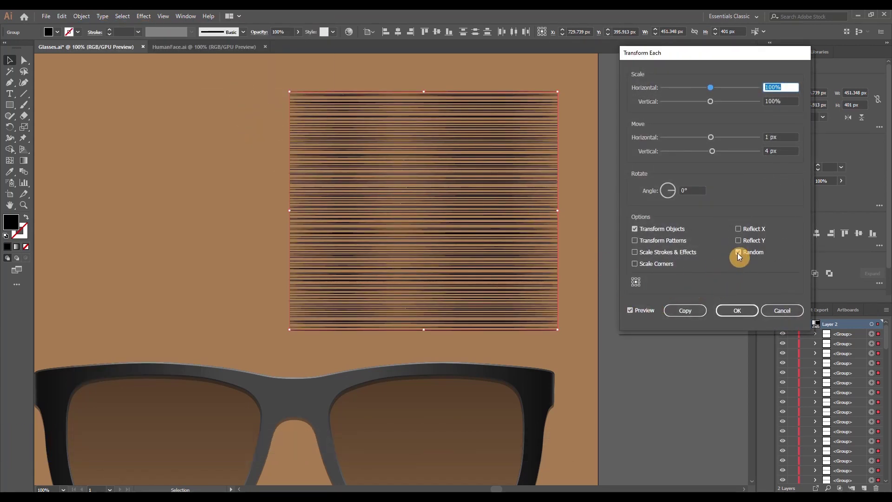
click(784, 137)
key(Up)
key(Down)
key(Up)
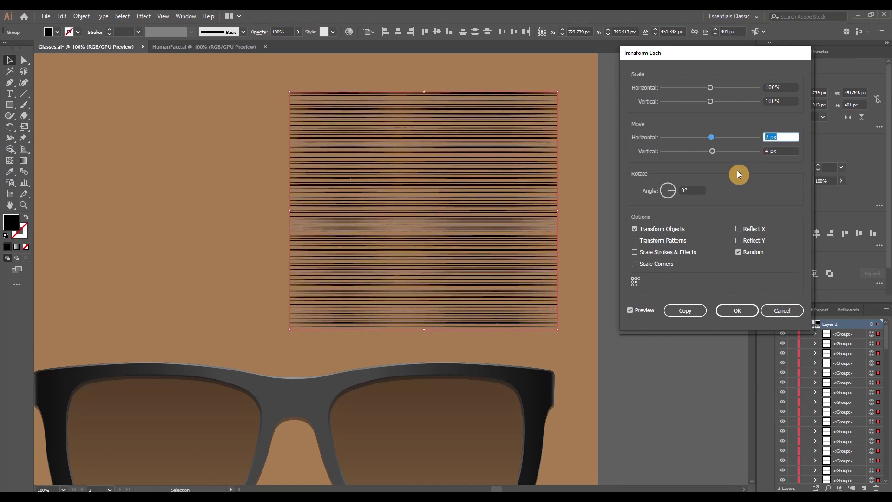
key(Down)
key(Up)
key(Tab)
key(Up)
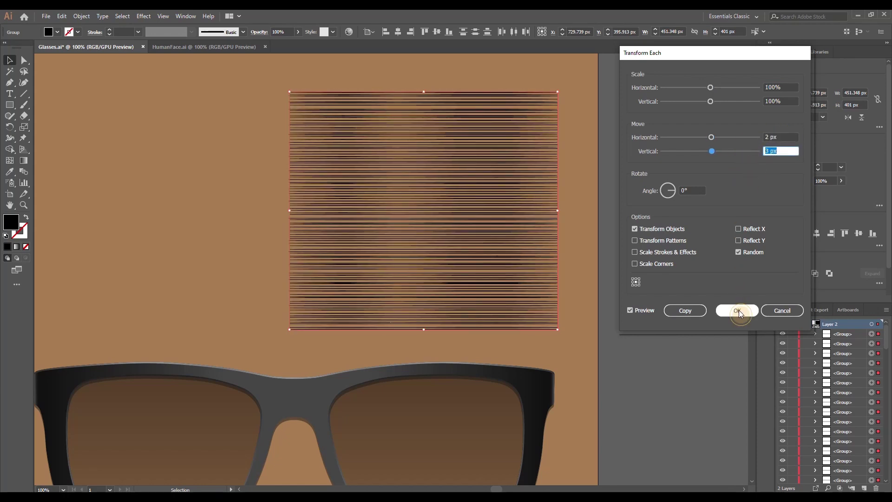
click(737, 311)
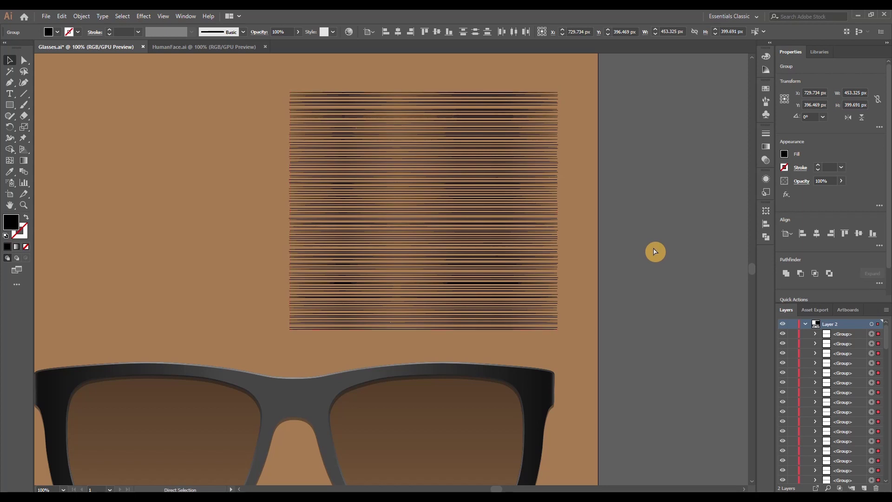
Group the randomized lines again and set the Warp tool's intensity to 10%
key(ctrl+g)
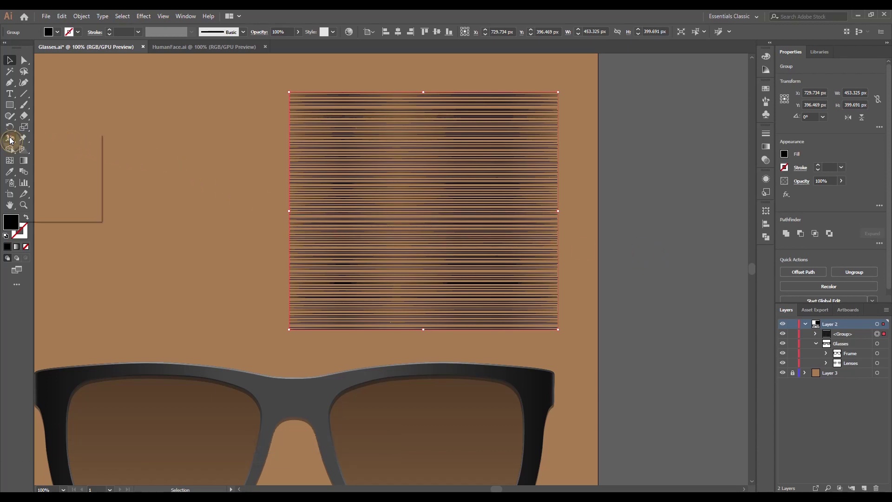
drag(10, 140, 56, 152)
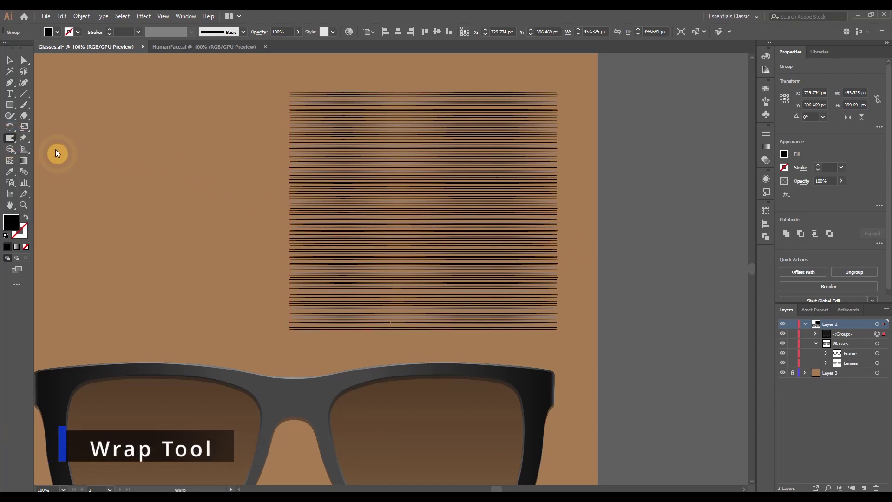
double_click(9, 139)
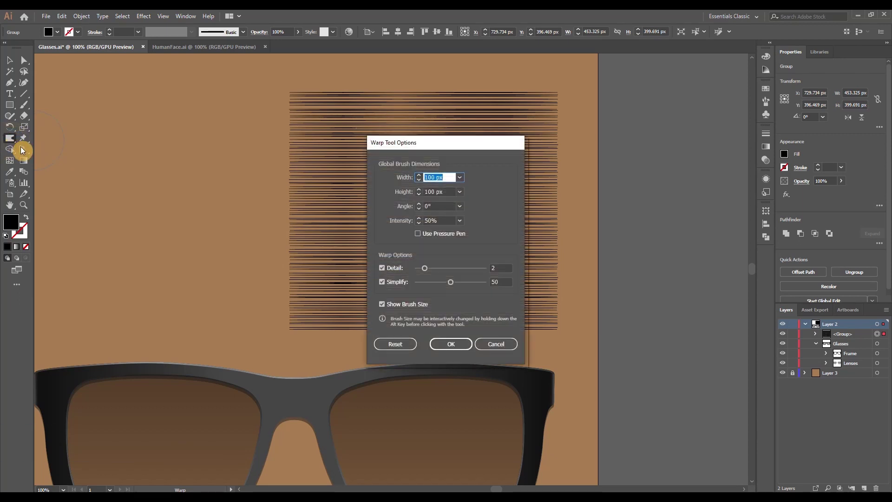
double_click(435, 220)
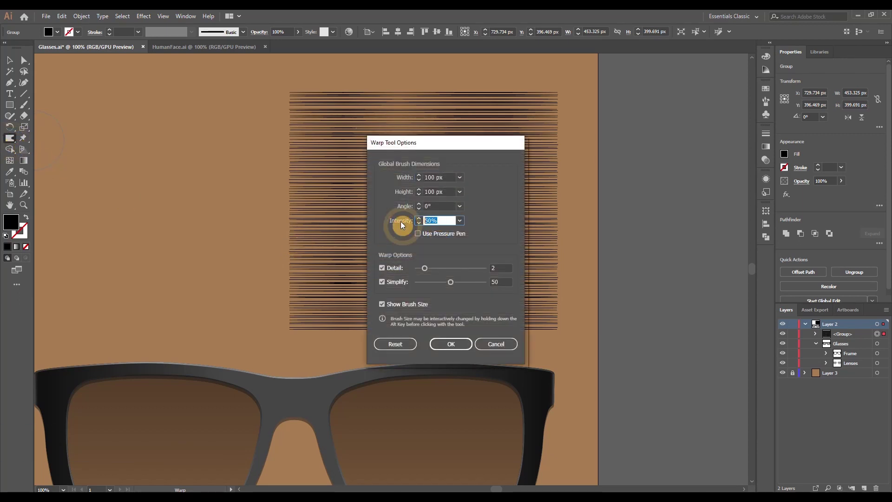
text(10)
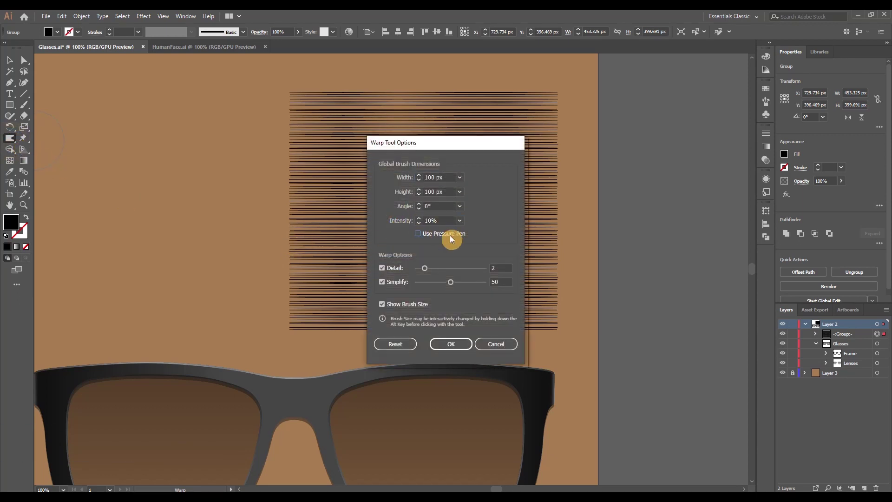
click(454, 343)
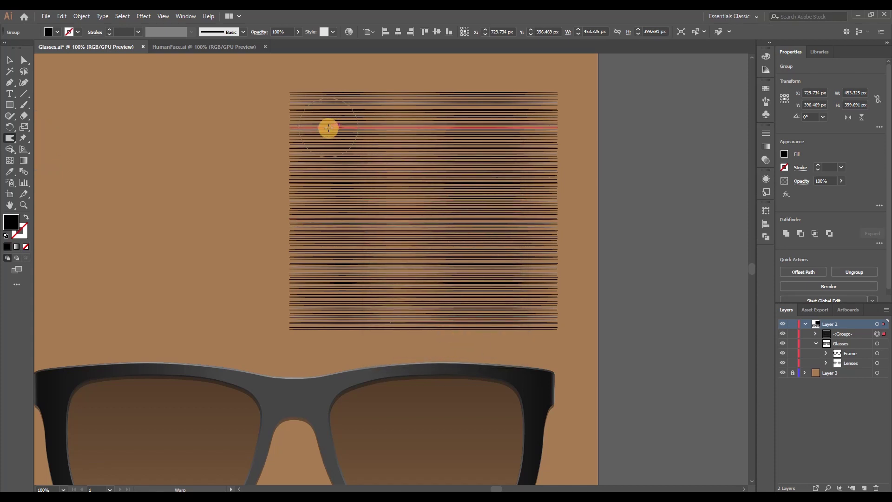
Warp the grouped lines with back-and-forth strokes across the whole stack to make them gently wavy
mouse_move(329, 127)
mouse_down()
mouse_move(328, 113)
mouse_move(357, 118)
mouse_up()
mouse_move(361, 121)
mouse_down()
mouse_move(383, 135)
mouse_move(400, 108)
mouse_move(436, 126)
mouse_move(451, 108)
mouse_move(423, 99)
mouse_move(408, 107)
mouse_move(472, 123)
mouse_move(530, 119)
mouse_up()
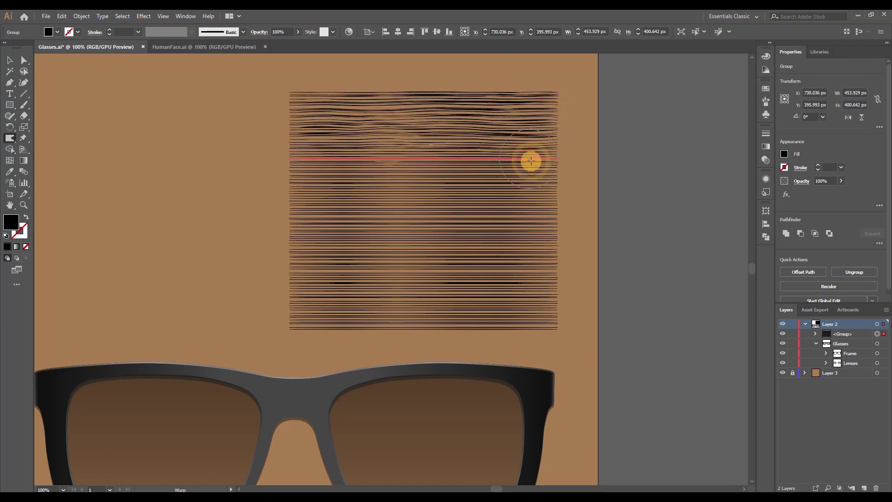
mouse_move(531, 161)
mouse_down()
mouse_move(413, 169)
mouse_move(306, 162)
mouse_move(386, 192)
mouse_move(504, 209)
mouse_move(303, 218)
mouse_move(383, 244)
mouse_move(418, 146)
mouse_up()
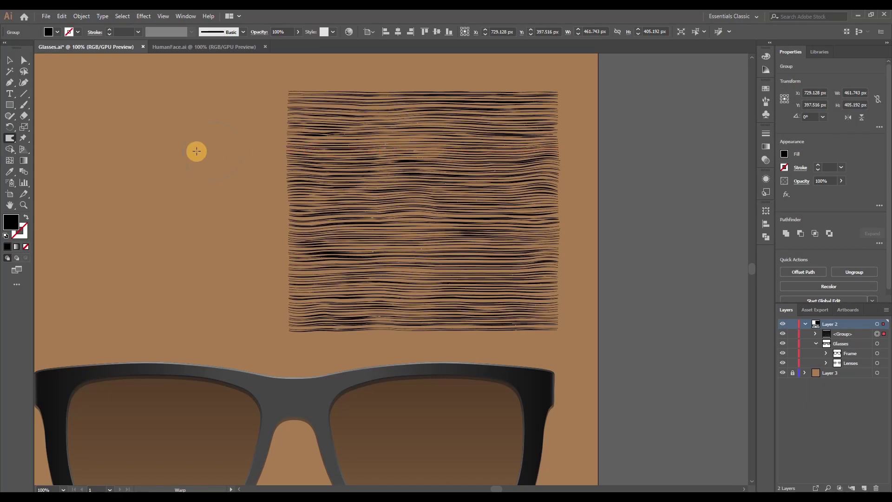
Distort the wavy lines further with Twirl tool strokes down through the stack
click(16, 140)
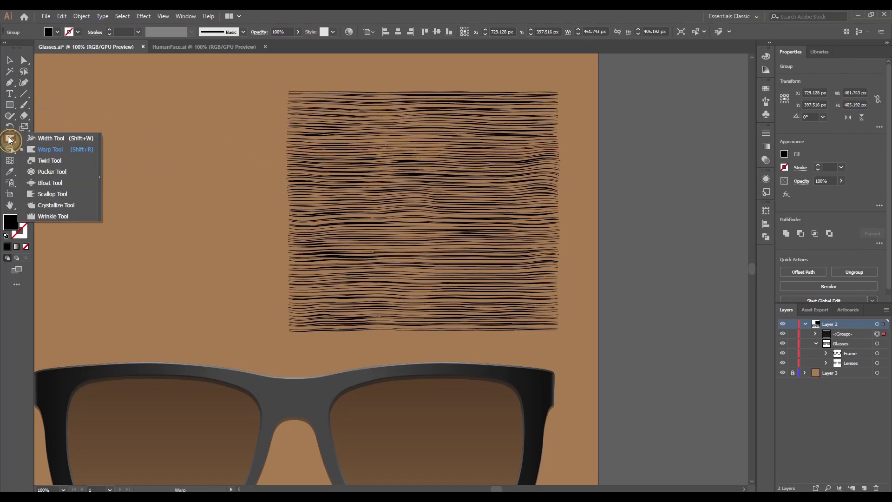
click(61, 161)
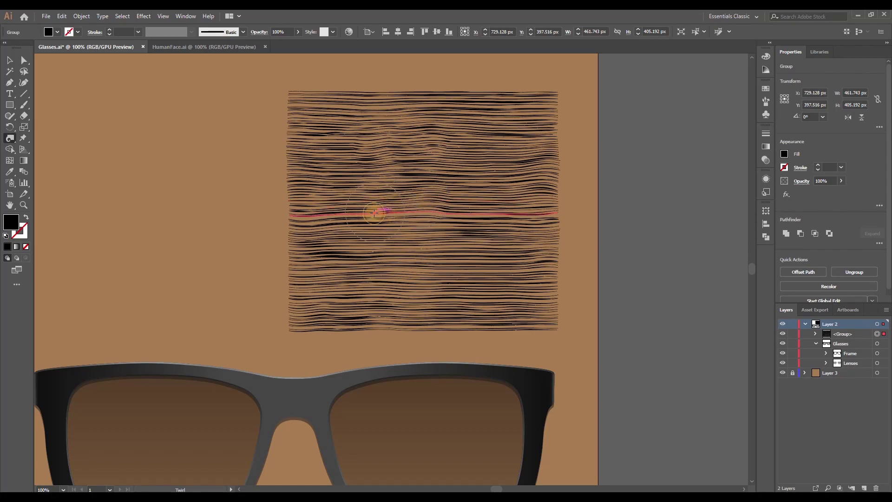
mouse_move(374, 213)
mouse_down()
mouse_move(434, 278)
mouse_move(398, 302)
mouse_move(302, 312)
mouse_up()
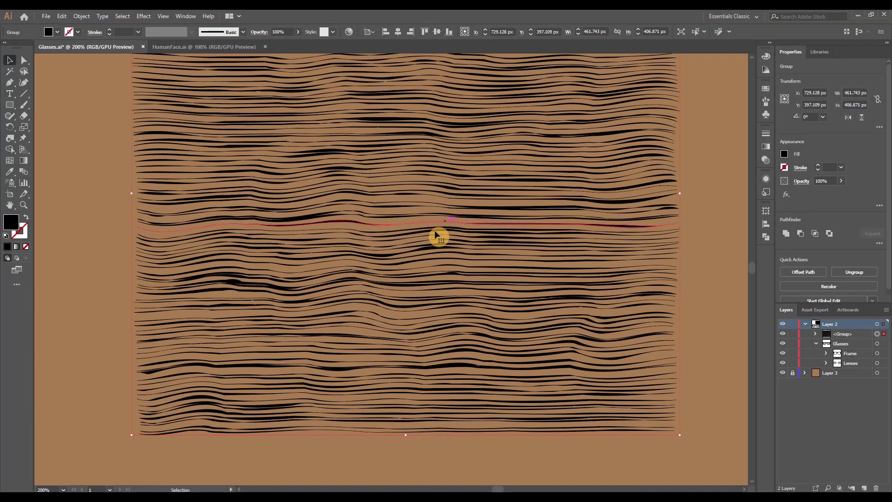
Change the fill of the wavy line group to white and deselect it
scroll(441, 278, up, 5)
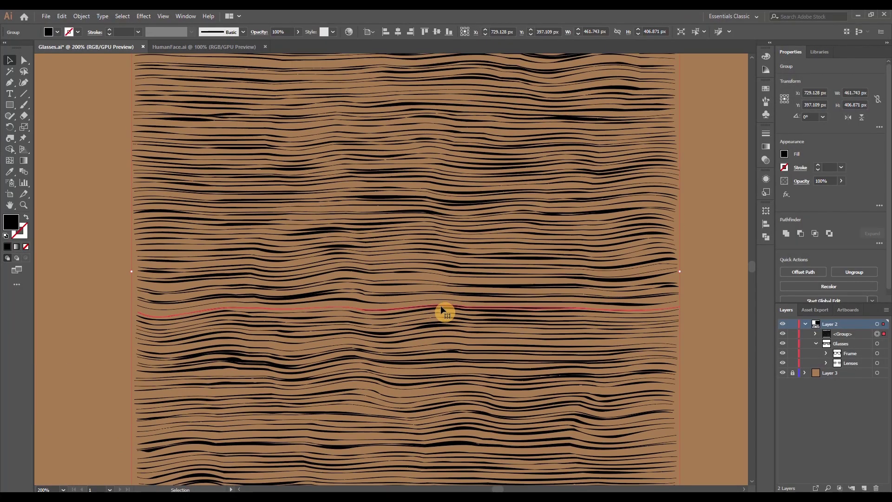
scroll(441, 307, up, 2)
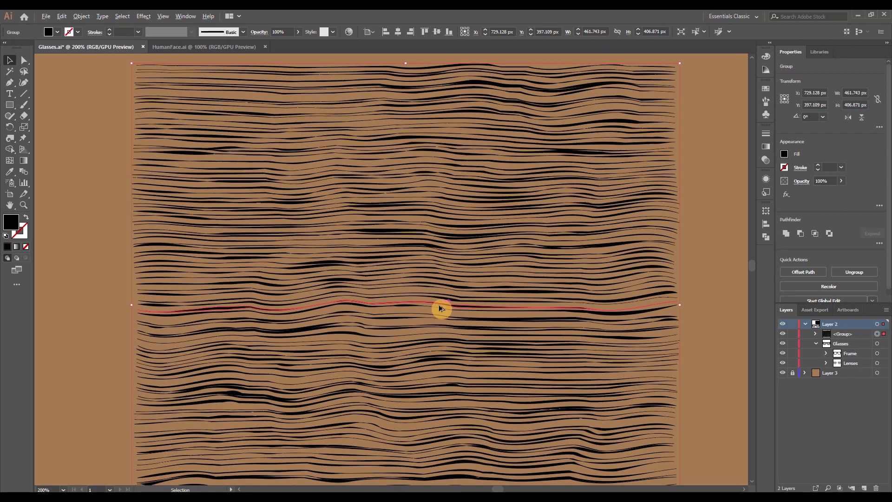
key(ctrl+0)
click(784, 154)
click(696, 189)
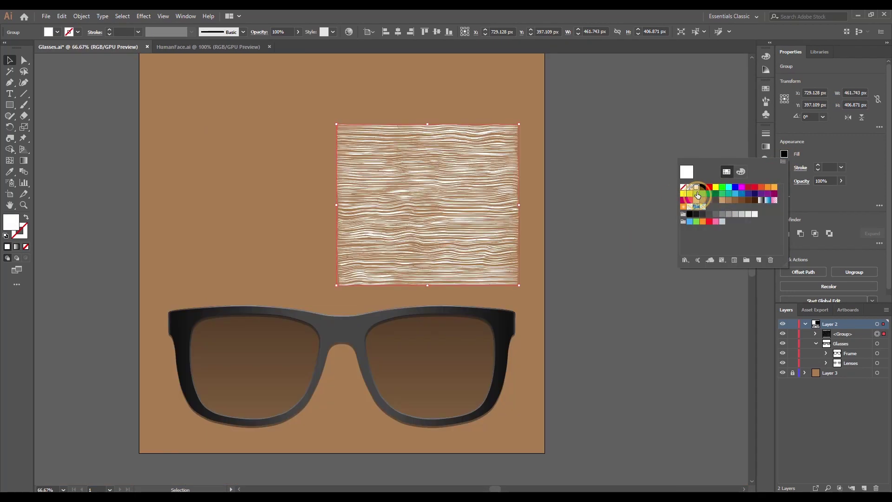
click(607, 243)
click(583, 284)
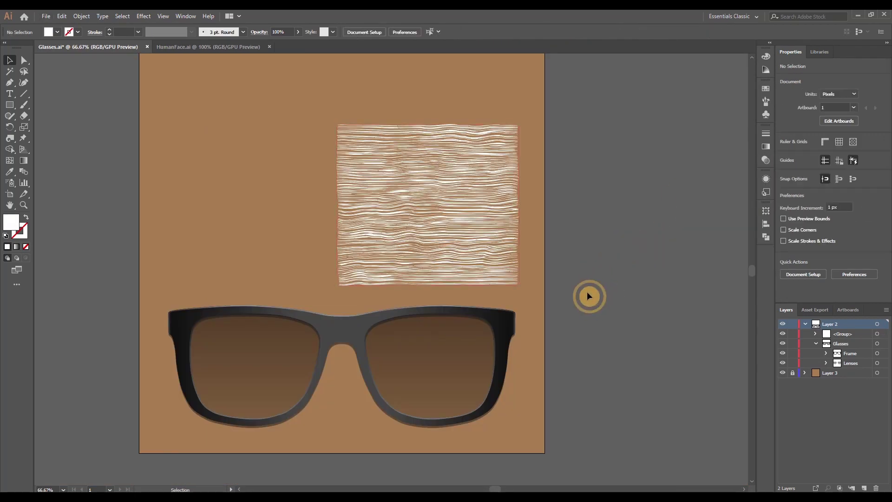
Copy the main gradient-filled compound path inside the Frame group and paste a duplicate of it
scroll(572, 302, up, 2)
scroll(558, 312, down, 2)
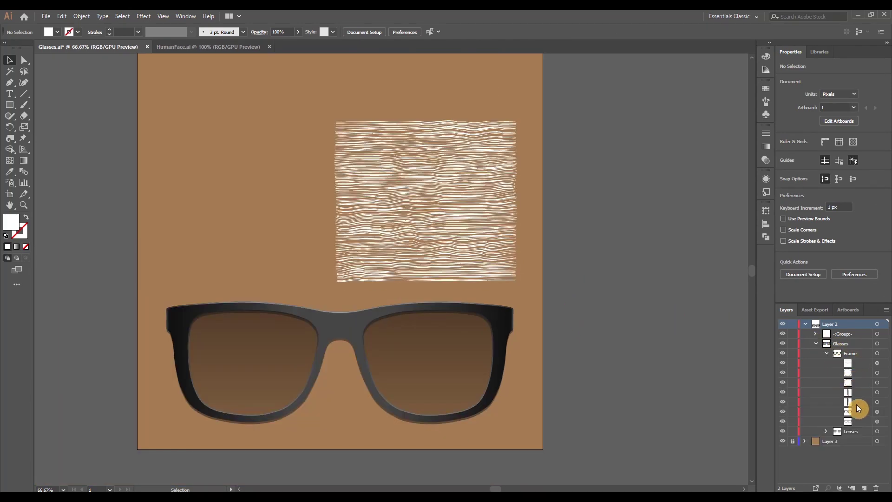
click(857, 411)
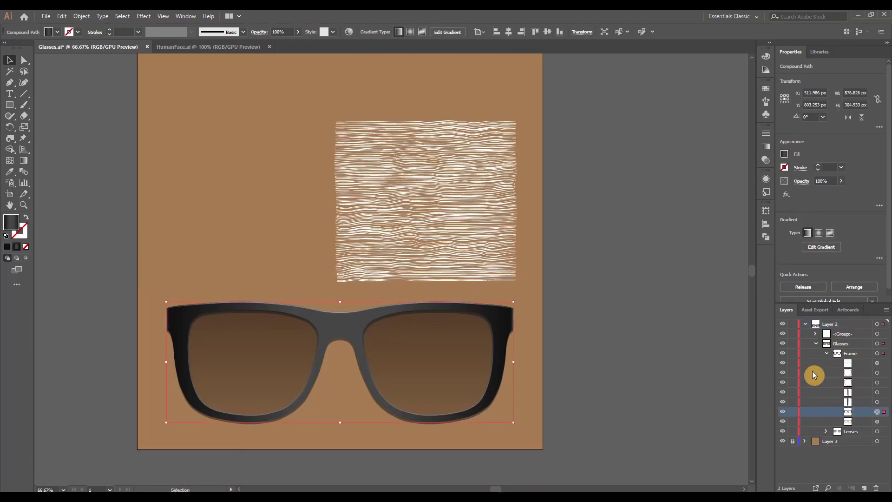
click(827, 355)
key(ctrl+c)
key(ctrl+v)
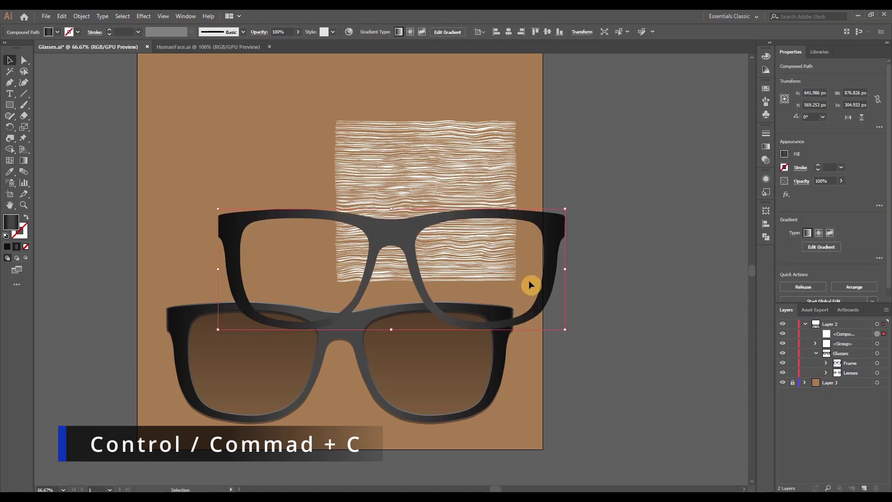
Move the pasted frame shape off the artboard onto the empty canvas to its right
drag(383, 233, 642, 174)
drag(666, 324, 424, 322)
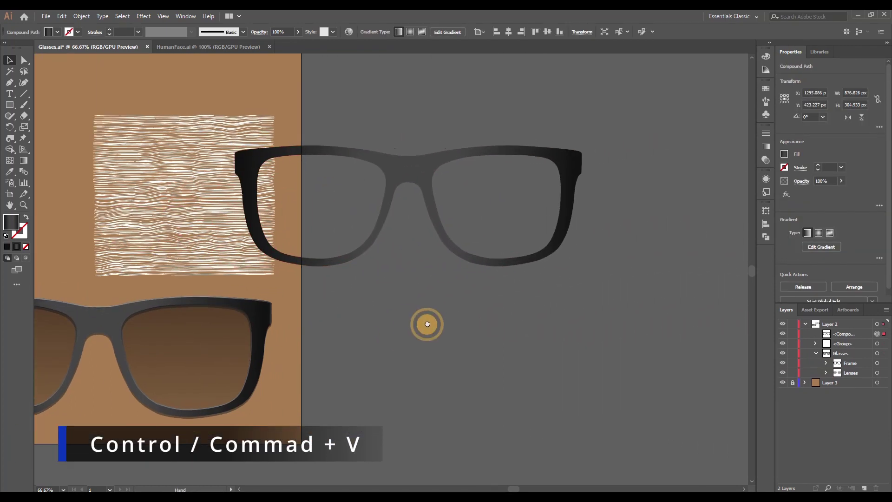
drag(405, 173, 530, 172)
click(579, 297)
drag(581, 295, 478, 293)
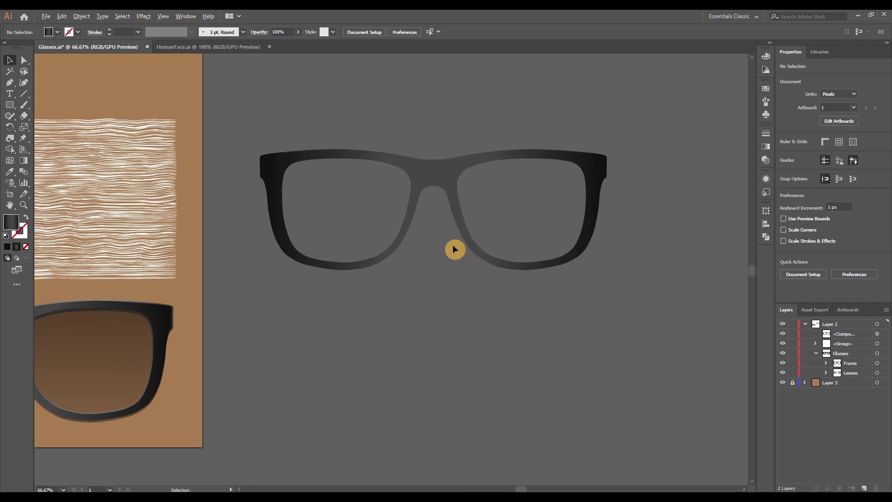
Show the rulers and place a vertical guide through the bridge's centre anchor point on the copied frame, at X 1607.23 px
scroll(454, 249, up, 1)
scroll(449, 265, up, 2)
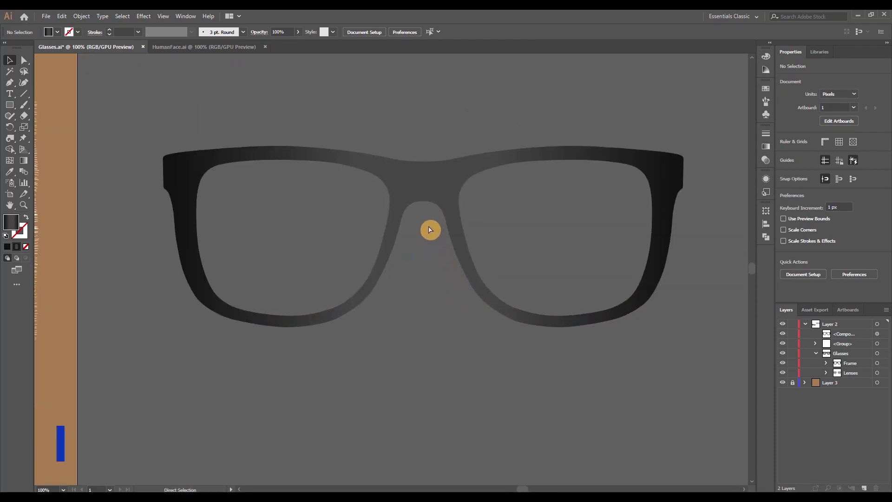
key(ctrl+r)
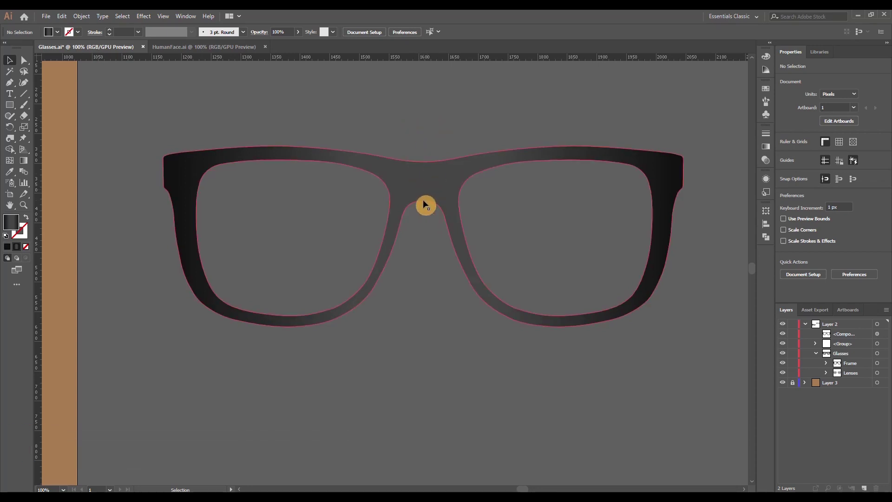
click(24, 60)
click(424, 205)
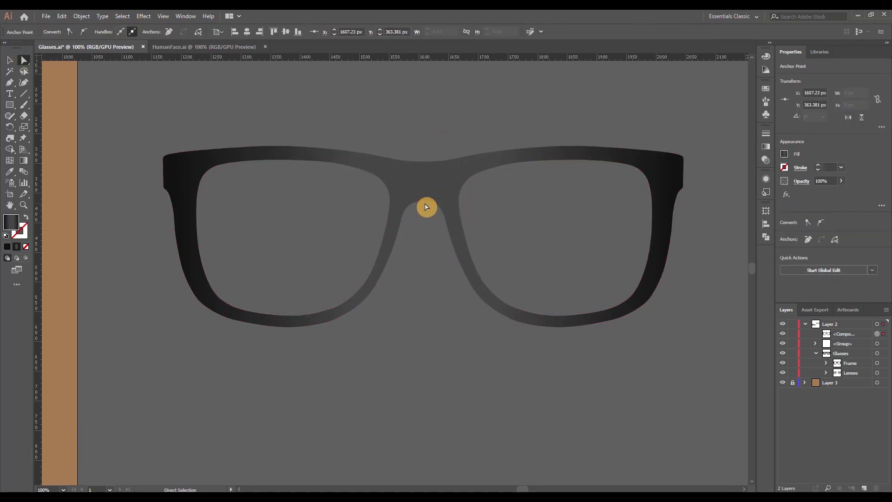
scroll(424, 205, up, 3)
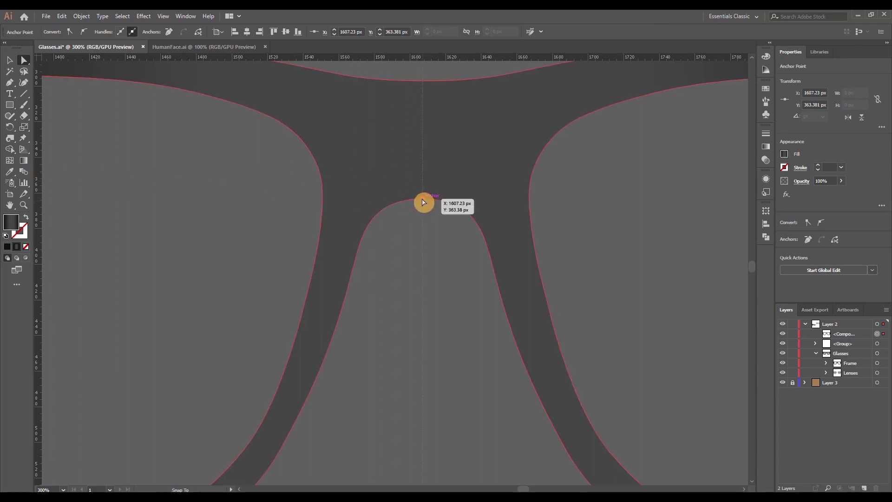
drag(423, 201, 423, 201)
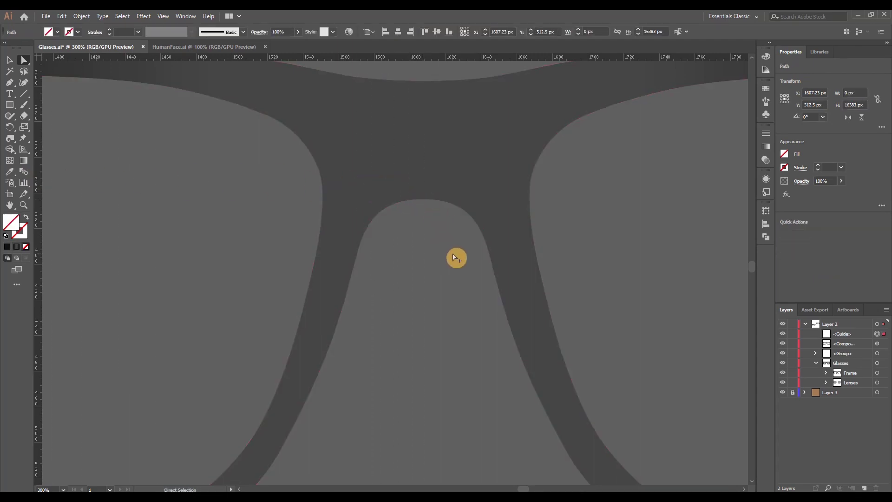
key(ctrl+1)
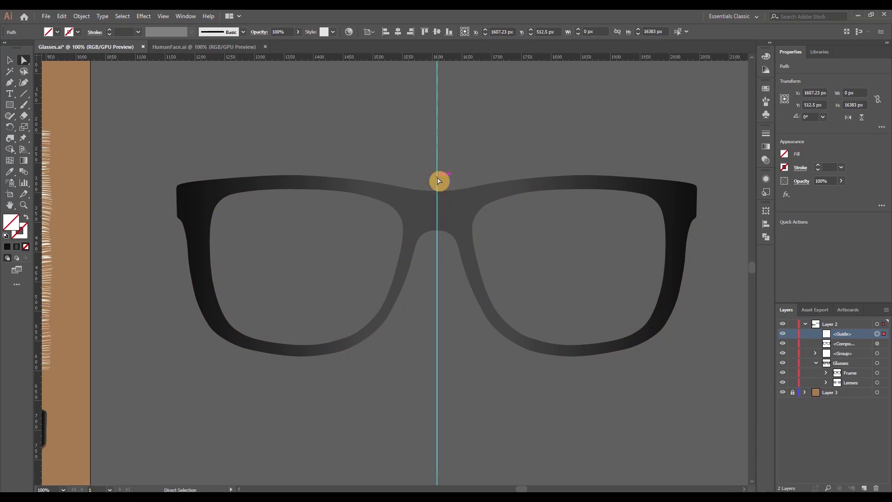
key(ctrl+minus)
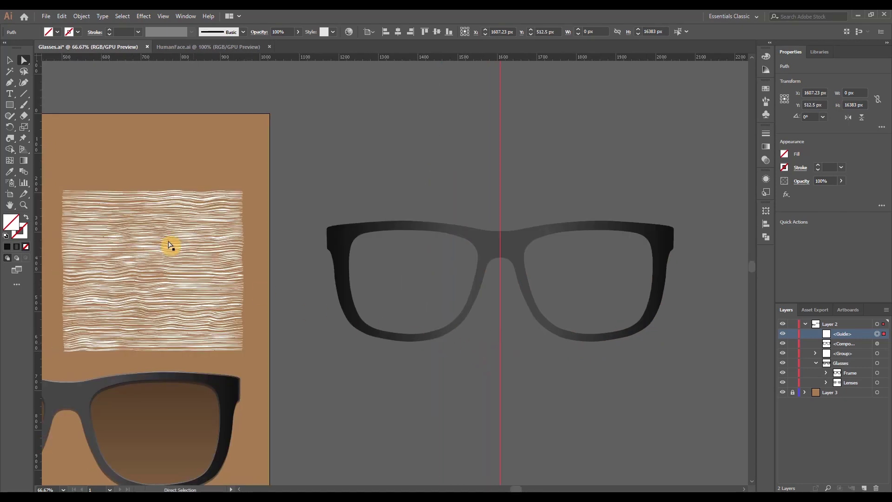
click(170, 265)
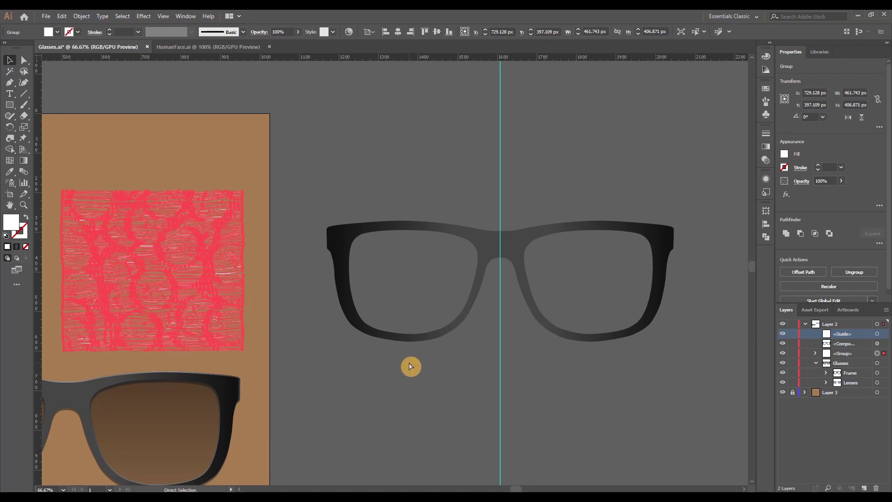
click(601, 375)
scroll(669, 372, right, 5)
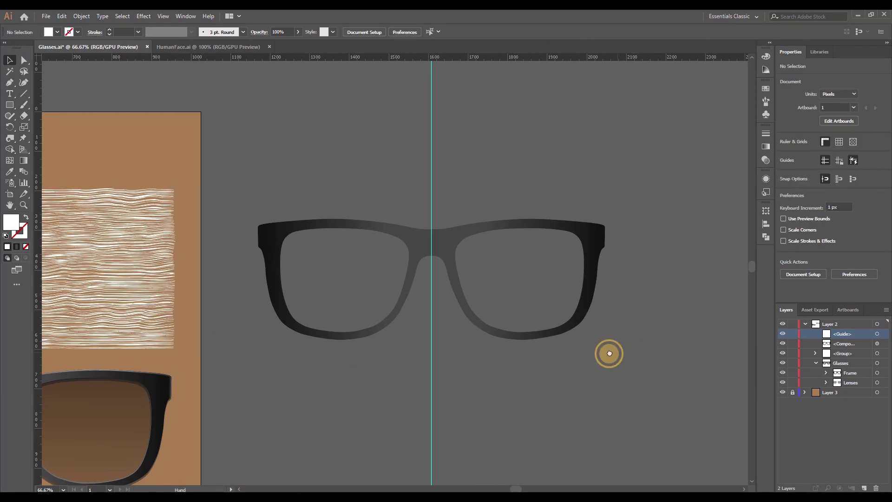
Make an opacity mask for the copied frame shape and start editing the mask
click(562, 240)
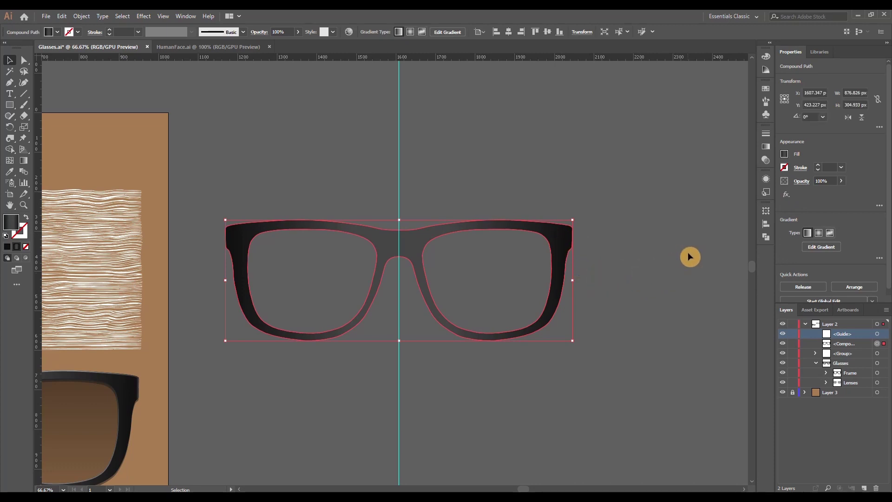
click(765, 164)
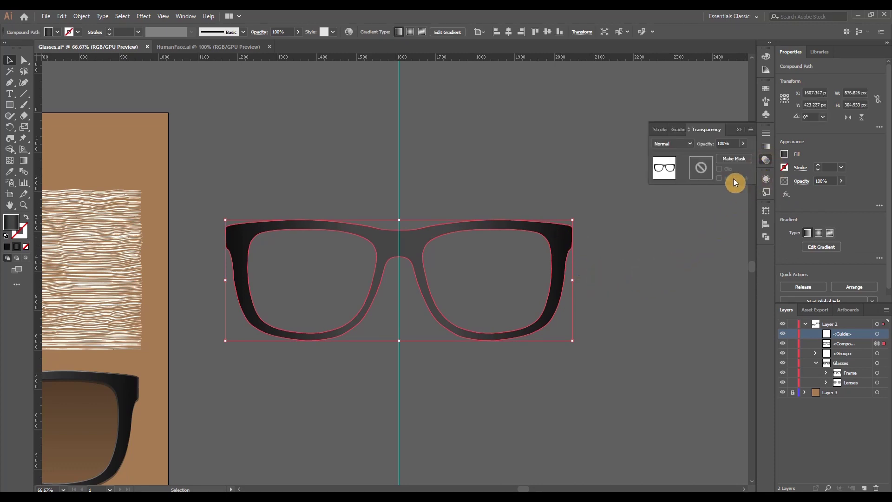
click(722, 161)
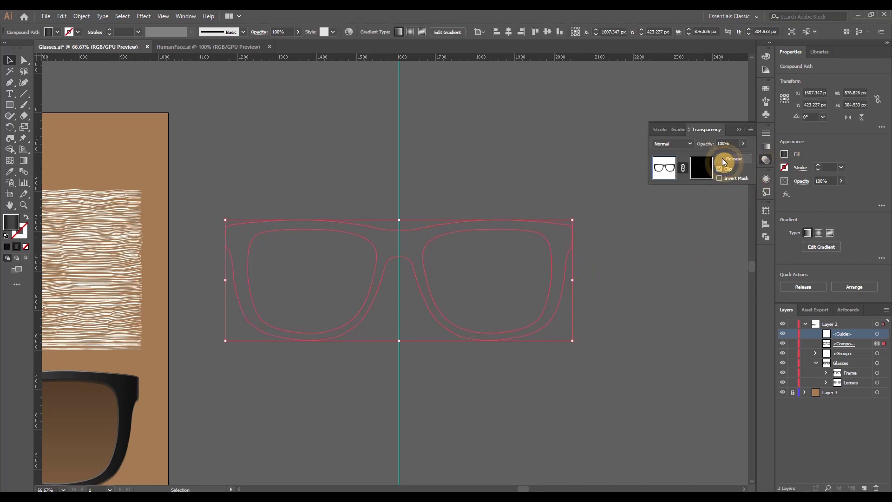
click(701, 171)
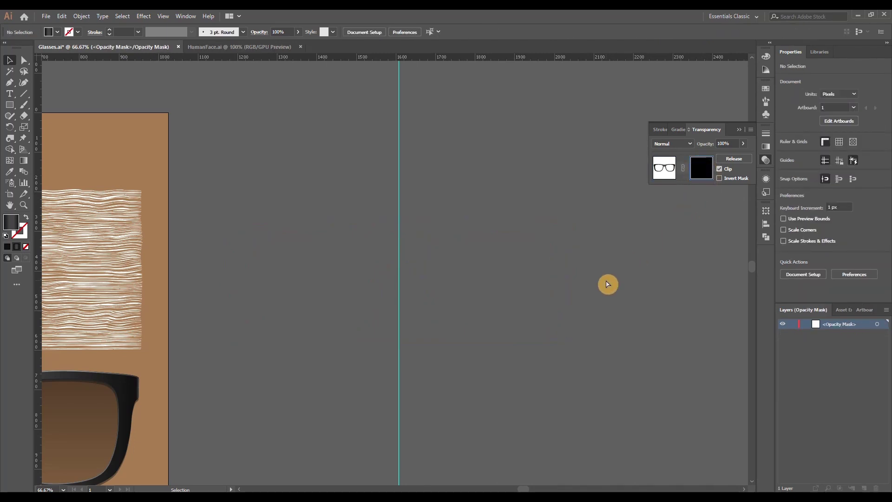
Paste the wavy-line group into the mask, reduce its height to about 376.7 px and place it over the frame's right half against the guide
key(ctrl+v)
mouse_move(390, 261)
mouse_down()
mouse_move(372, 258)
mouse_move(449, 263)
mouse_move(468, 280)
mouse_up()
key(ctrl+1)
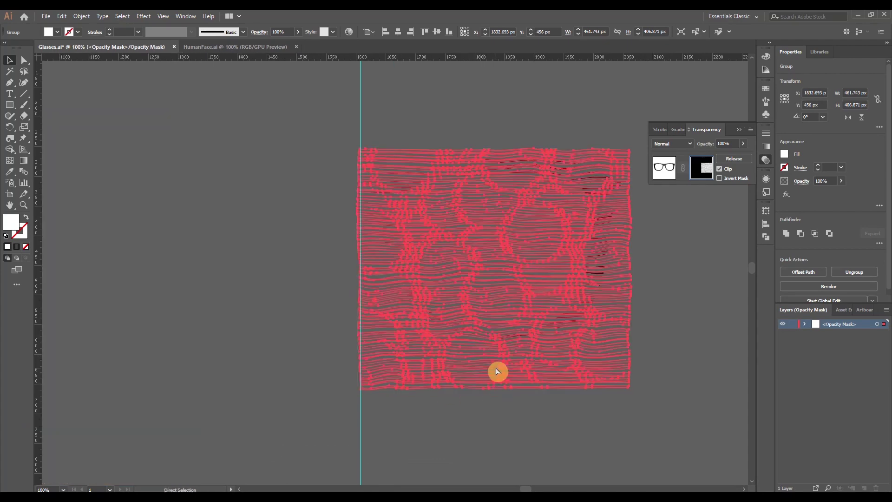
key(ctrl+h)
drag(495, 388, 495, 372)
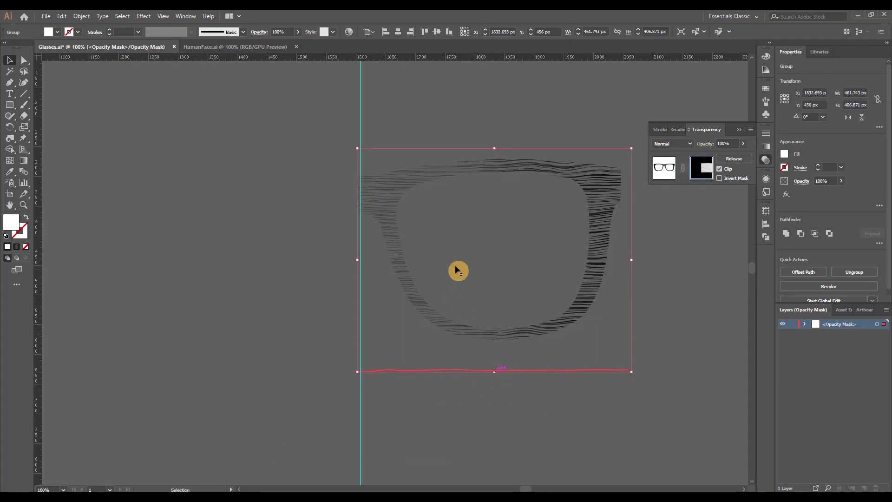
drag(481, 256, 486, 272)
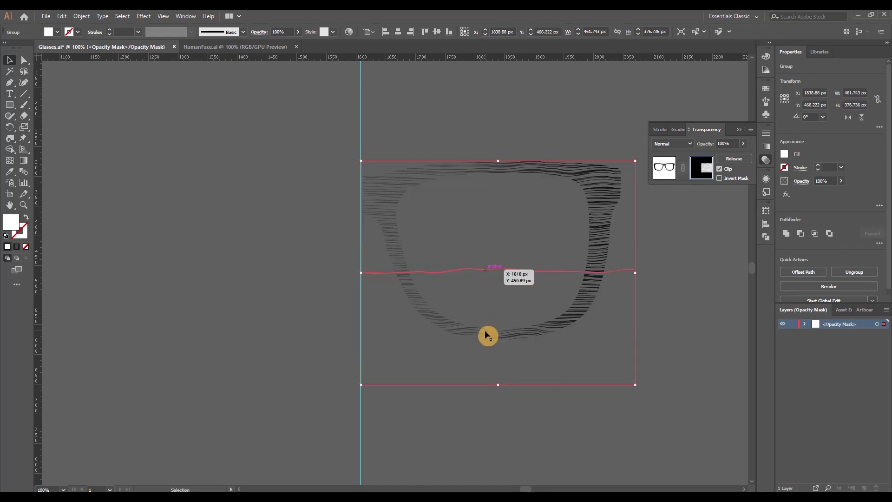
drag(505, 314, 500, 275)
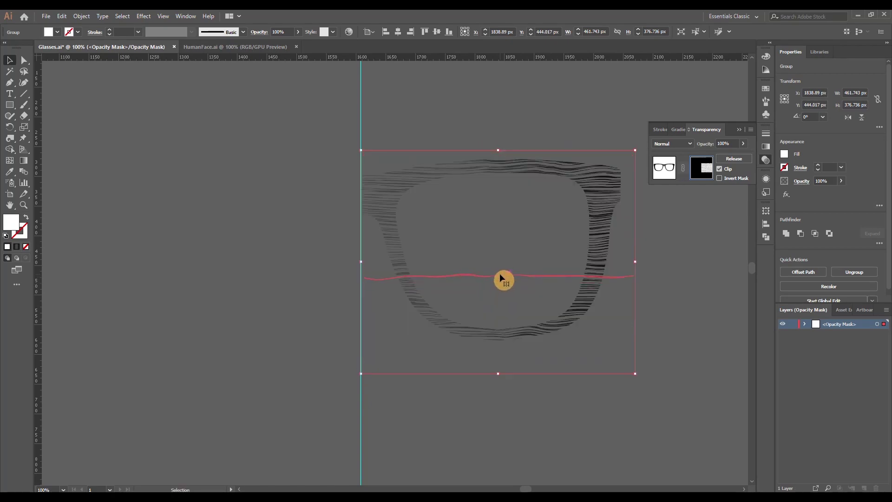
Paste a second wavy-line group into the mask, reflect it about the vertical axis and move it over the frame's left half
key(ctrl)
key(ctrl)
key(ctrl+z)
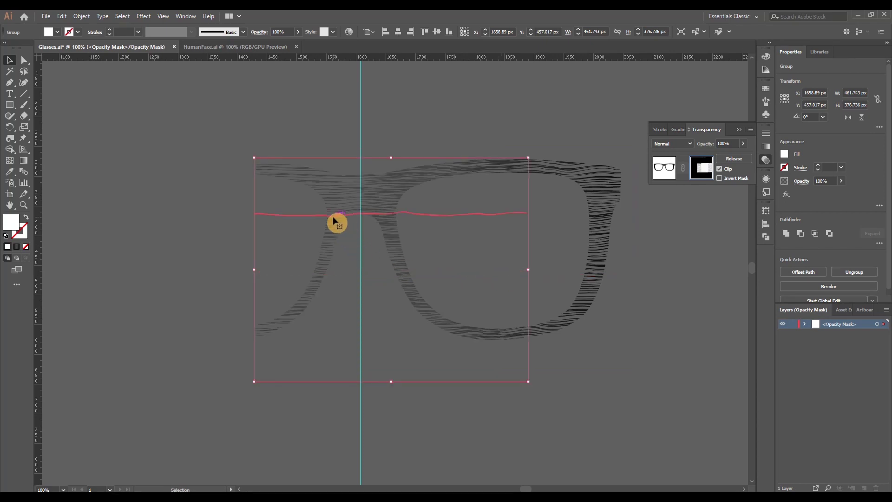
right_click(333, 217)
mouse_move(410, 308)
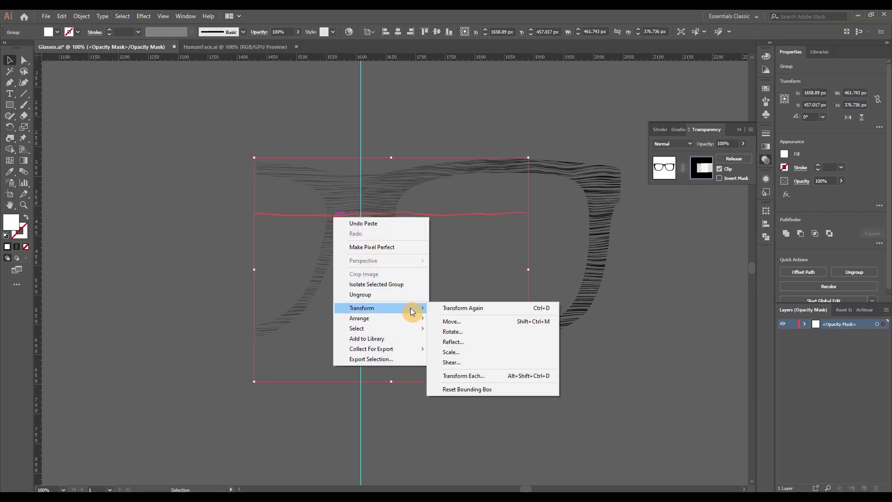
click(472, 342)
click(386, 218)
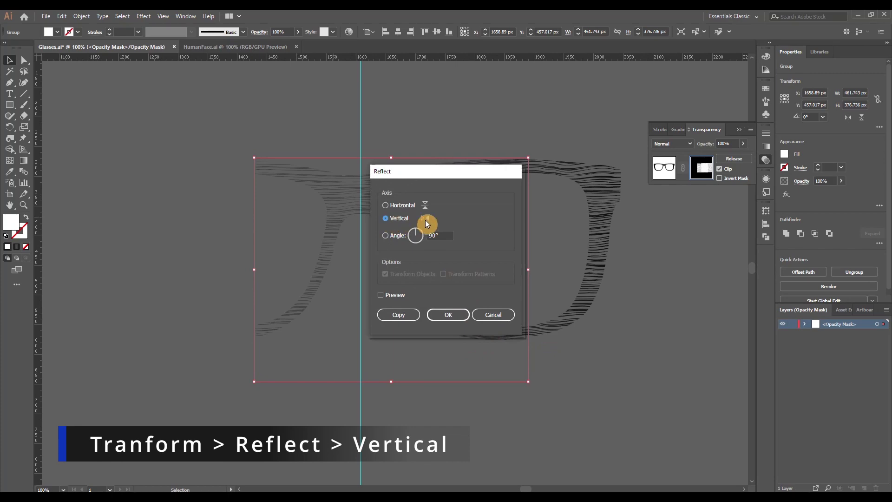
click(449, 315)
drag(333, 211, 194, 213)
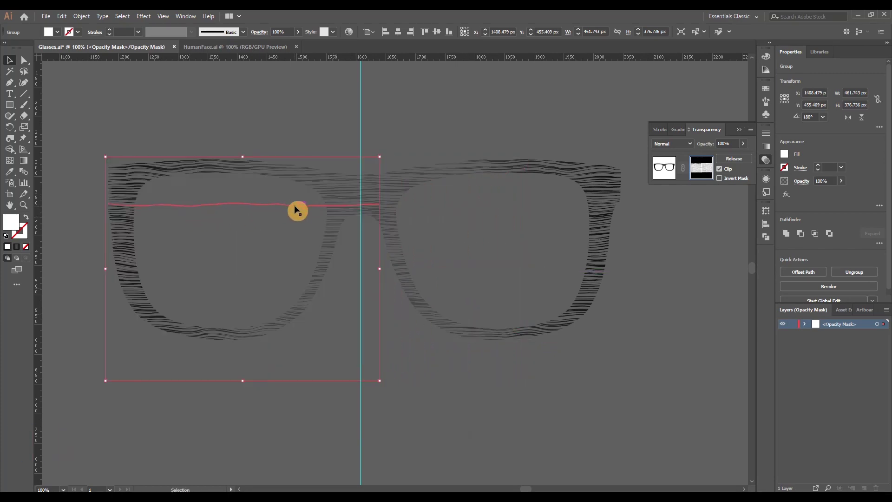
Align the two wavy-line groups so their inner edges meet at the centre of the bridge
drag(295, 207, 278, 211)
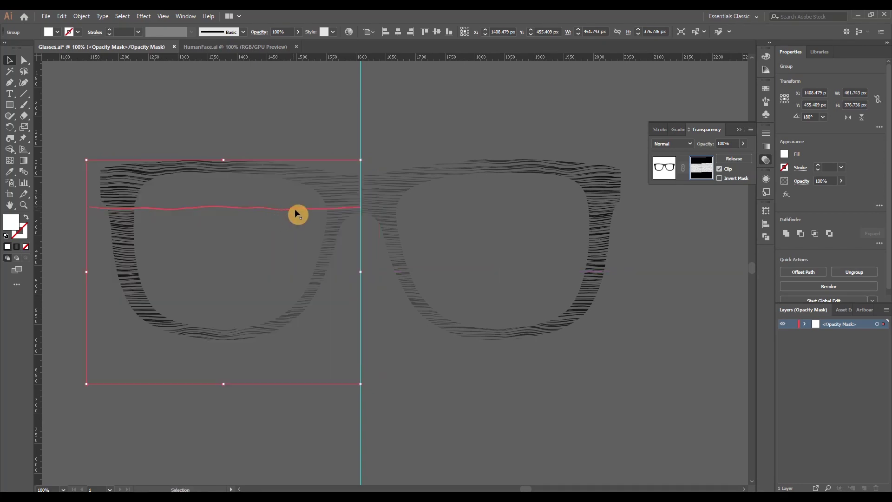
scroll(335, 200, up, 3)
drag(357, 189, 352, 186)
drag(475, 195, 438, 200)
scroll(450, 234, up, 2)
drag(312, 218, 306, 213)
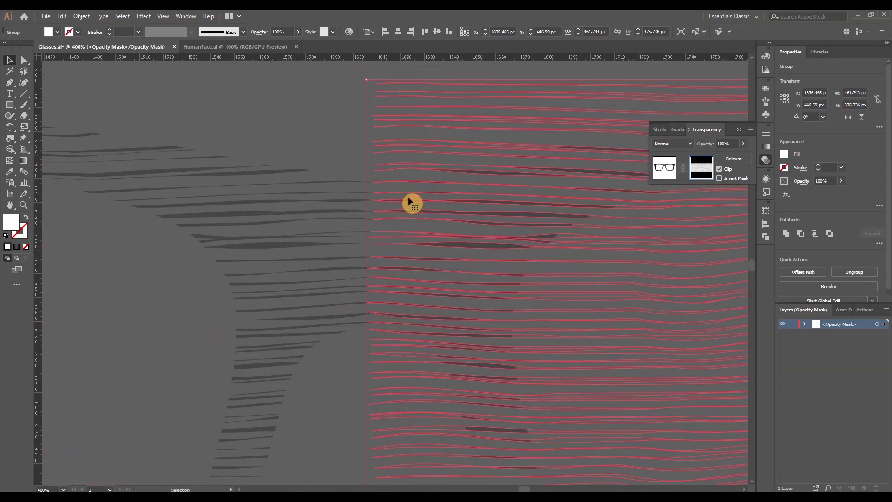
Deselect the mask lines and return from the opacity mask to the frame artwork
click(303, 136)
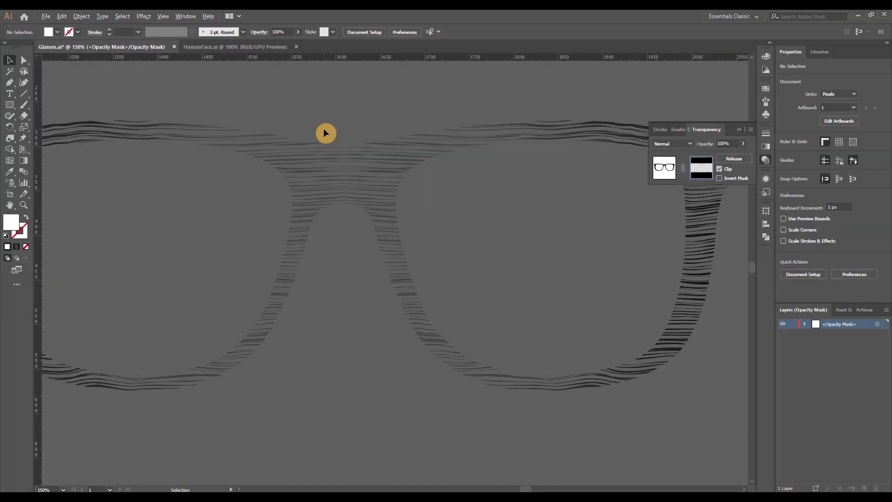
scroll(324, 133, down, 2)
scroll(374, 235, left, 1)
scroll(377, 251, up, 1)
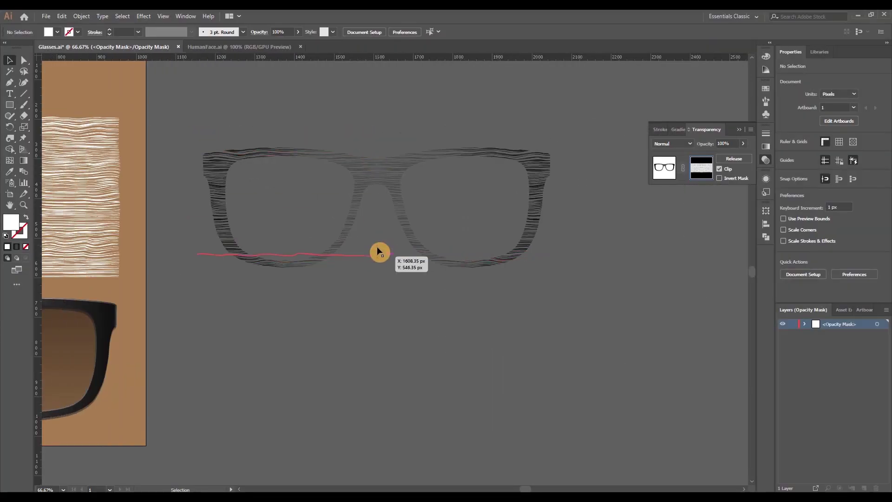
scroll(396, 269, left, 1)
click(668, 171)
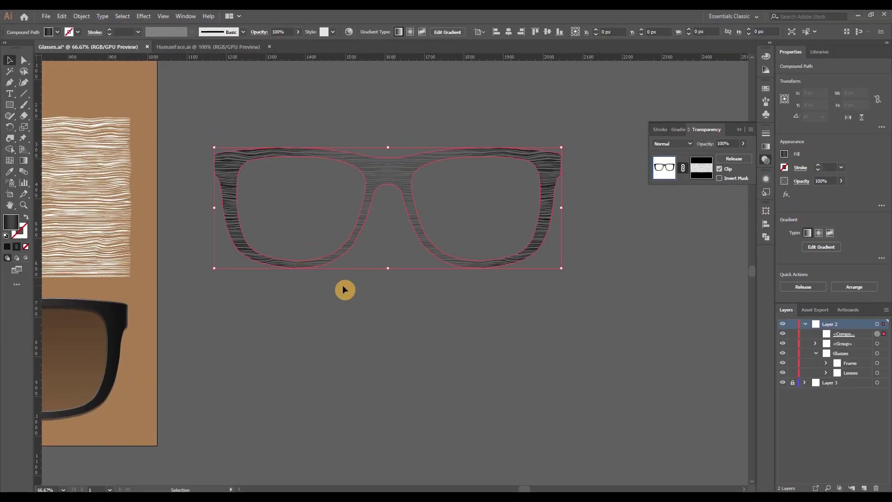
Shift the masked frame's gradient to a dark red tone with Adjust Colors in RGB mode
scroll(116, 94, up, 1)
click(63, 19)
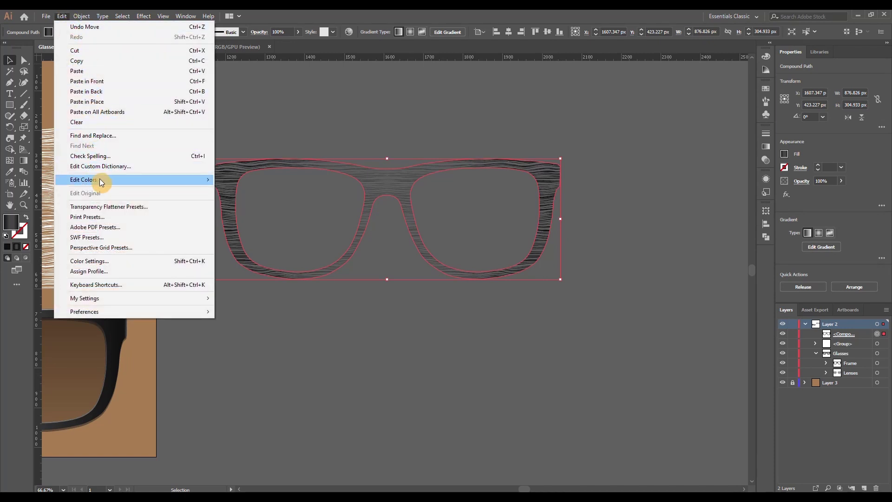
mouse_move(199, 180)
click(270, 205)
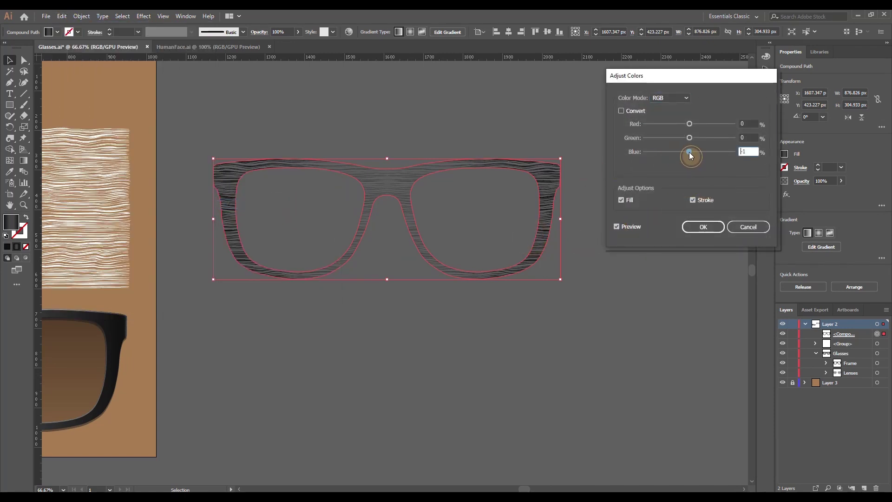
drag(689, 152, 692, 123)
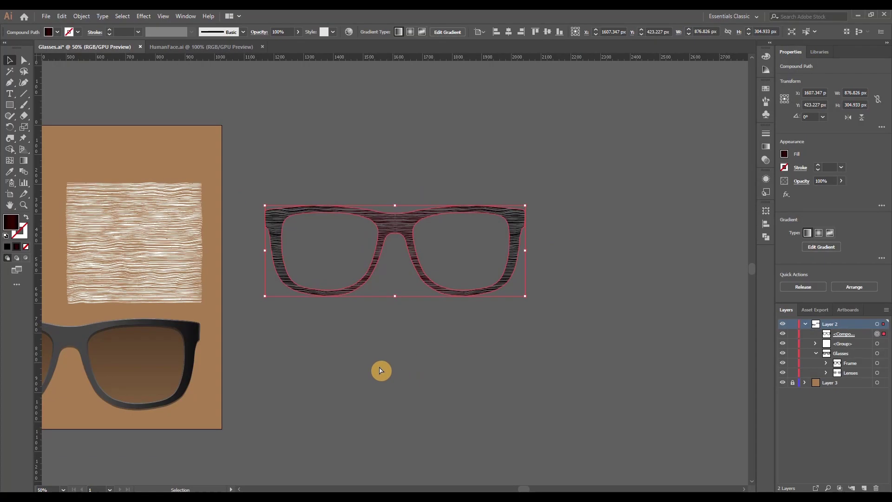
Place the line-textured frame over the original sunglasses on the artboard at about X 511.99, Y 803.25 px, and deselect it
scroll(380, 370, left, 4)
scroll(442, 344, down, 1)
drag(548, 195, 261, 298)
scroll(288, 324, up, 3)
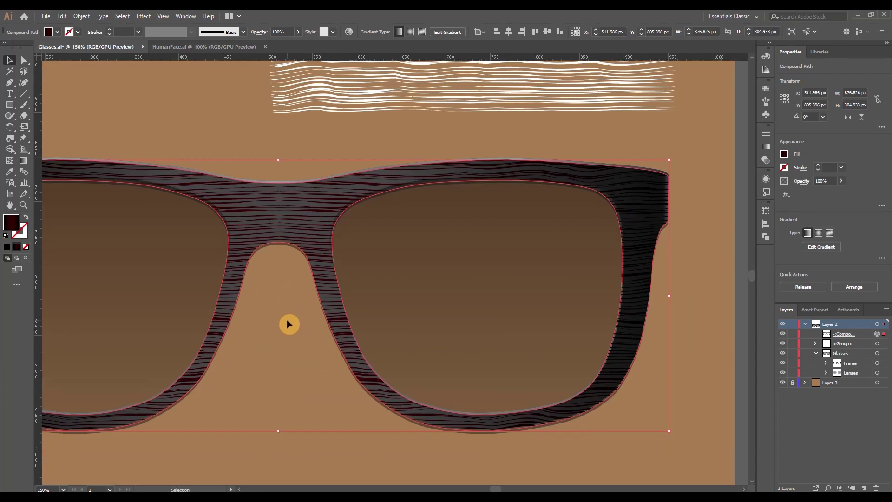
scroll(287, 319, up, 3)
drag(314, 190, 314, 185)
scroll(308, 242, down, 4)
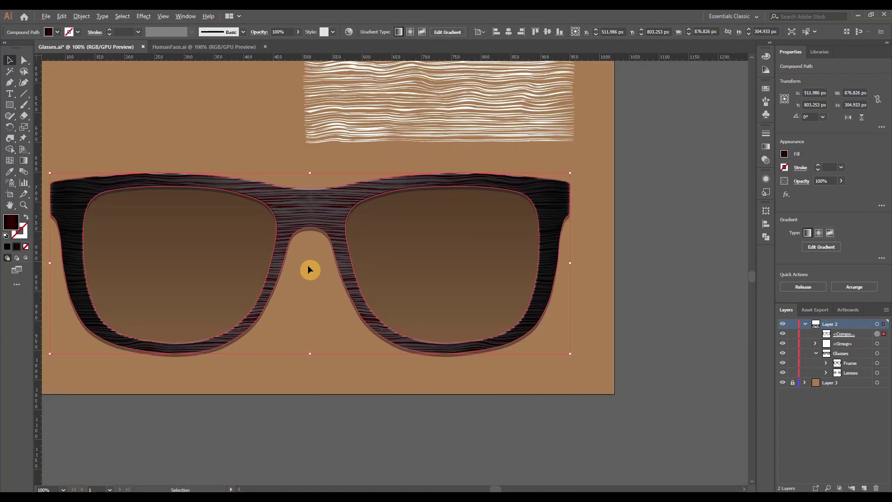
scroll(310, 270, left, 2)
click(766, 160)
click(687, 155)
click(681, 238)
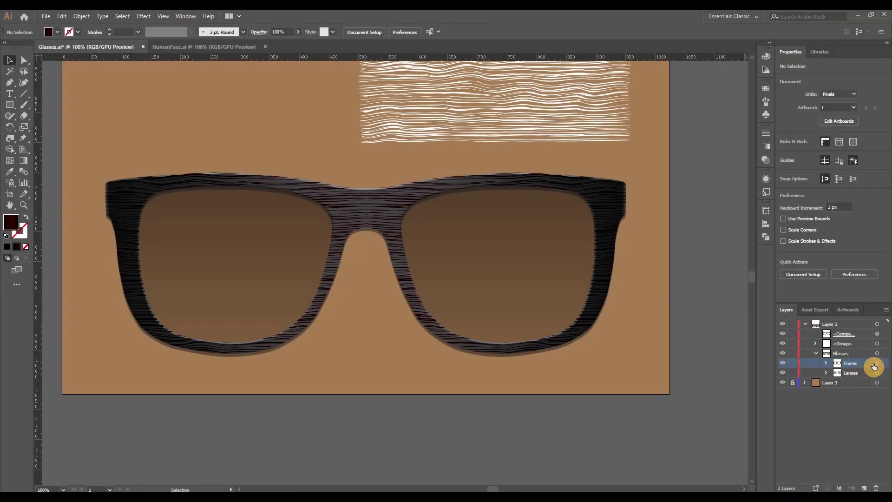
Recolour the Frame group to a golden wood brown with Adjust Colors in RGB mode, with the preview on
click(877, 363)
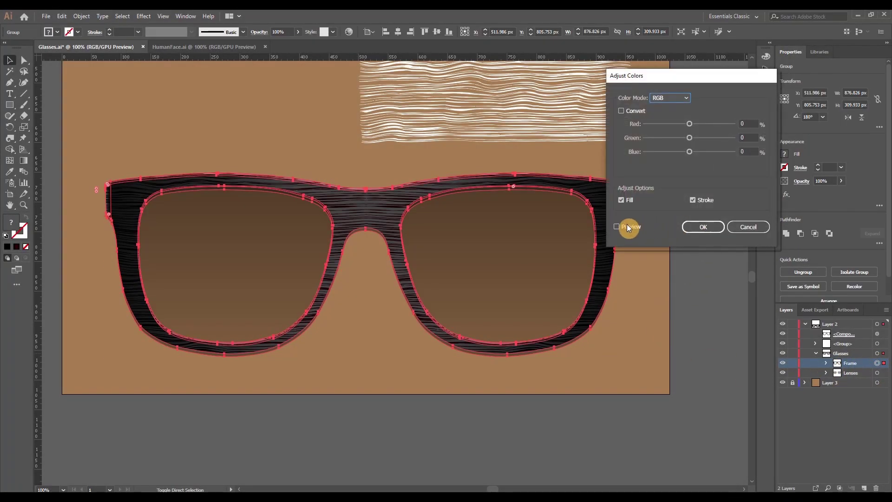
click(628, 226)
mouse_move(689, 152)
mouse_down()
mouse_move(666, 151)
mouse_move(695, 138)
mouse_move(698, 123)
mouse_move(692, 136)
mouse_up()
click(695, 124)
click(703, 226)
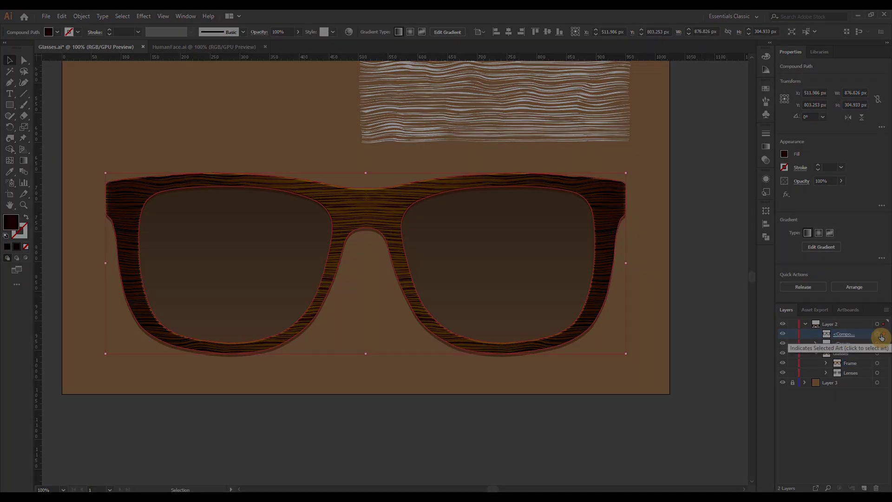
In the HumanFace document, adjust the glasses frame's RGB colours to Red -19%, Green -15% and Blue -1% for a darker brown
scroll(491, 402, down, 2)
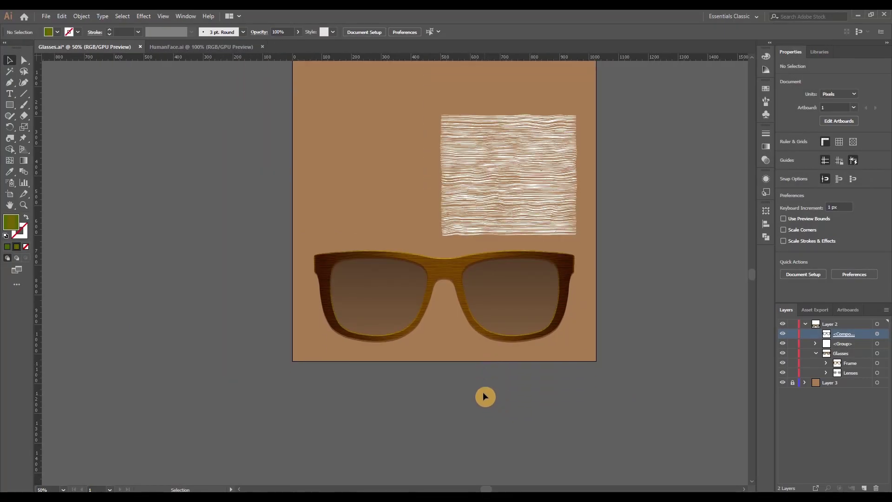
scroll(456, 381, up, 1)
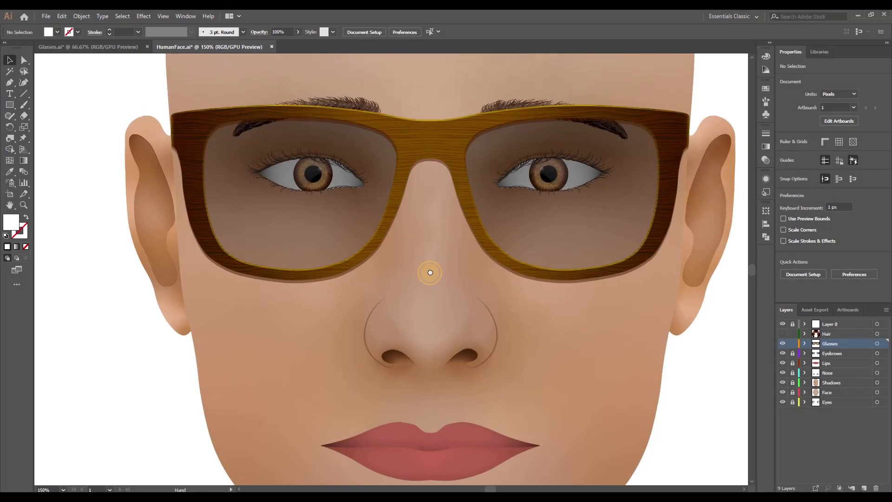
drag(428, 269, 421, 298)
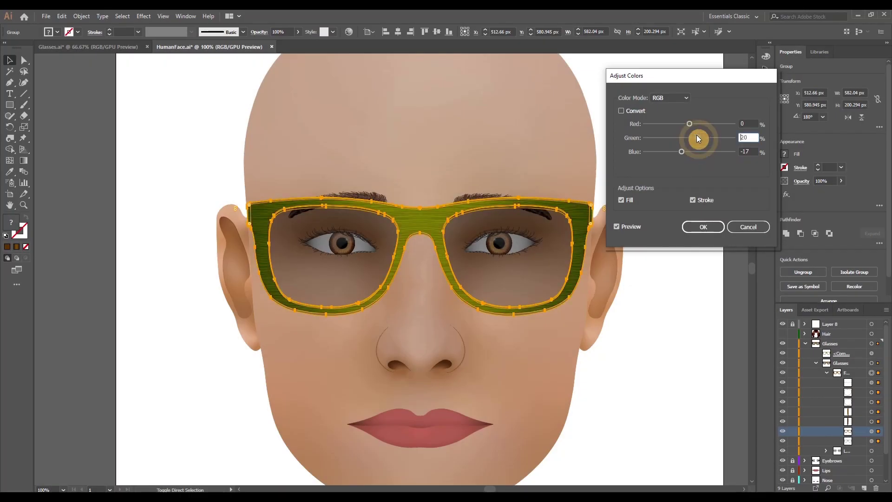
mouse_move(696, 135)
mouse_down()
mouse_move(686, 137)
mouse_move(688, 123)
mouse_up()
drag(694, 138, 685, 138)
drag(682, 151, 682, 124)
drag(686, 137, 690, 137)
mouse_move(683, 123)
mouse_down()
mouse_move(692, 138)
mouse_move(680, 152)
mouse_move(703, 152)
mouse_move(696, 125)
mouse_move(689, 152)
mouse_move(700, 138)
mouse_move(681, 123)
mouse_up()
drag(700, 138, 682, 135)
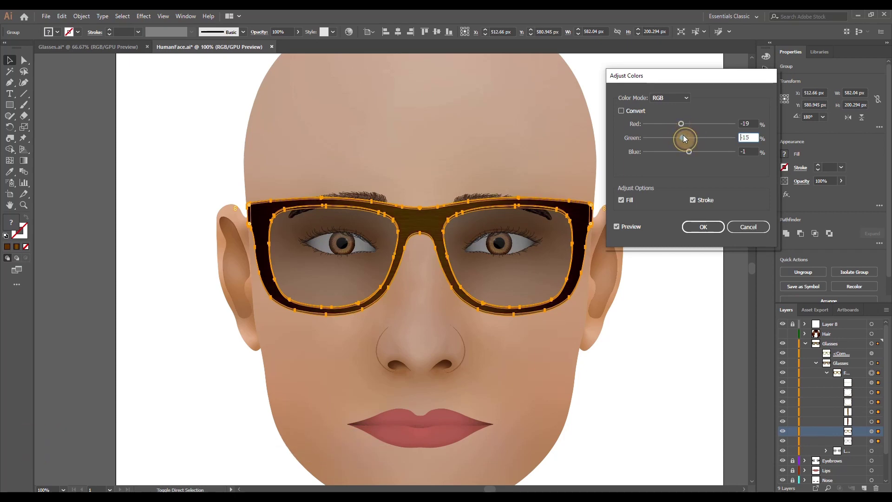